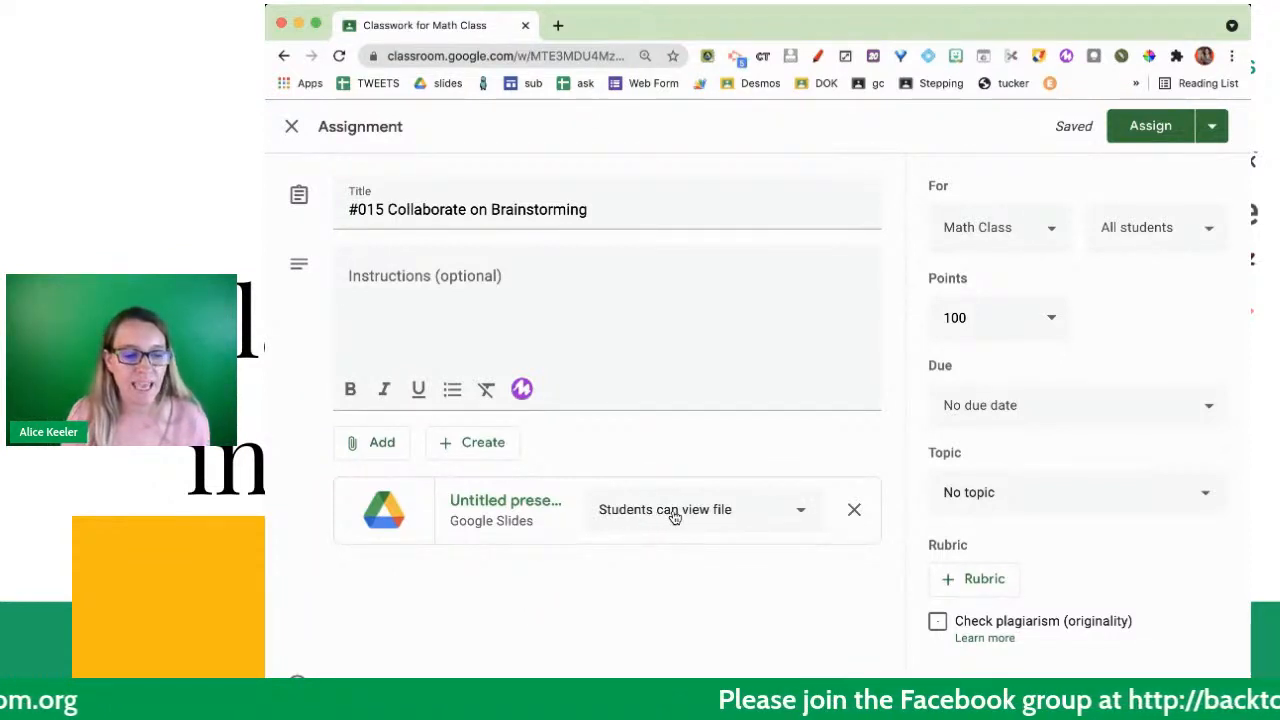
# - Set the attached Google Slides presentation's sharing option to "Students can edit file"
pyautogui.click(728, 514)
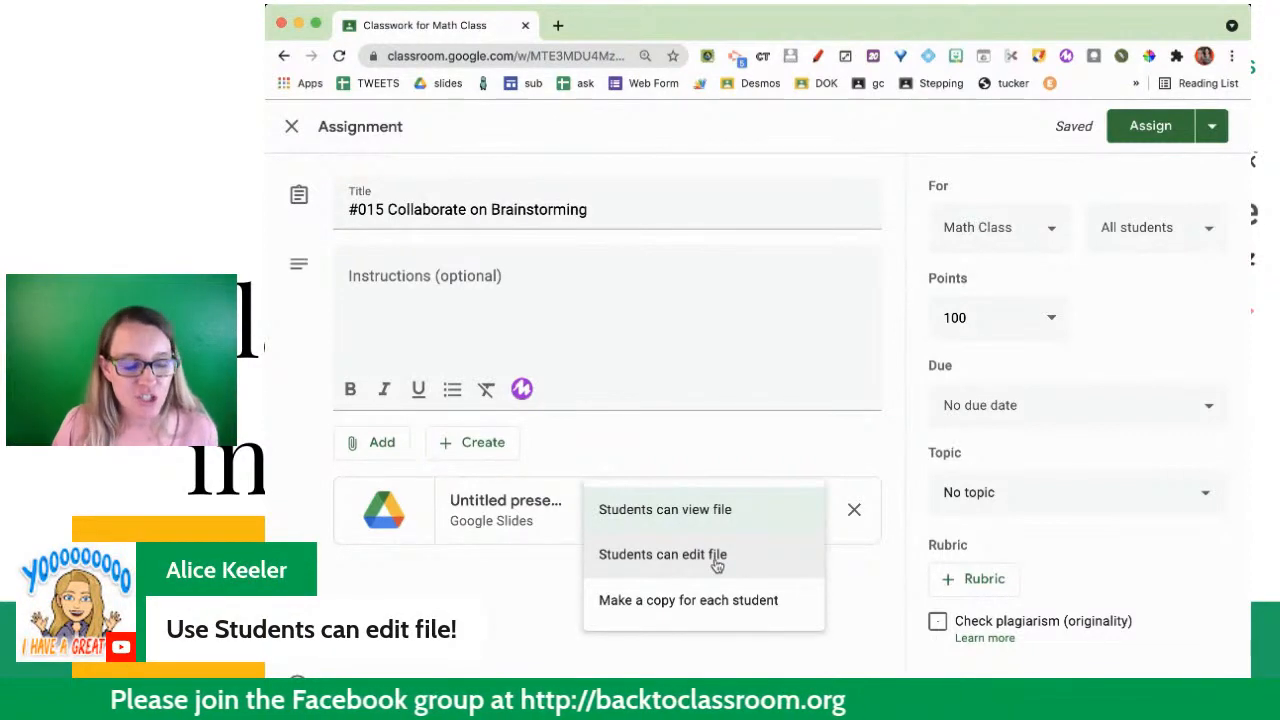
pyautogui.click(716, 558)
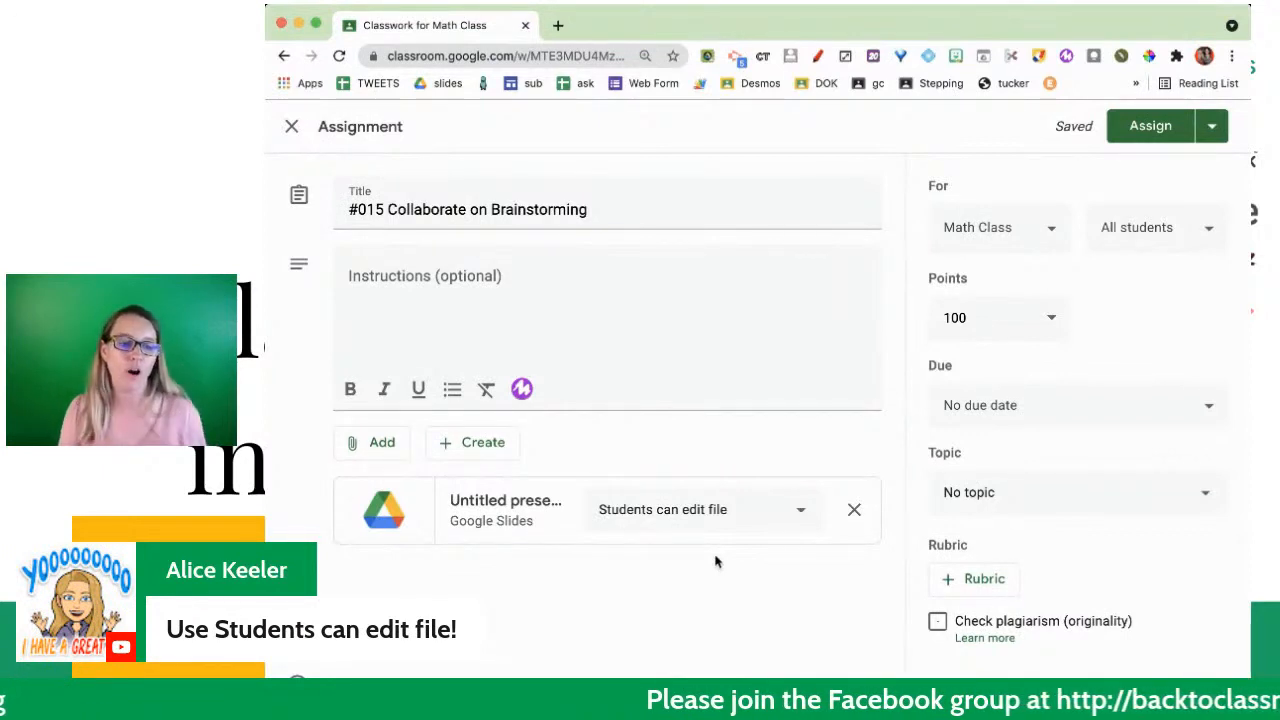
pyautogui.click(703, 507)
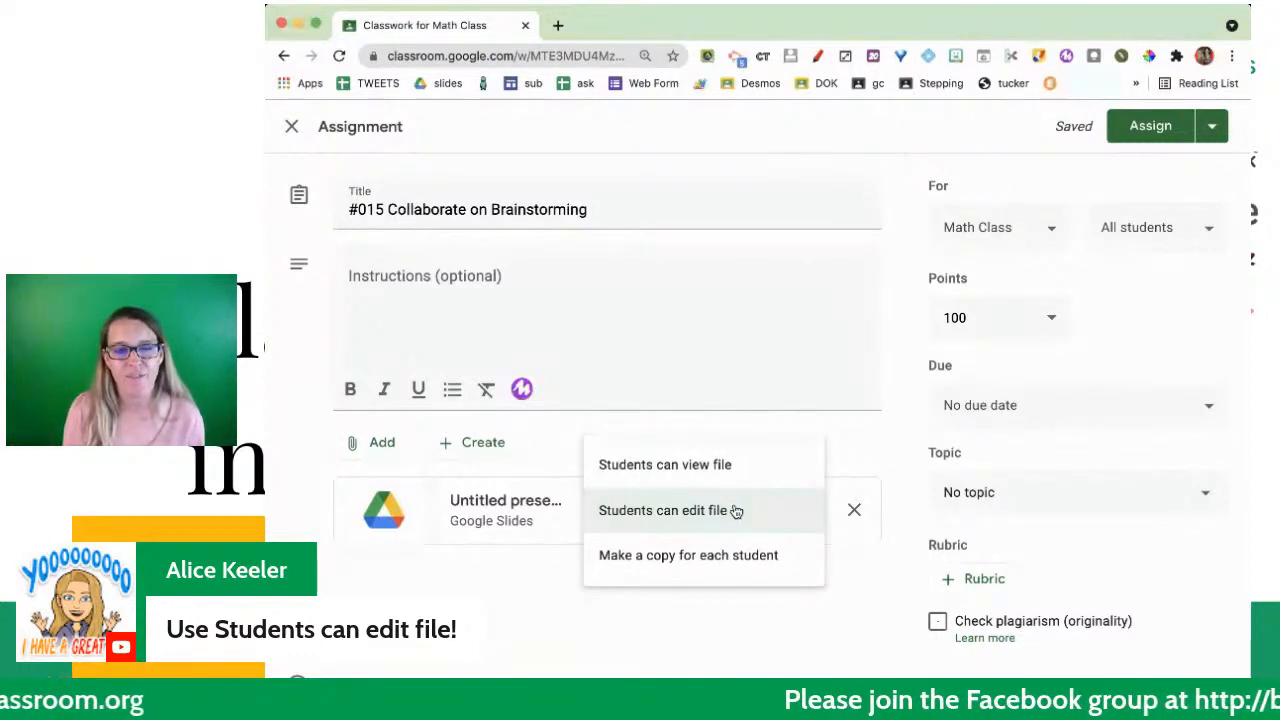
pyautogui.click(736, 511)
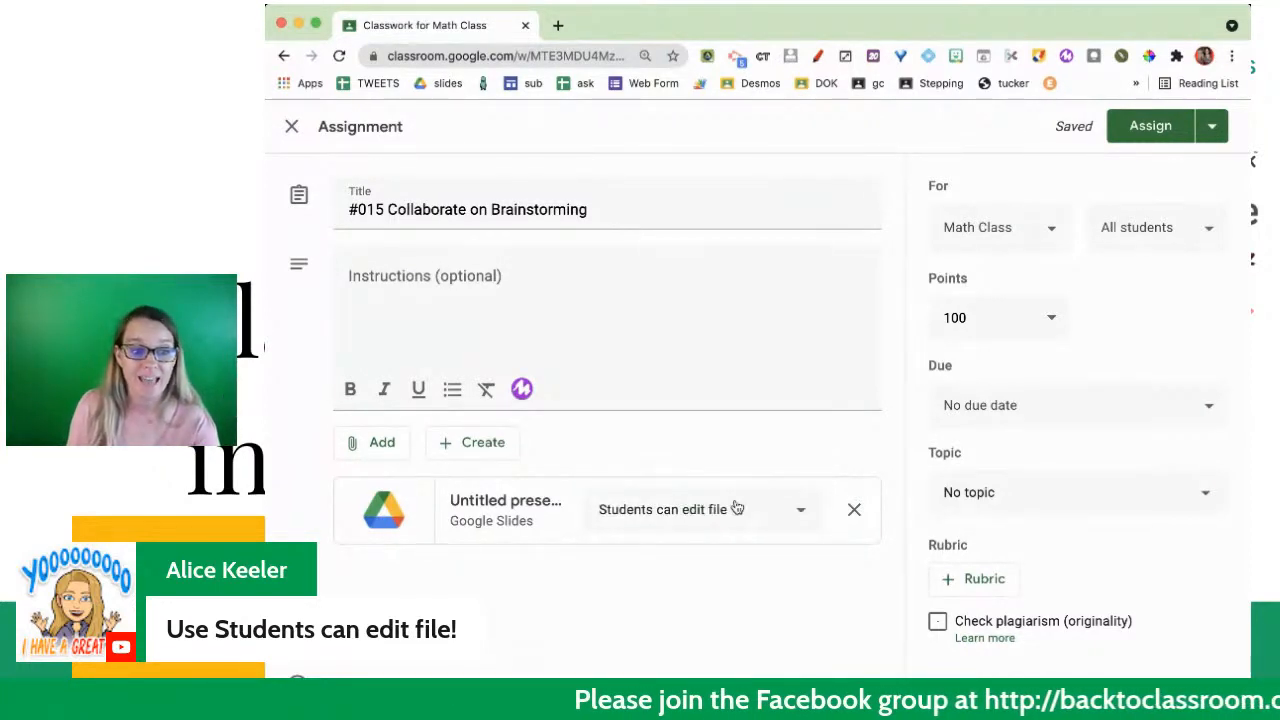
pyautogui.click(736, 509)
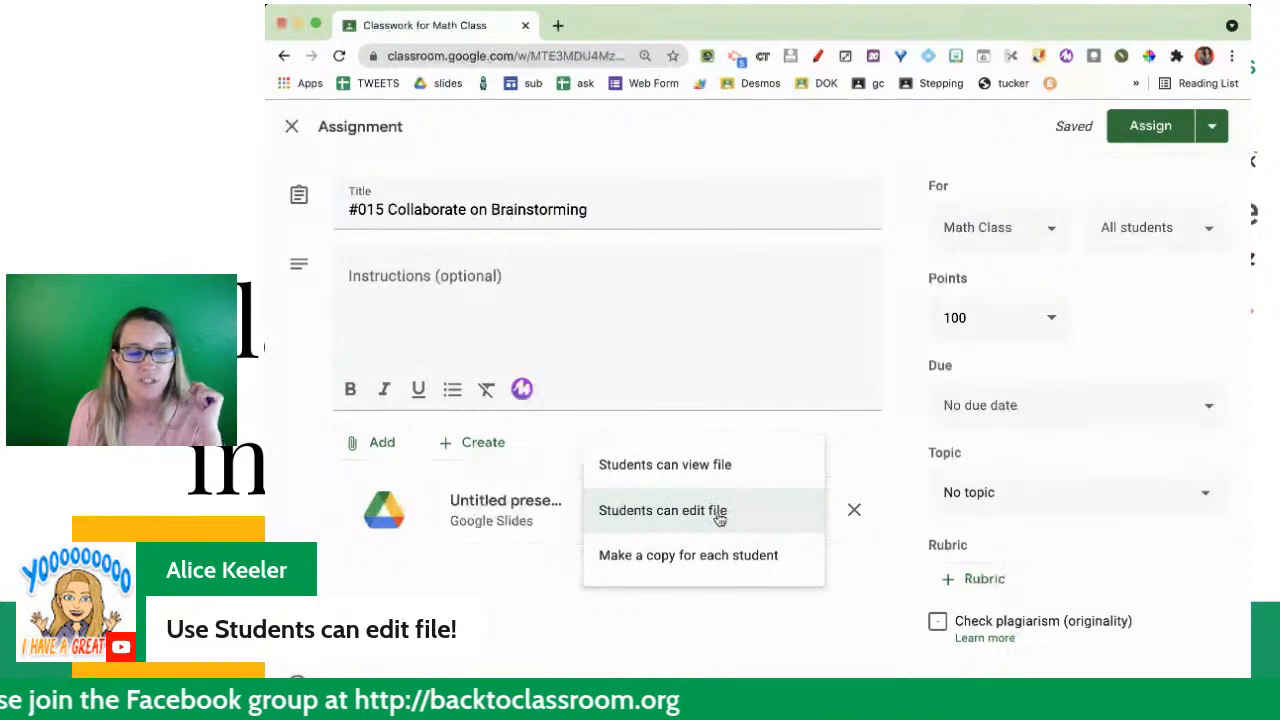
pyautogui.click(719, 513)
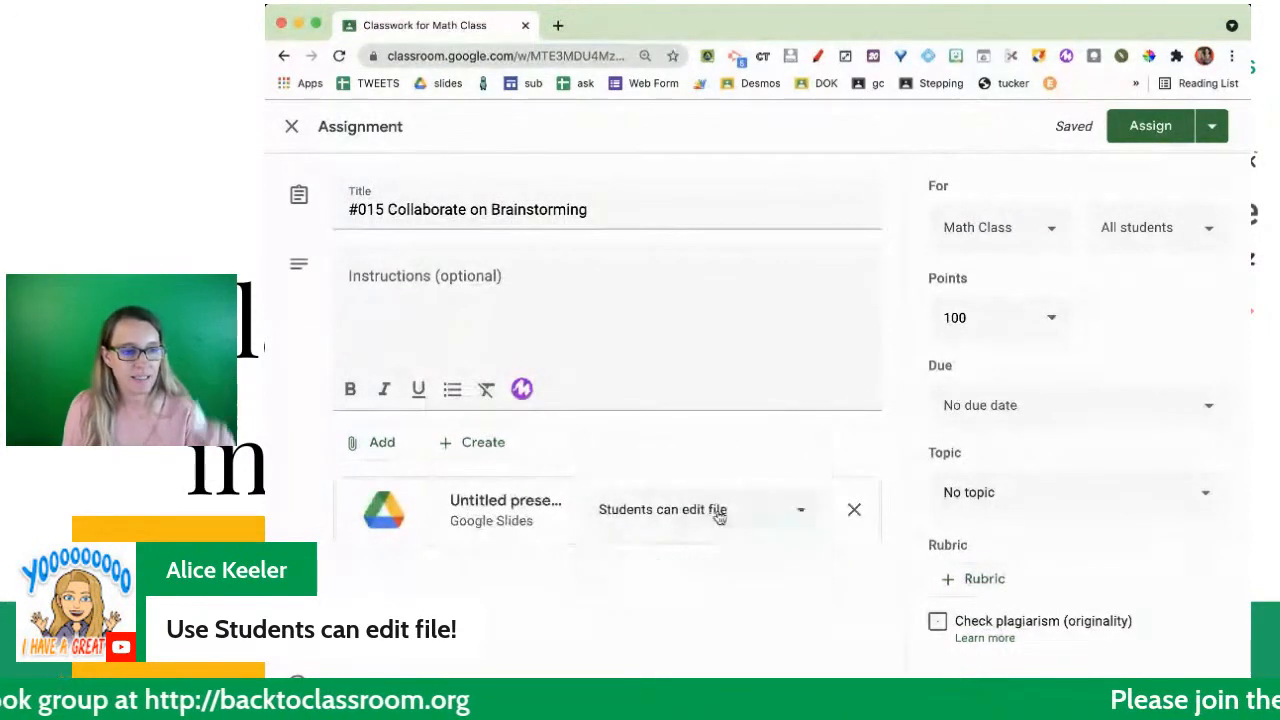
# - Write "Add a slide and put your name in the speaker notes" as the first line of the assignment instructions
pyautogui.click(680, 317)
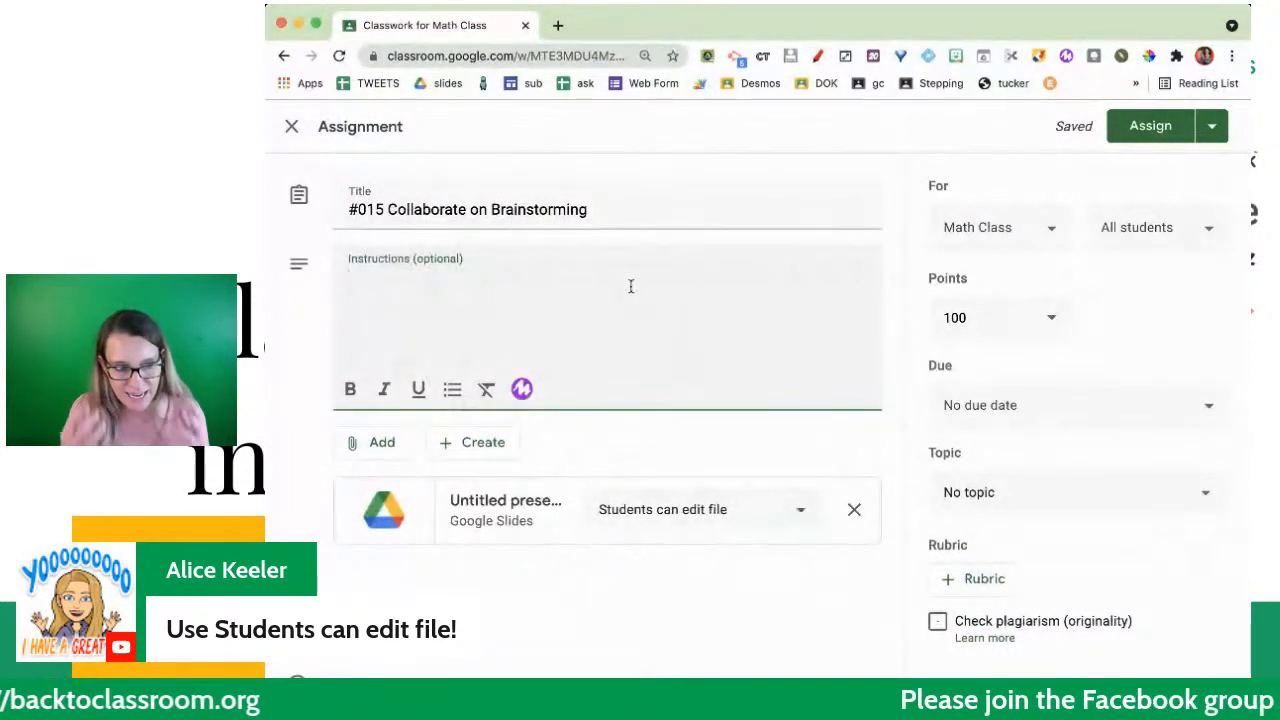
pyautogui.write('Add a ')
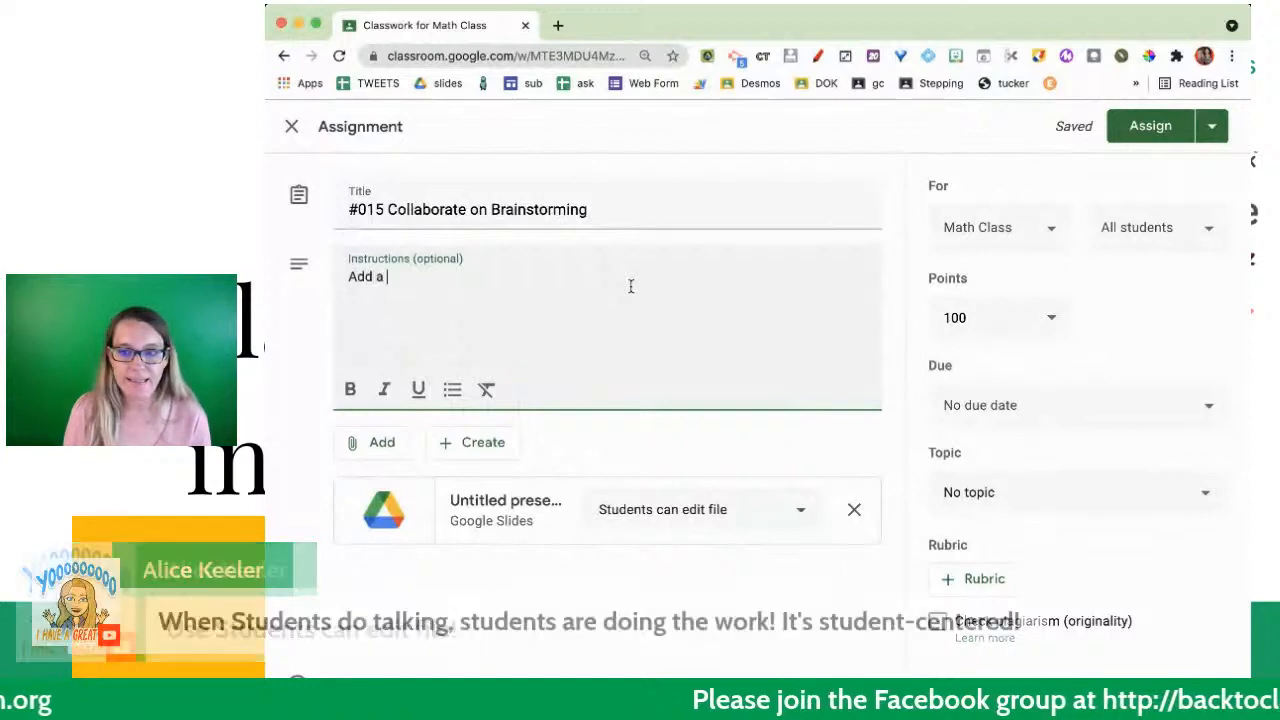
pyautogui.write('slide and ')
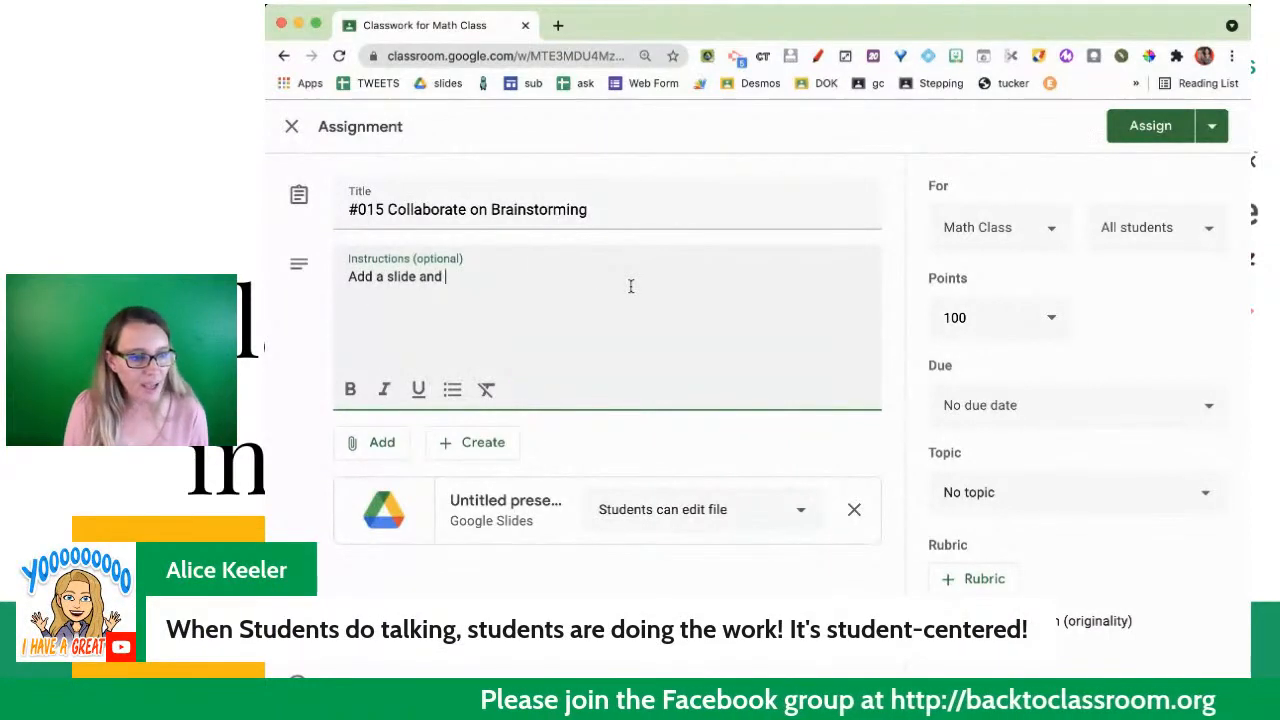
pyautogui.write('put your name in ')
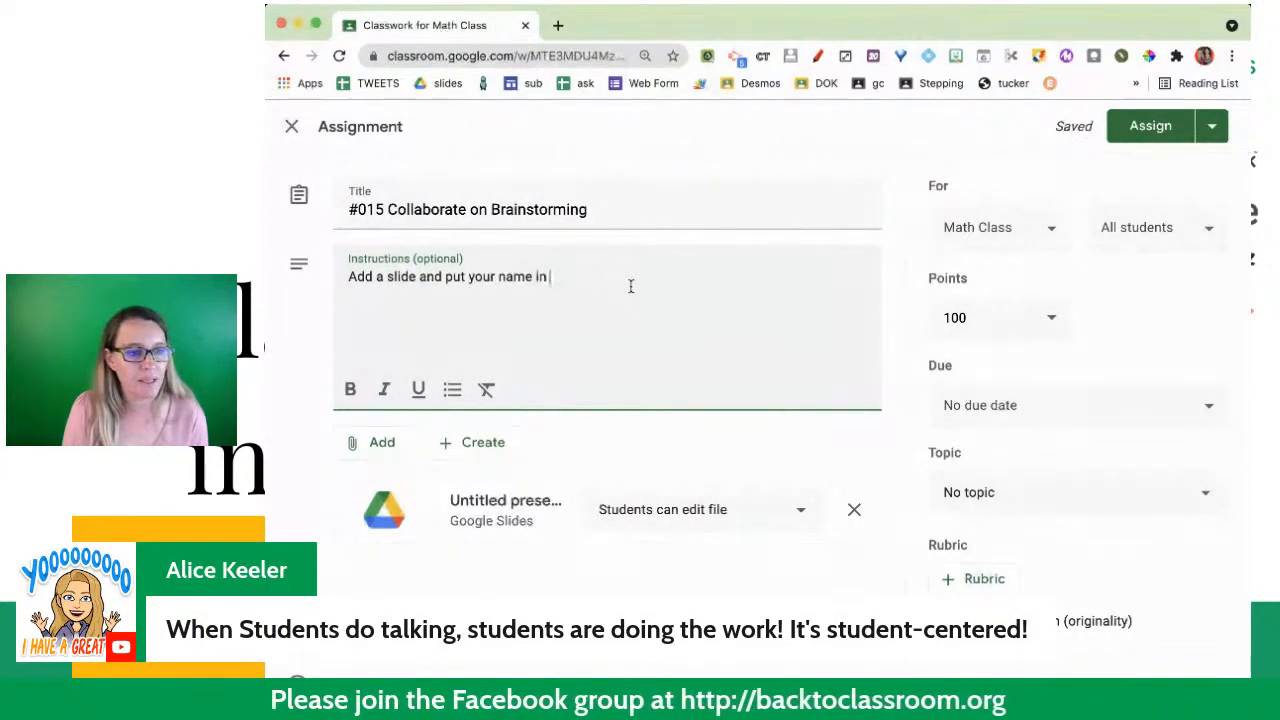
pyautogui.write('the speaker notes')
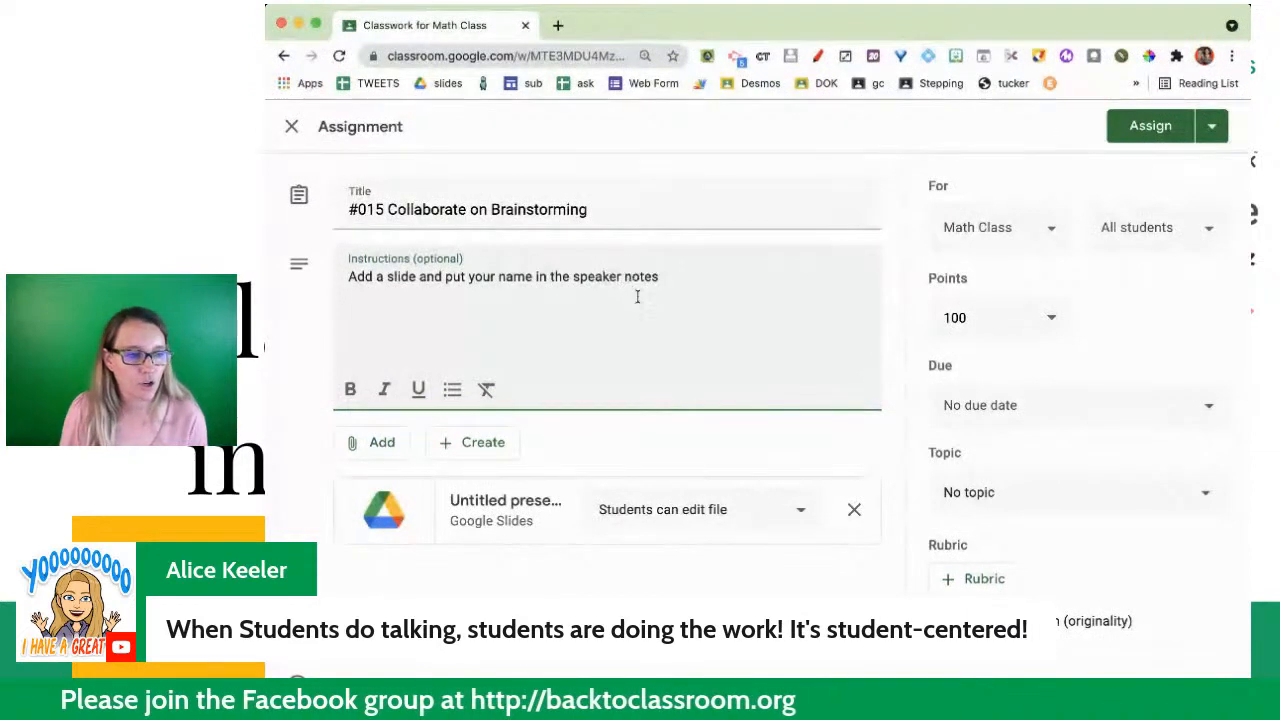
# - Add a second instruction line reading "Please add a sentence to the slide with a proper noun"
pyautogui.press('Return')
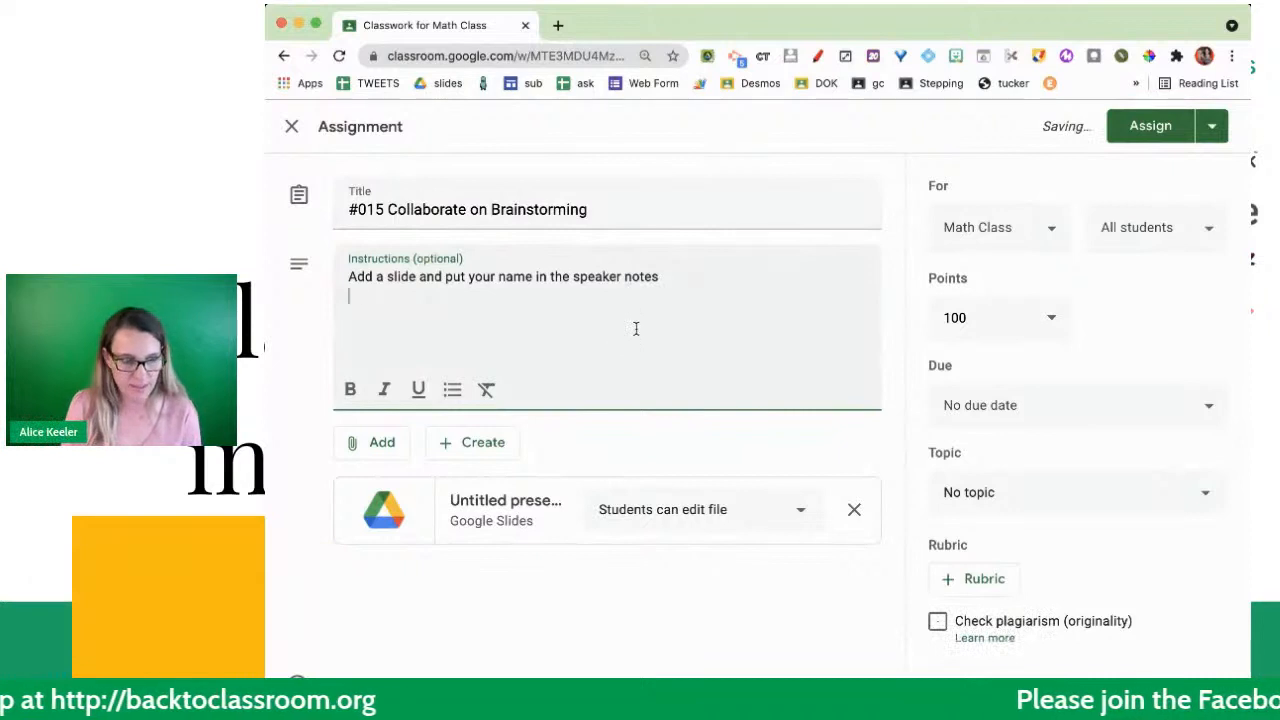
pyautogui.write('Please add a ')
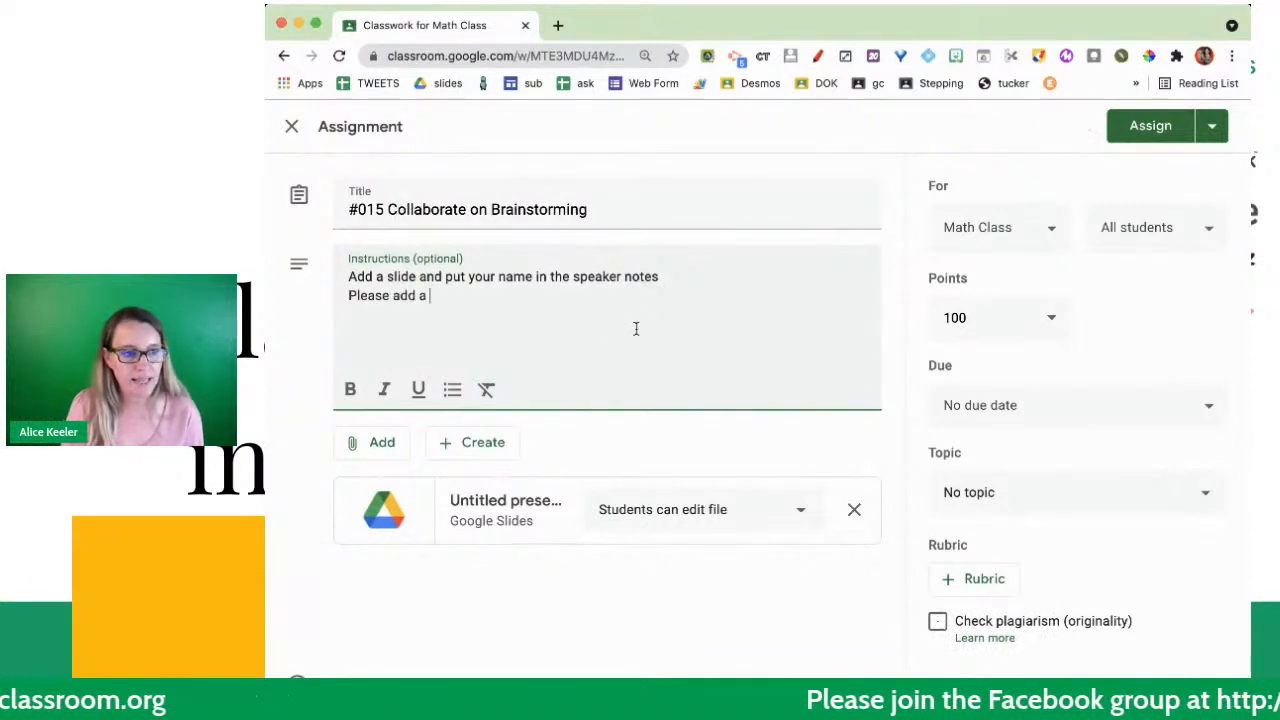
pyautogui.write('sentence to the slid')
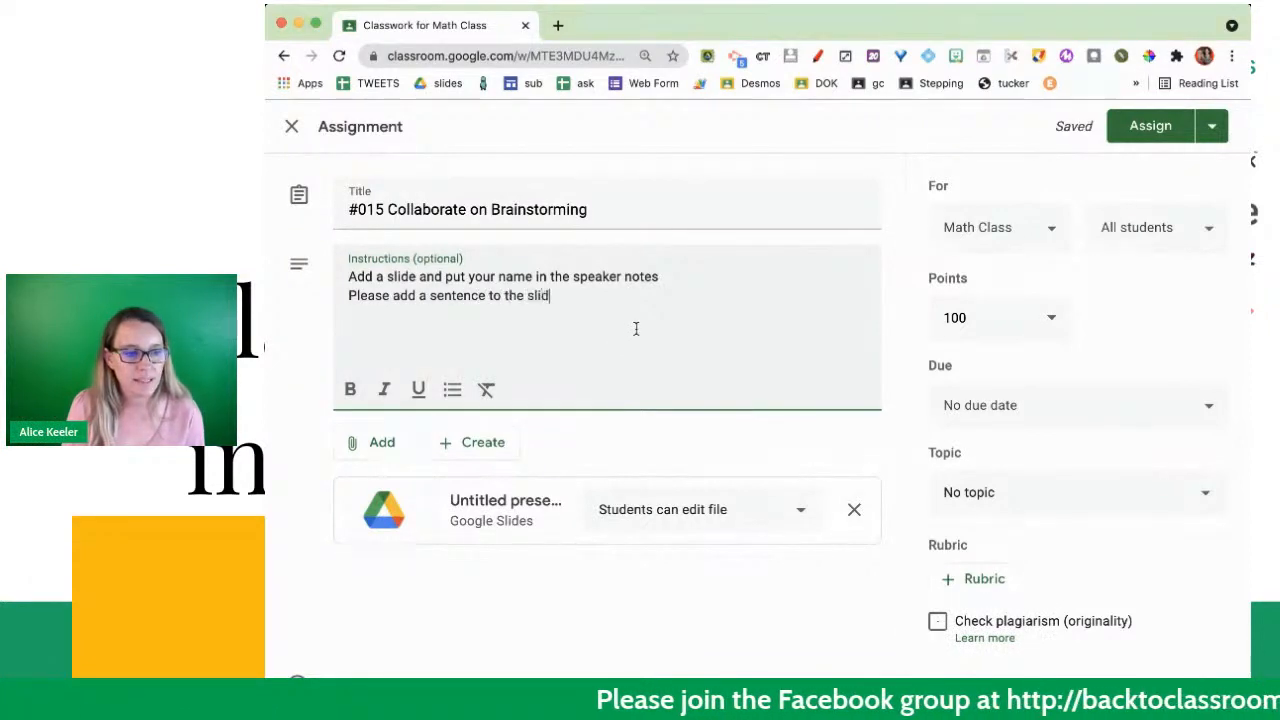
pyautogui.write('e with a prop')
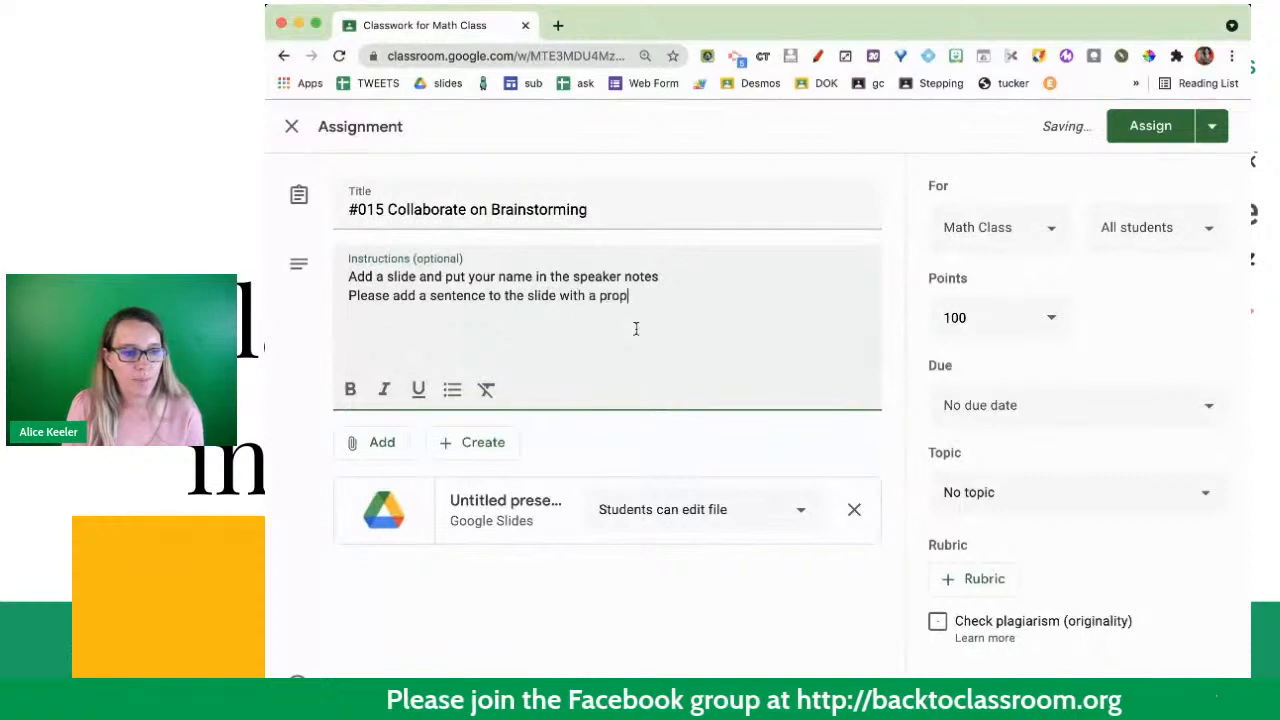
pyautogui.write('er noun')
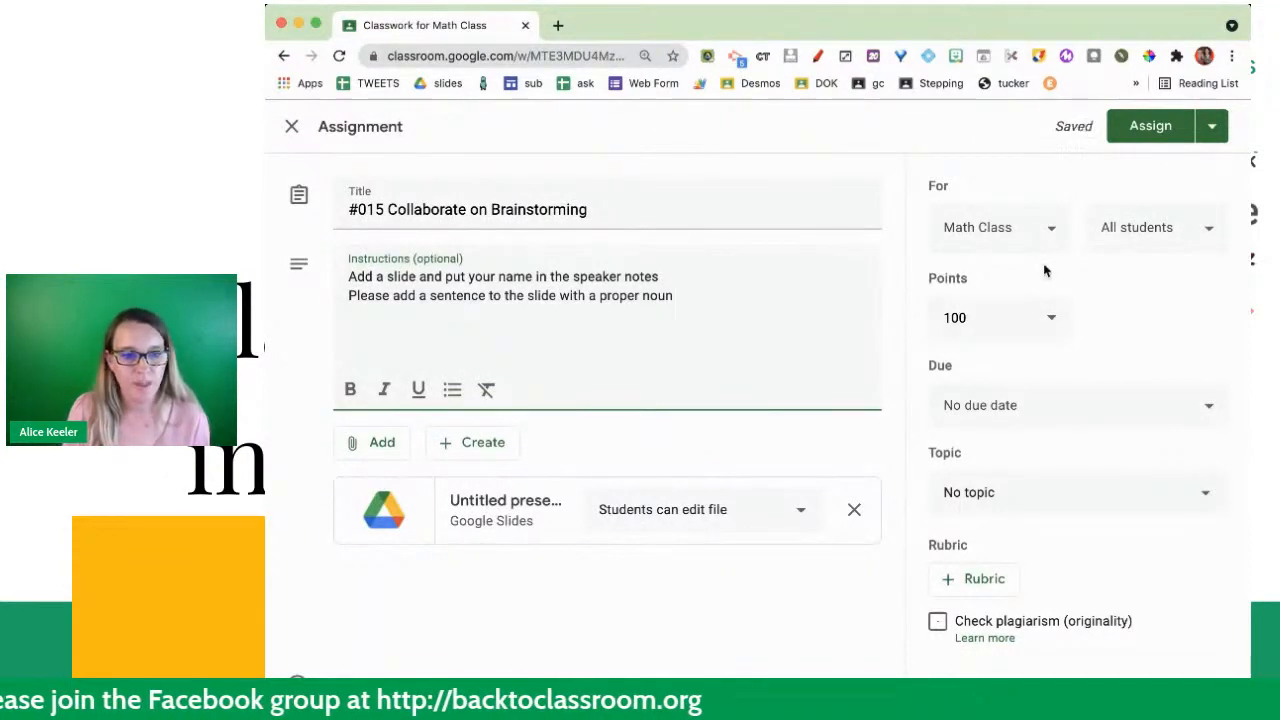
# - After a blank line, add the instruction "Please put the link to YOUR slide in the Private Comments"
pyautogui.click(974, 318)
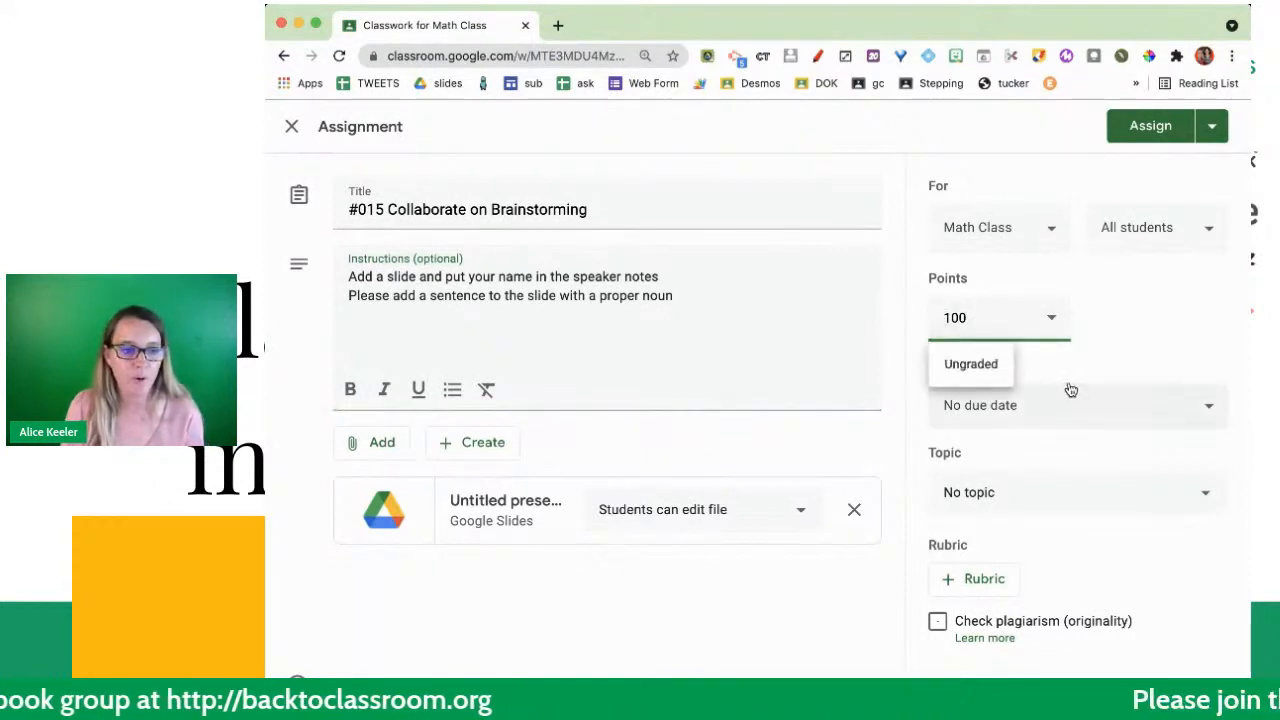
pyautogui.click(712, 298)
pyautogui.press('Return')
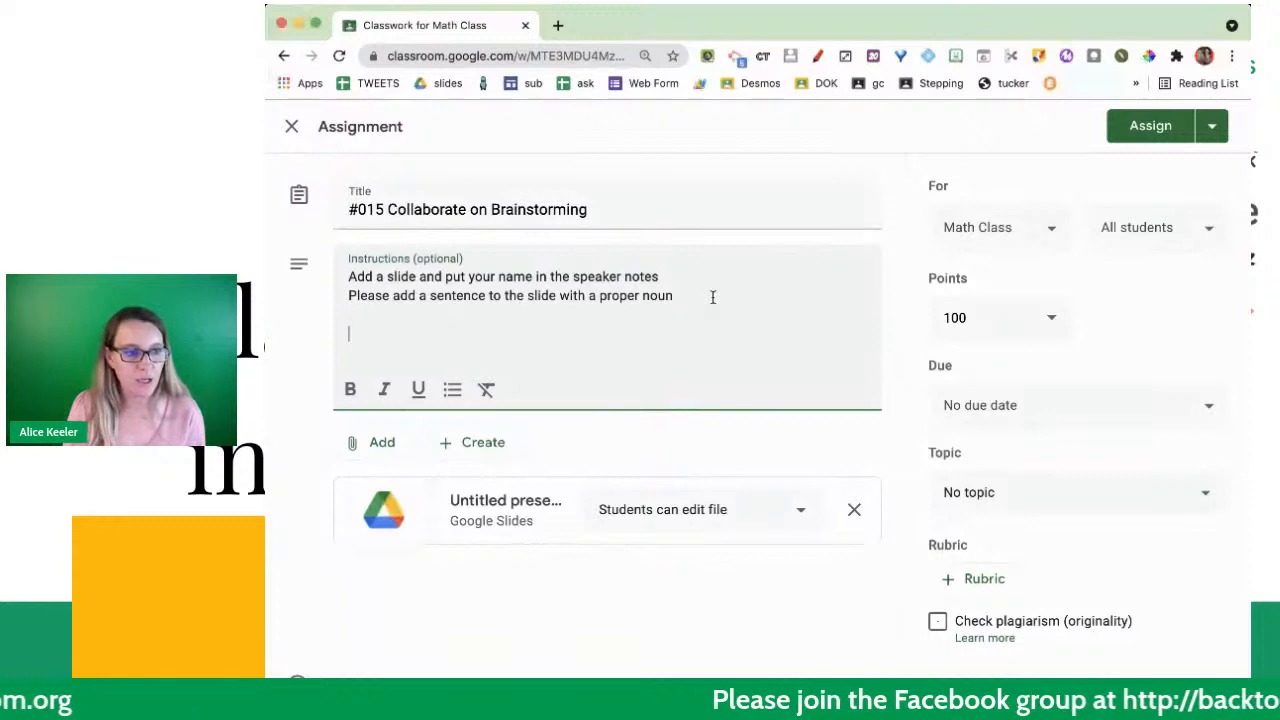
pyautogui.write('Please put the link to ')
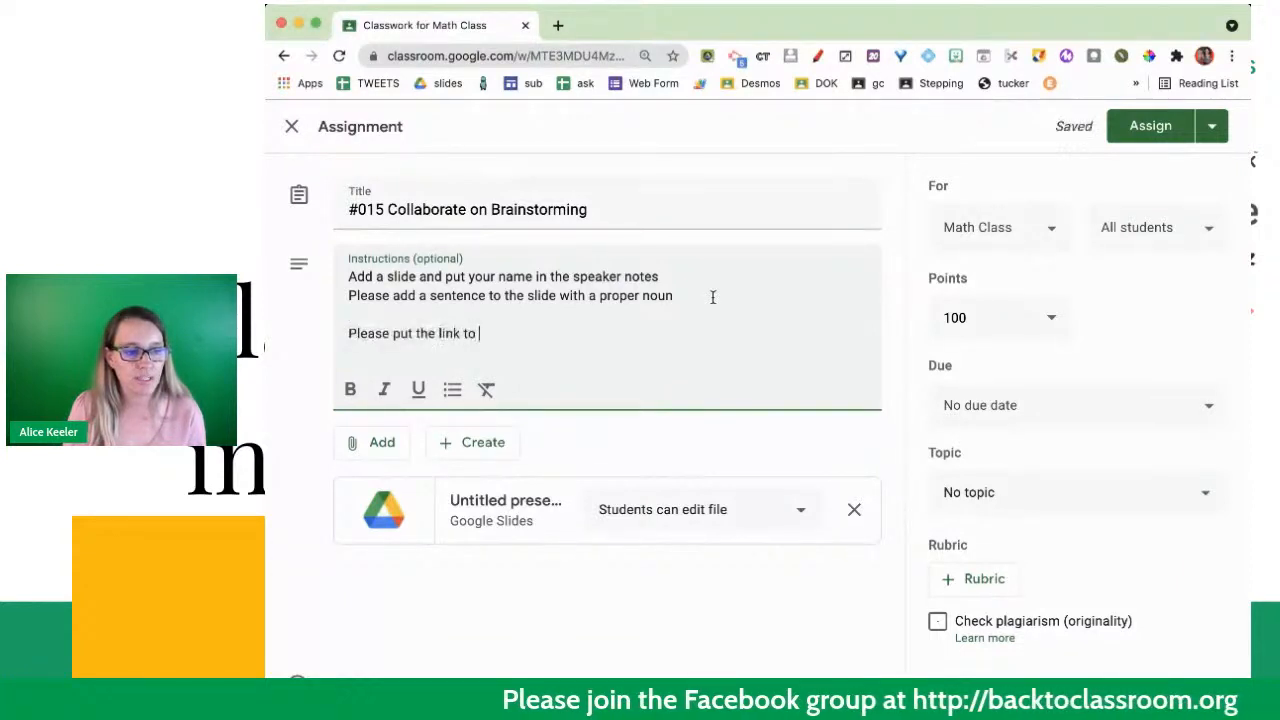
pyautogui.write('YOUR slide in the Priv')
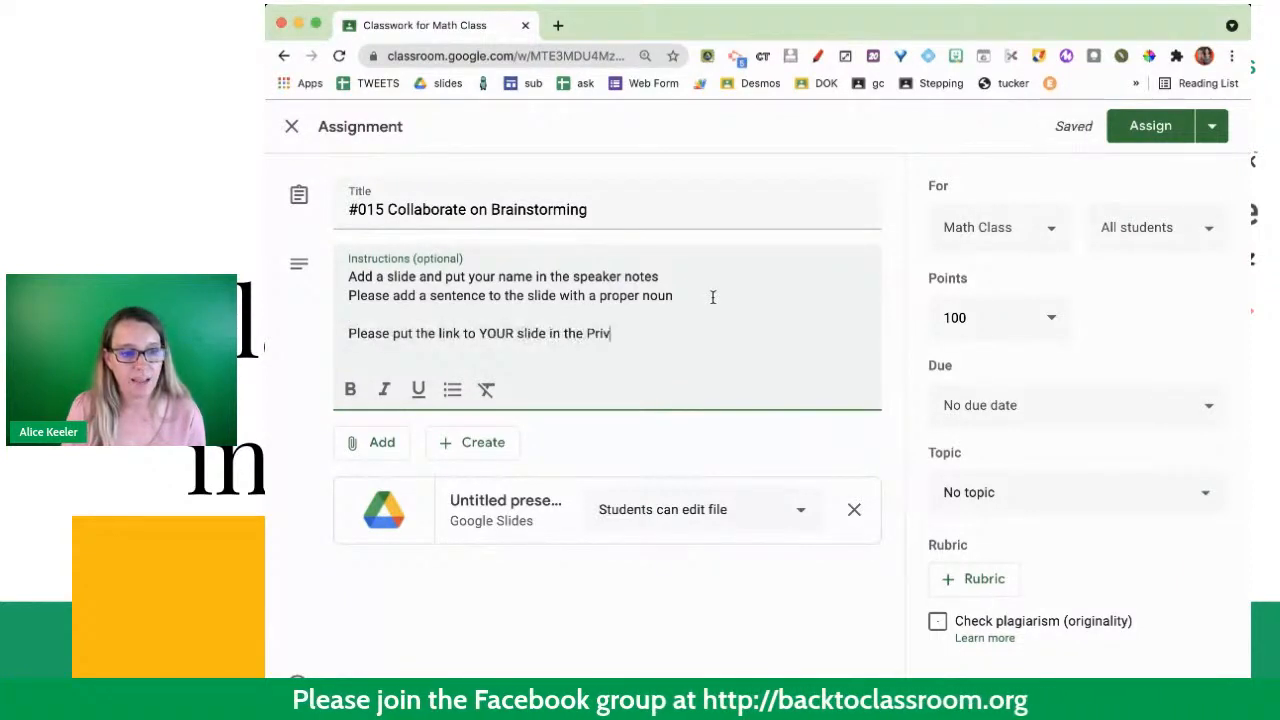
pyautogui.write('ate Comments')
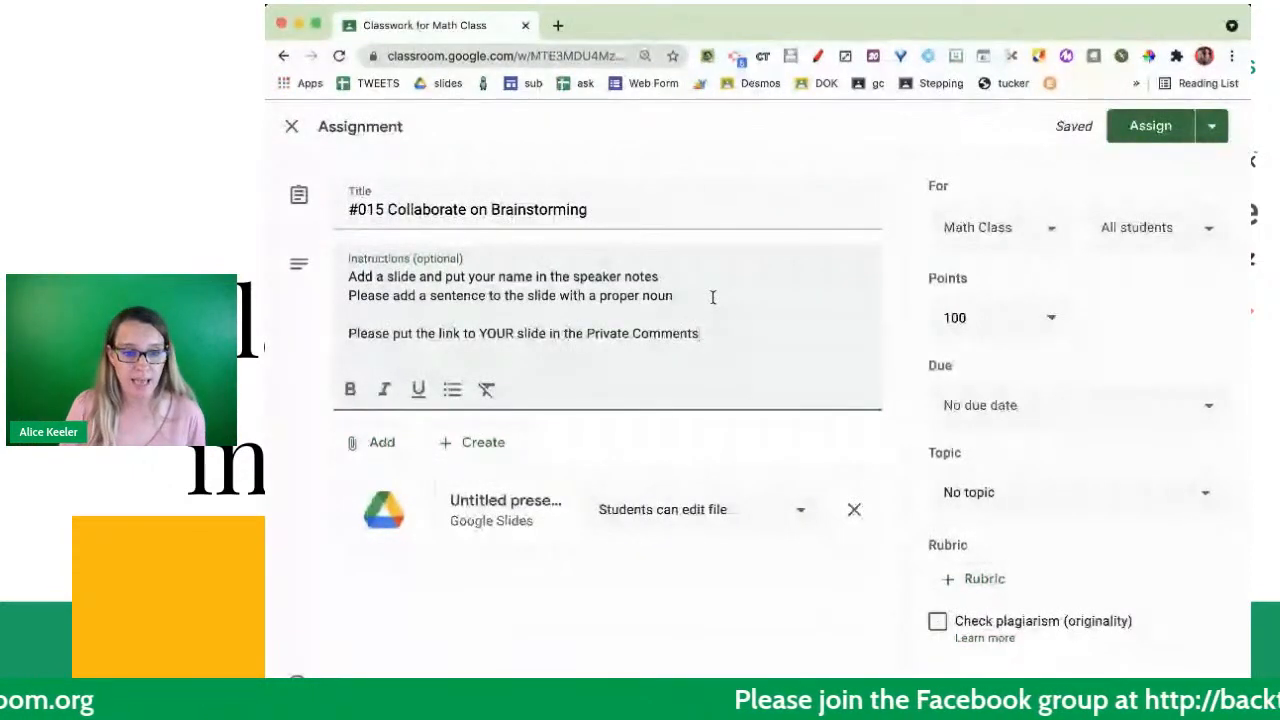
# - File the assignment under the Today topic and assign it to the class immediately
pyautogui.click(671, 290)
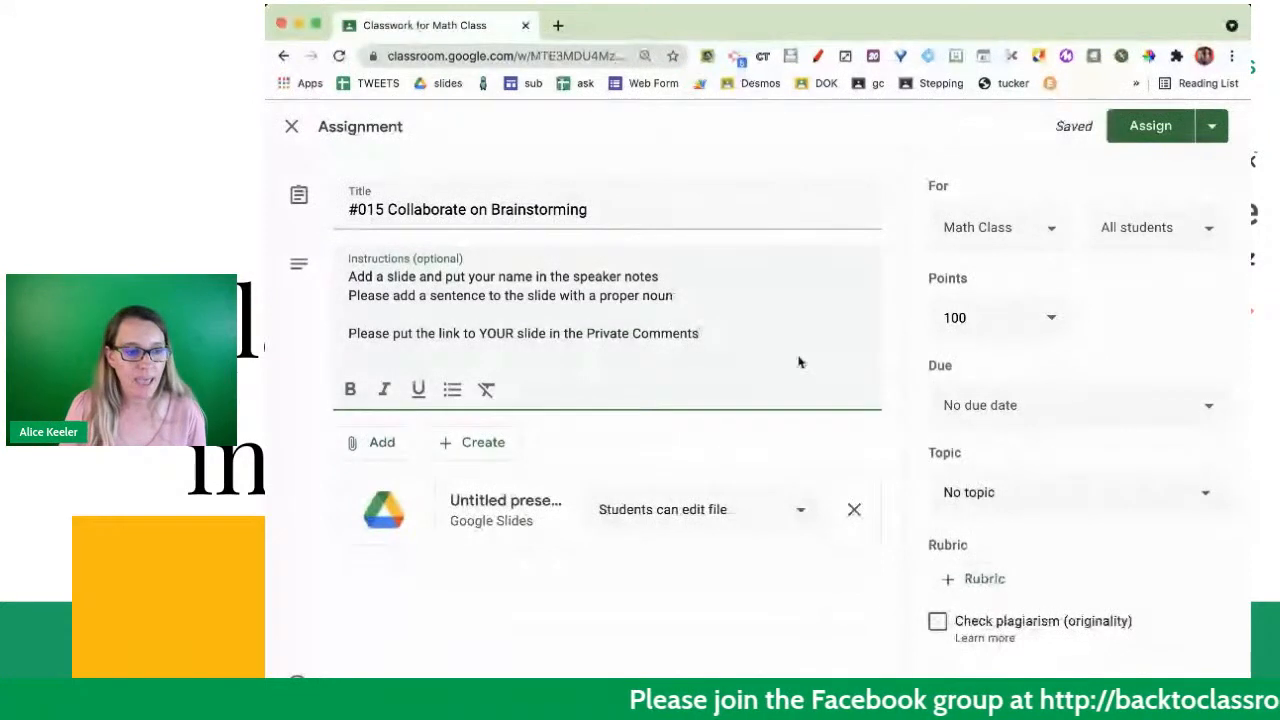
pyautogui.click(1049, 487)
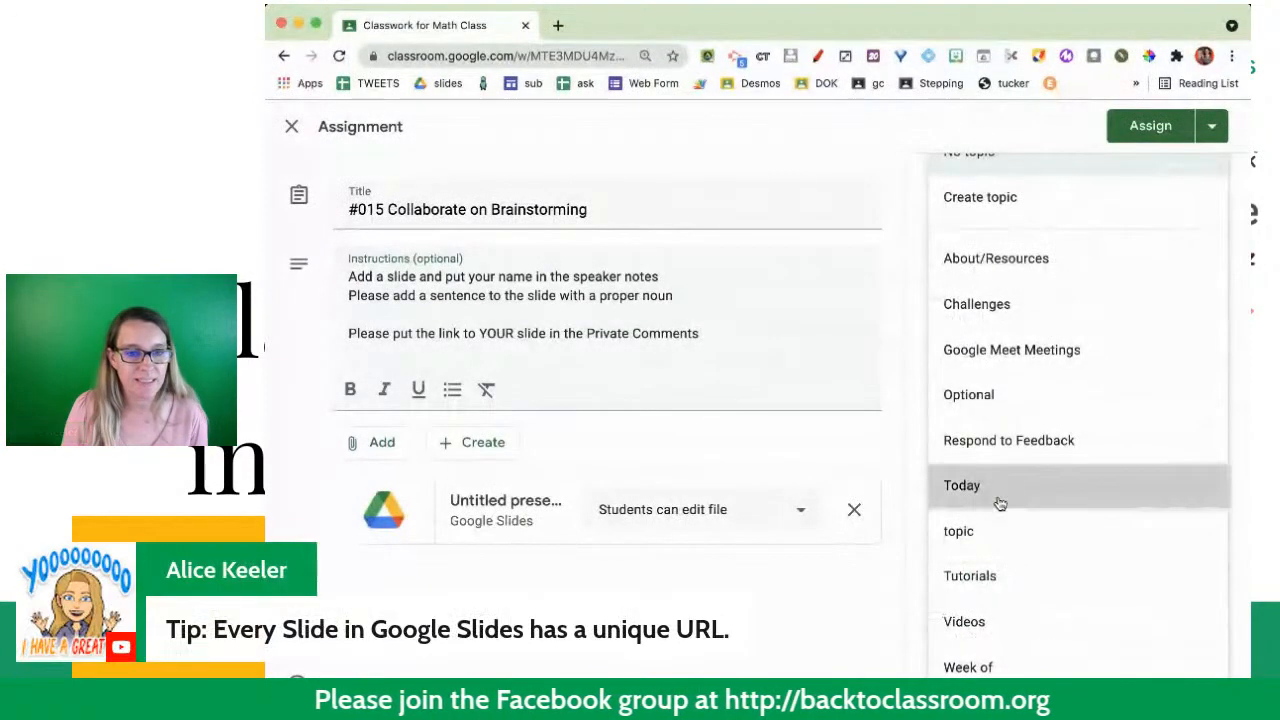
pyautogui.click(1000, 503)
pyautogui.click(1210, 133)
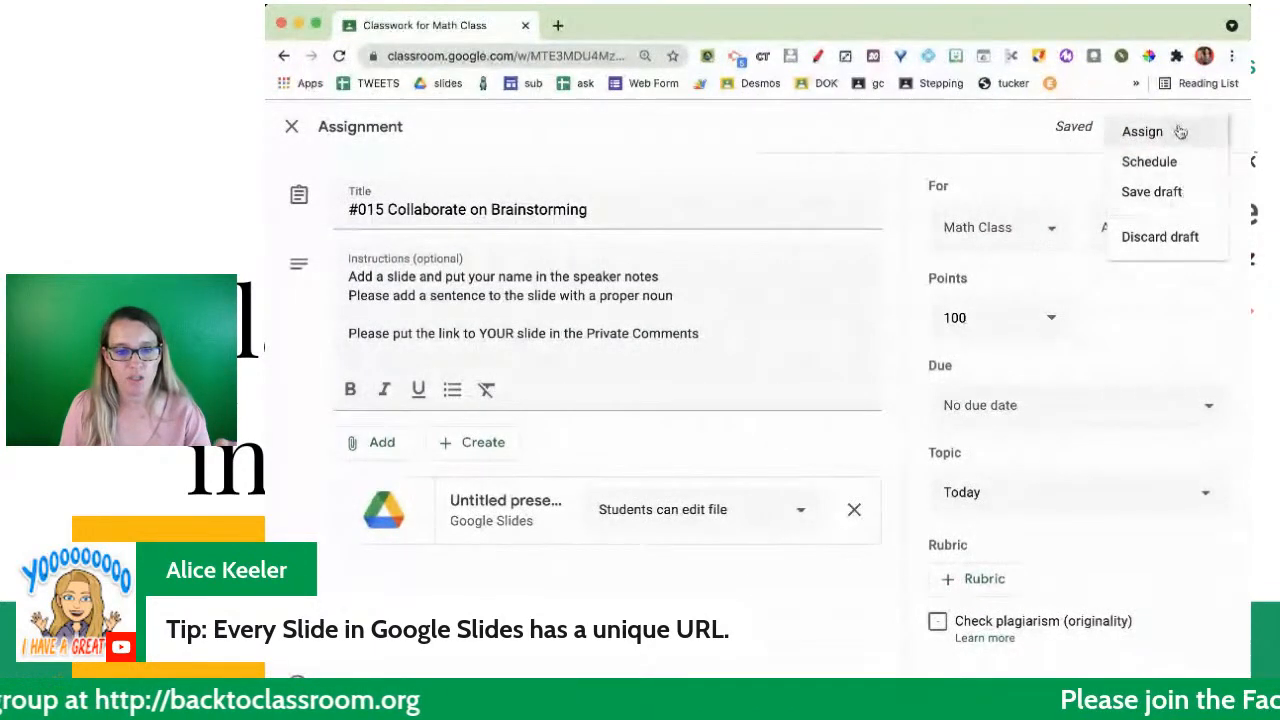
pyautogui.click(1180, 132)
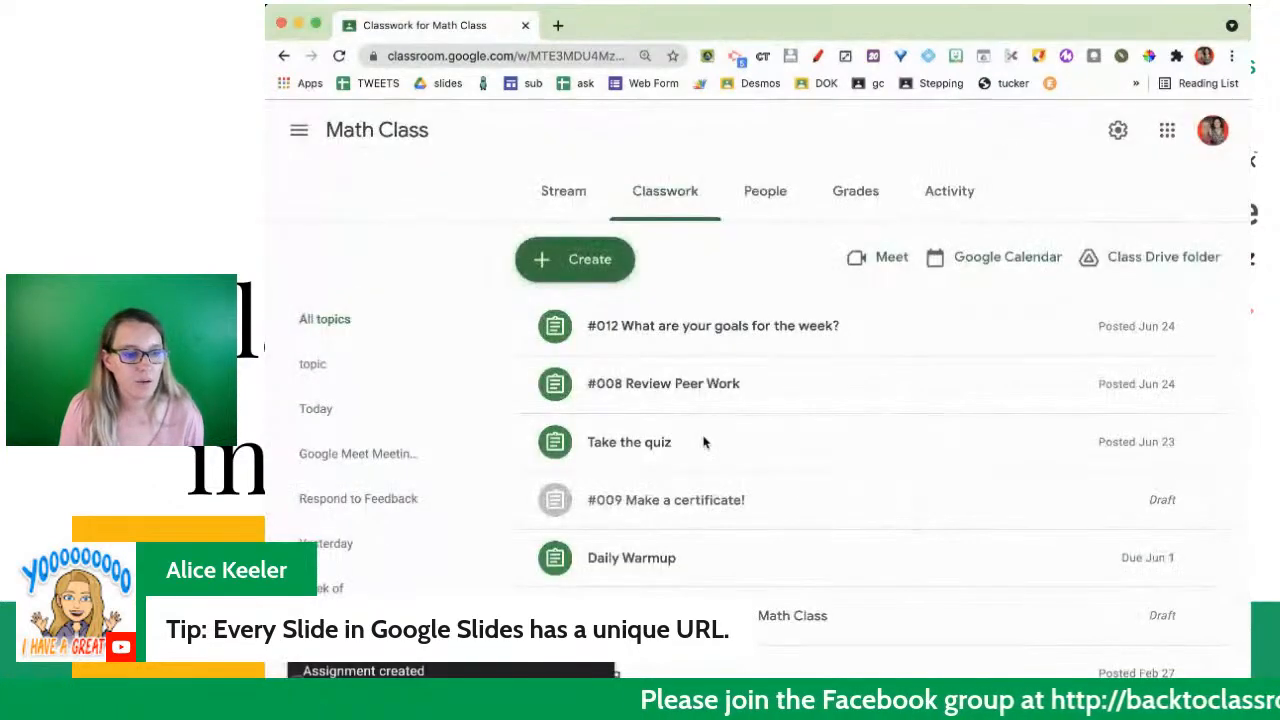
# - Expand the posted #015 Collaborate on Brainstorming assignment under Today and open its attached Google Slides file
pyautogui.scroll(-7, 703, 455)
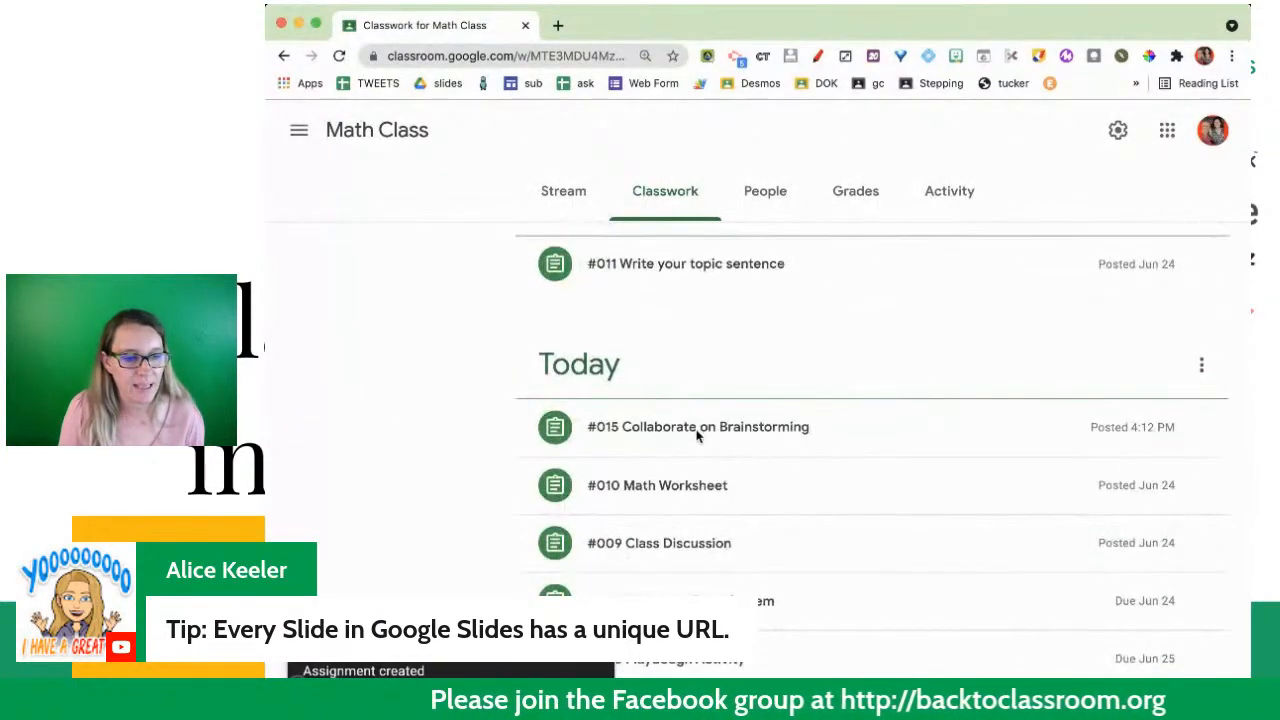
pyautogui.click(734, 432)
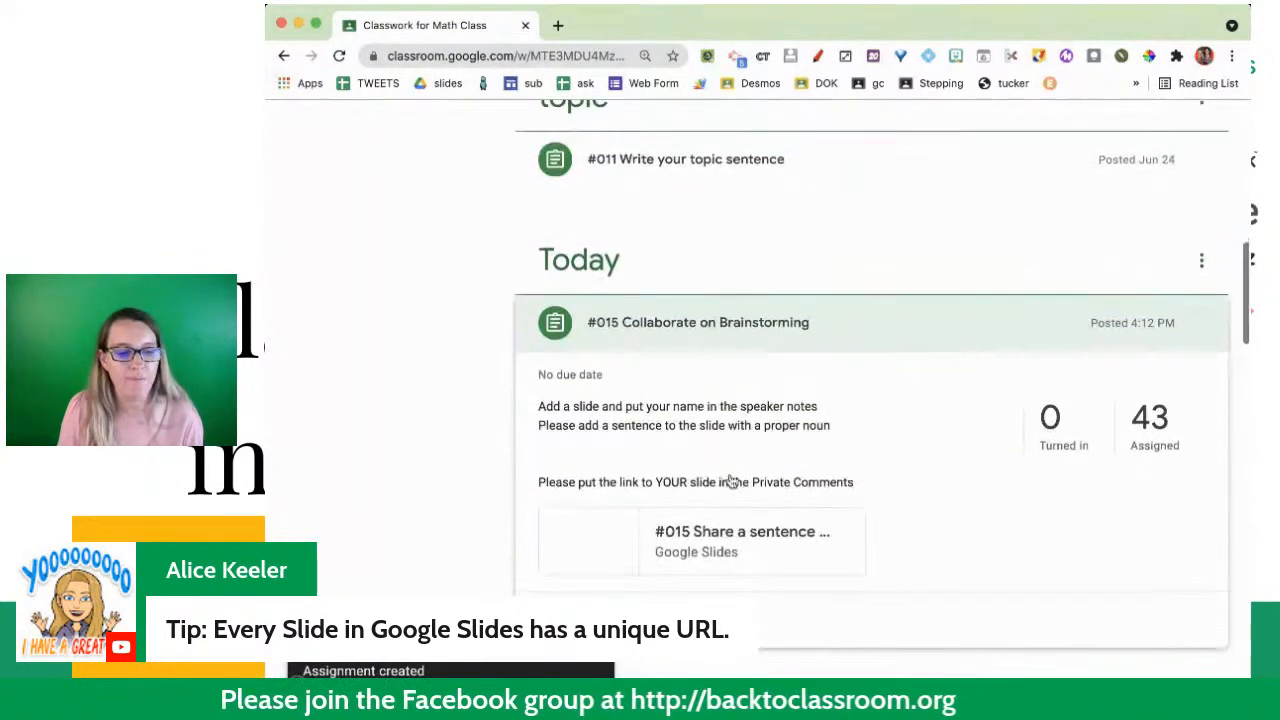
pyautogui.click(711, 578)
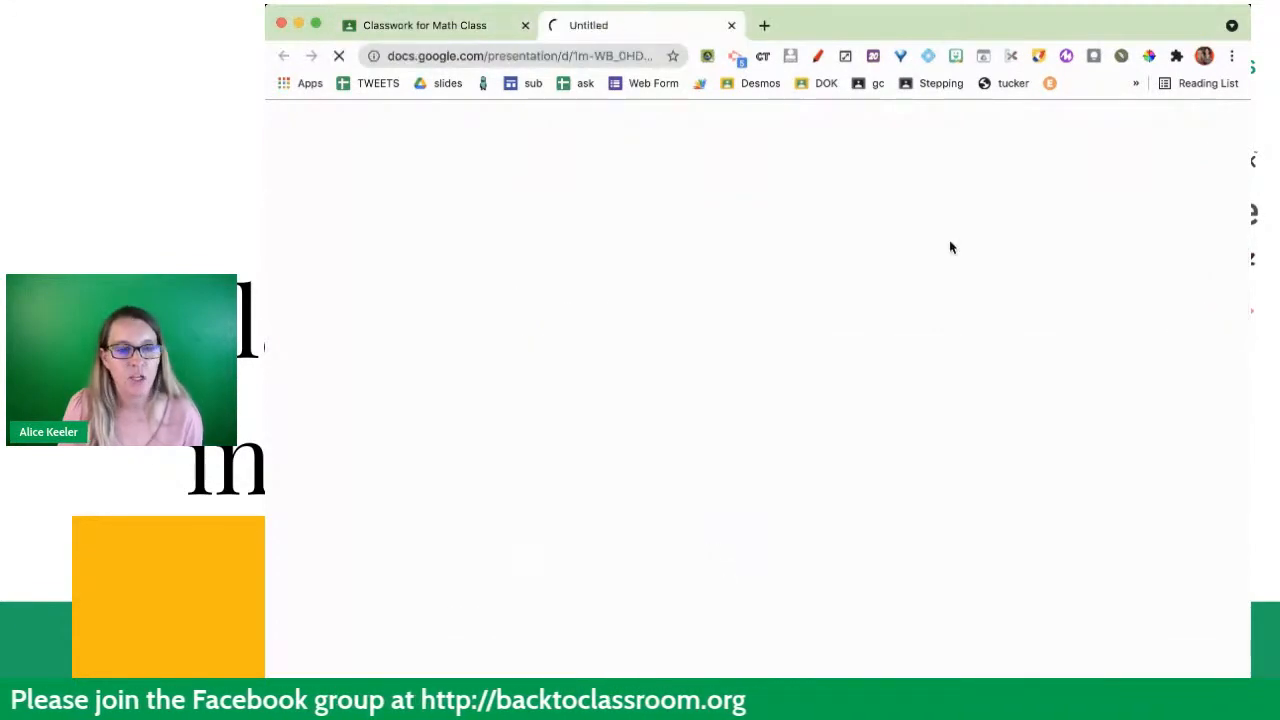
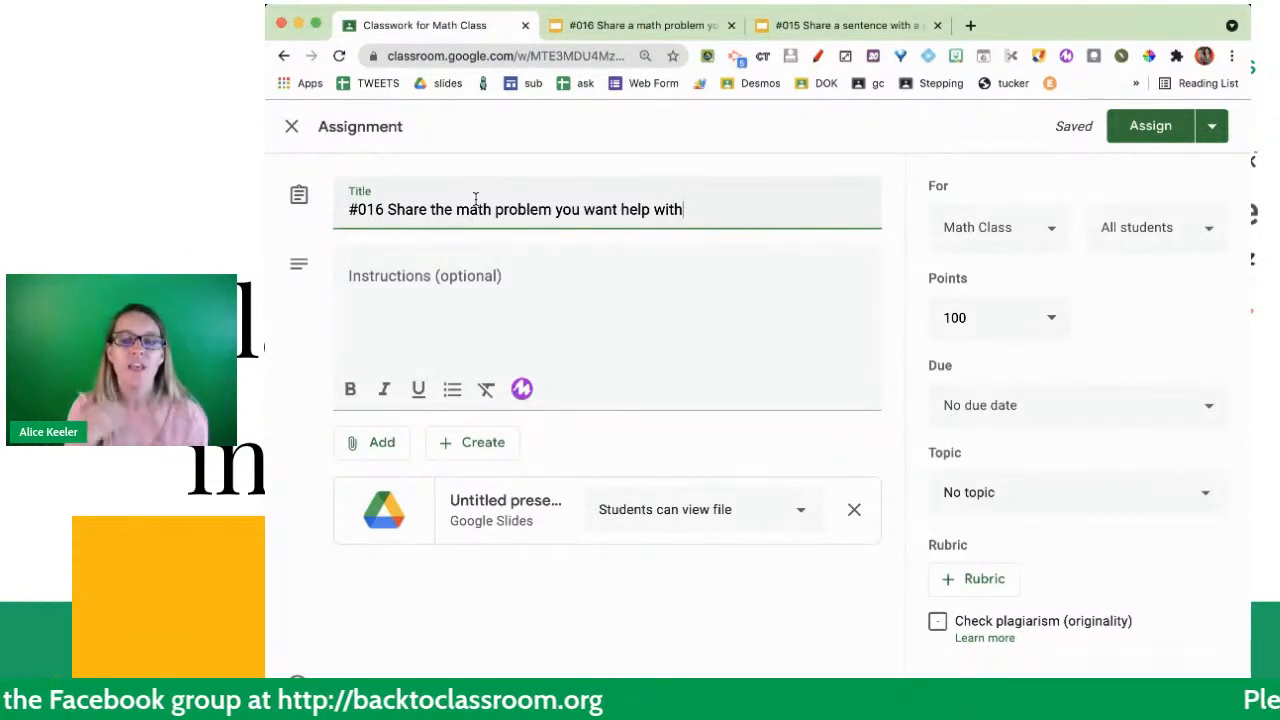
# - Enter "Please add a slide" as the first instruction line of the #016 assignment
pyautogui.click(386, 294)
pyautogui.write('Please add a sldie')
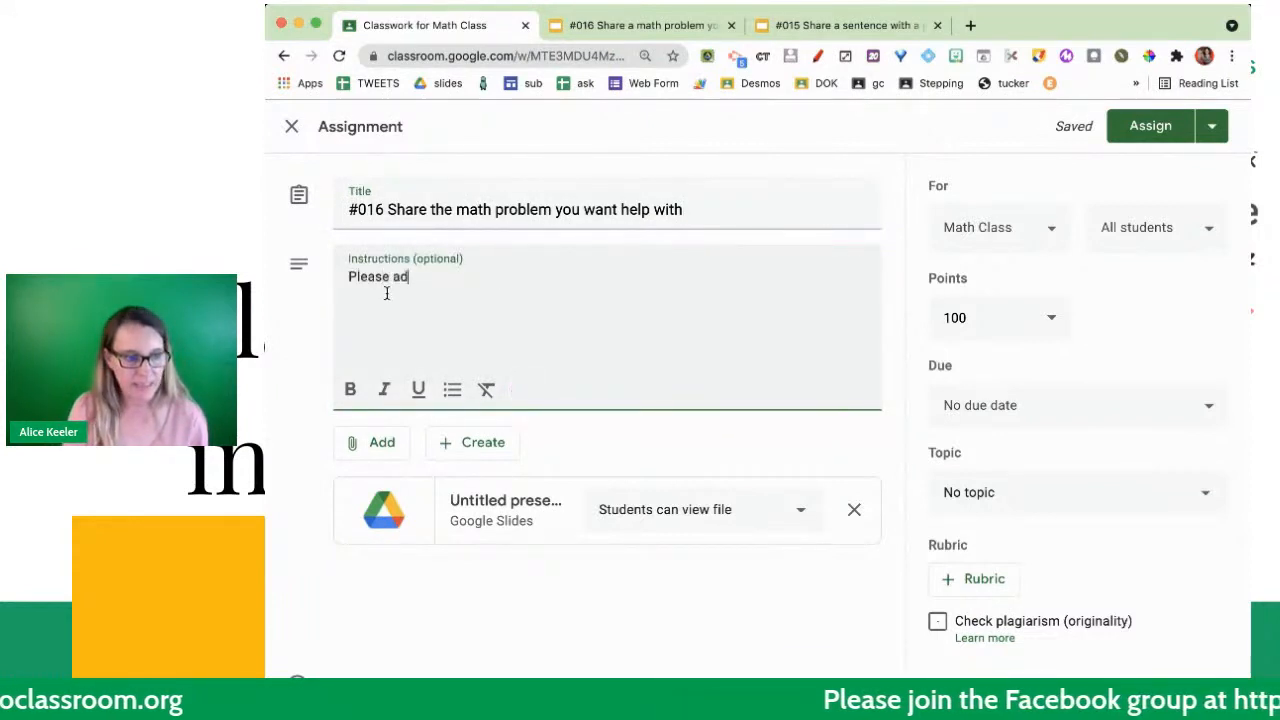
pyautogui.press('BackSpace')
pyautogui.press('BackSpace')
pyautogui.press('BackSpace')
pyautogui.press('BackSpace')
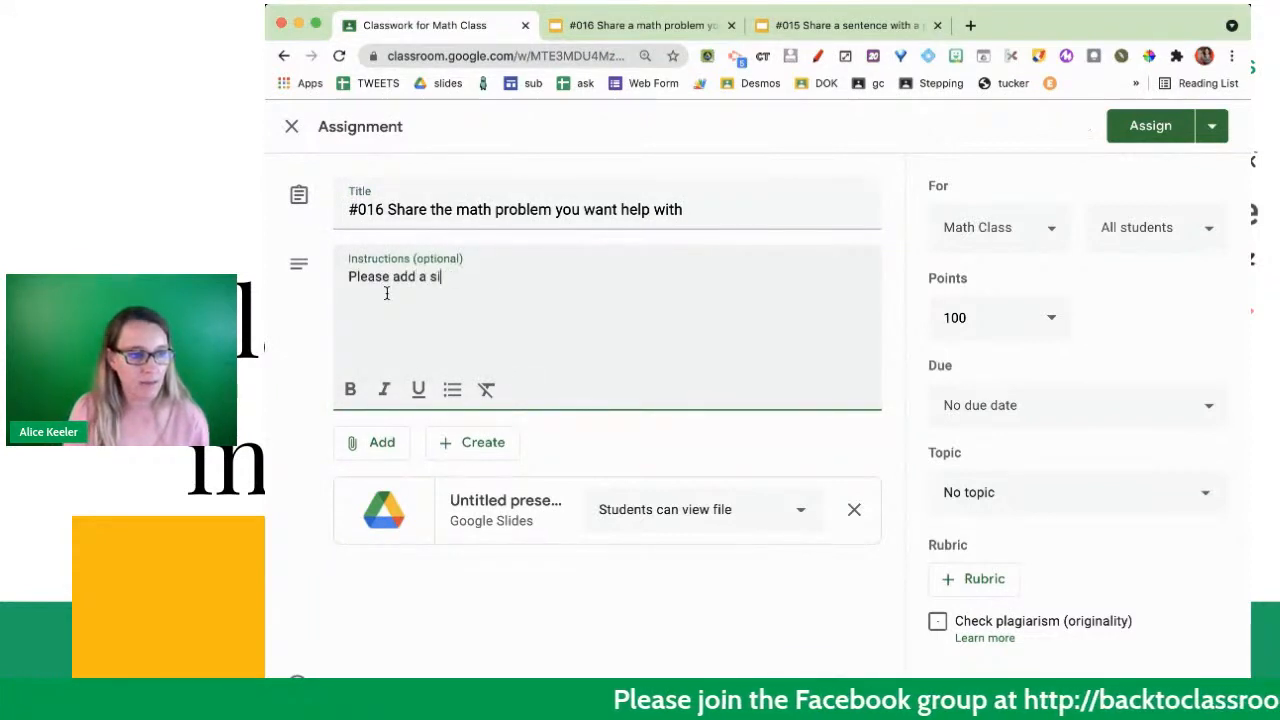
pyautogui.write('lide')
# - Add a second instruction line reading "put your name in the speaker notes"
pyautogui.press('Return')
pyautogui.write('put')
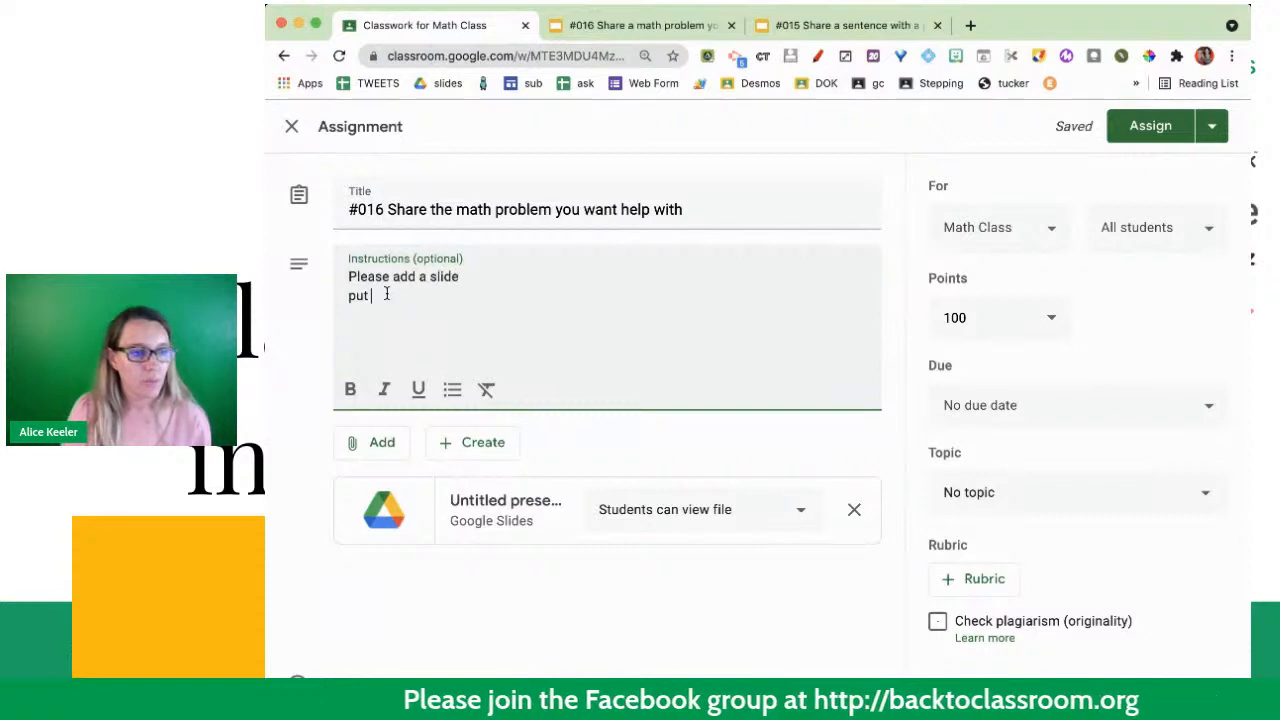
pyautogui.write(' your name in the sp')
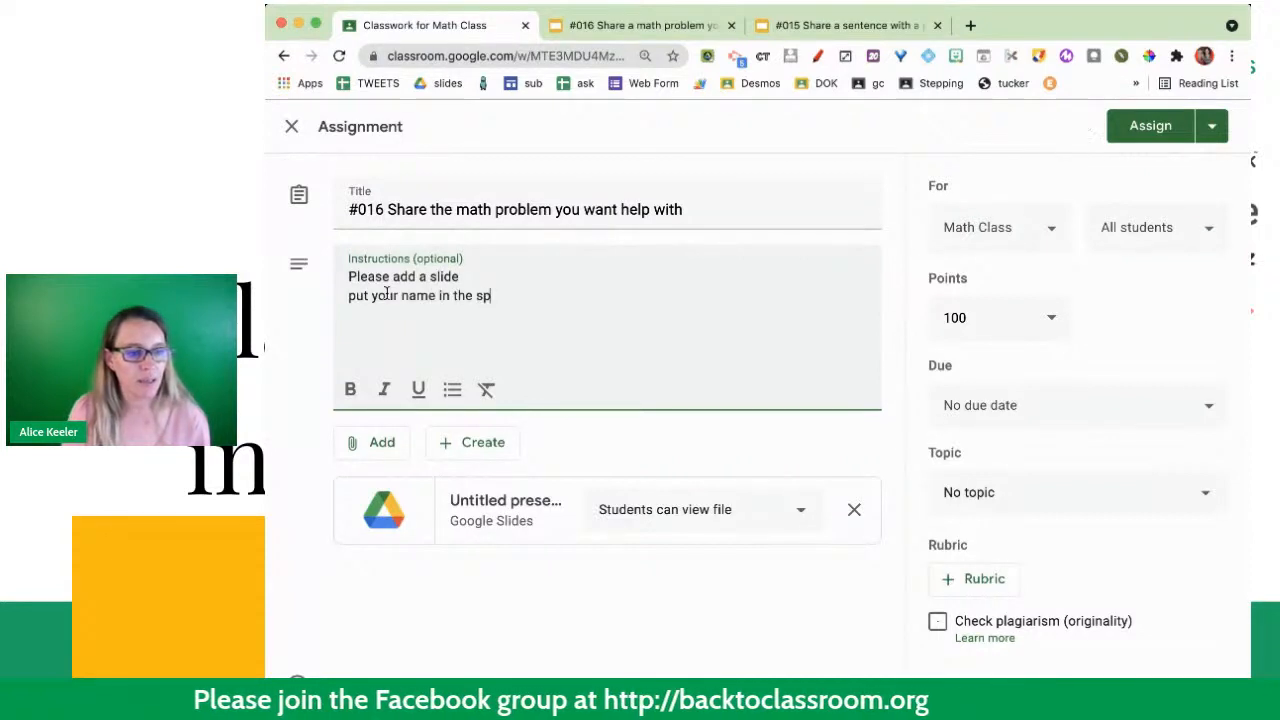
pyautogui.write('eaker notes')
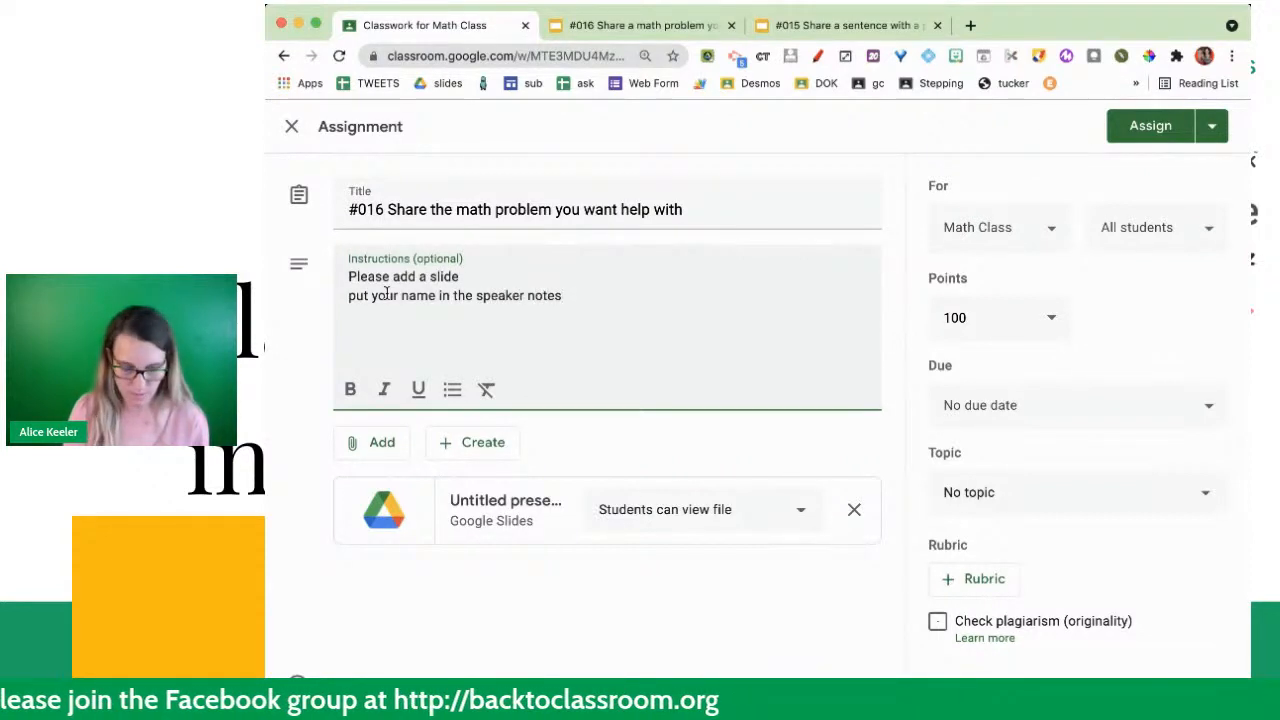
# - Add a third instruction line reading "Take a picture using the webcam of the math problem you want help with"
pyautogui.press('Return')
pyautogui.write('Take ap')
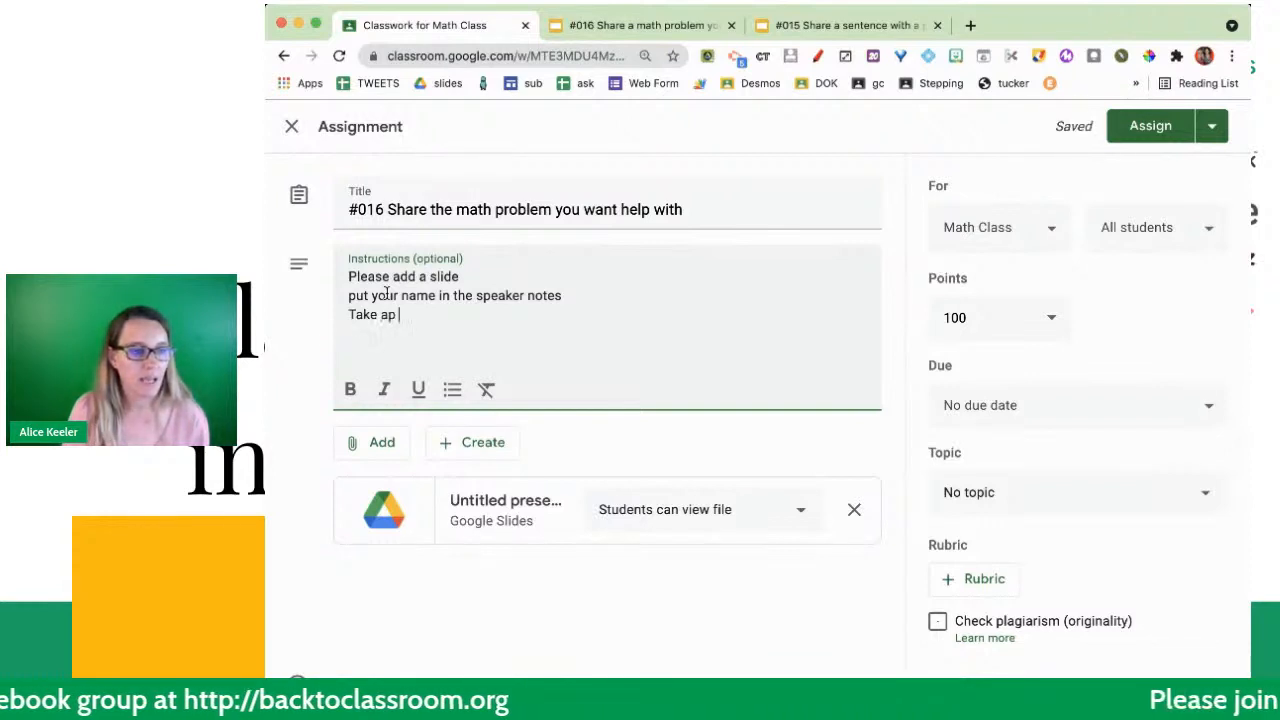
pyautogui.press('BackSpace')
pyautogui.write('picture u')
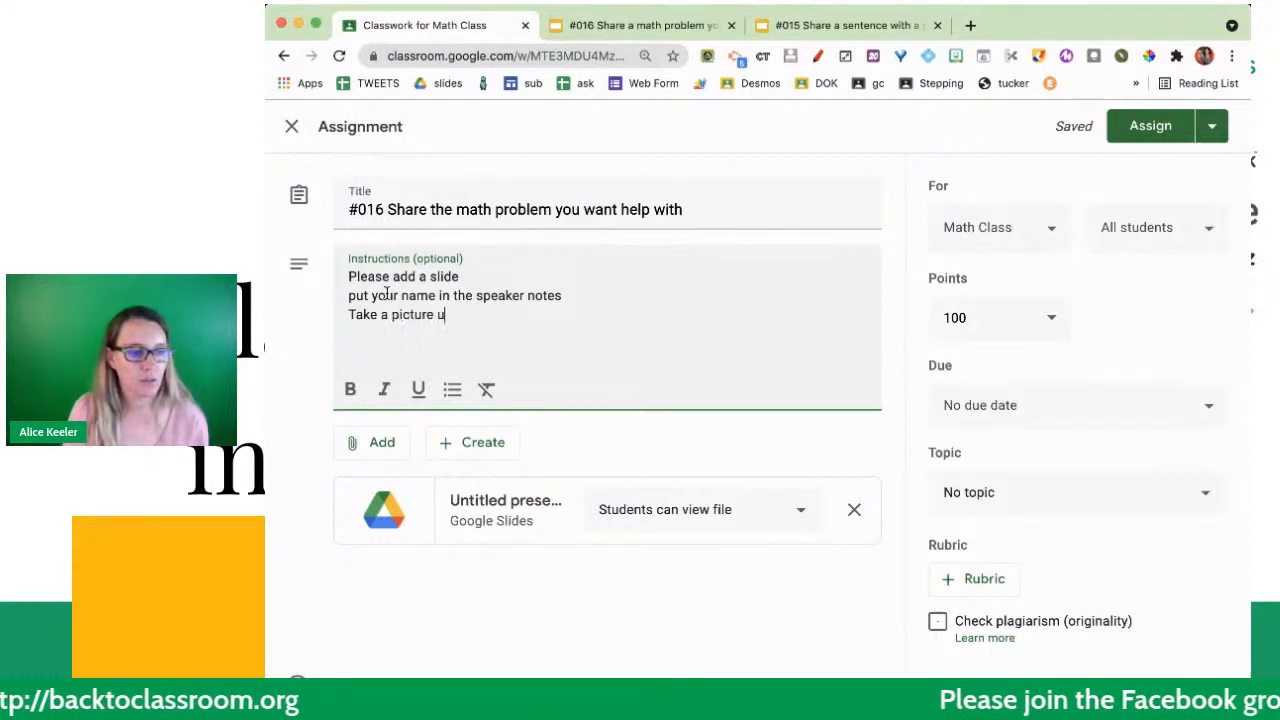
pyautogui.write('sing the webcam of ')
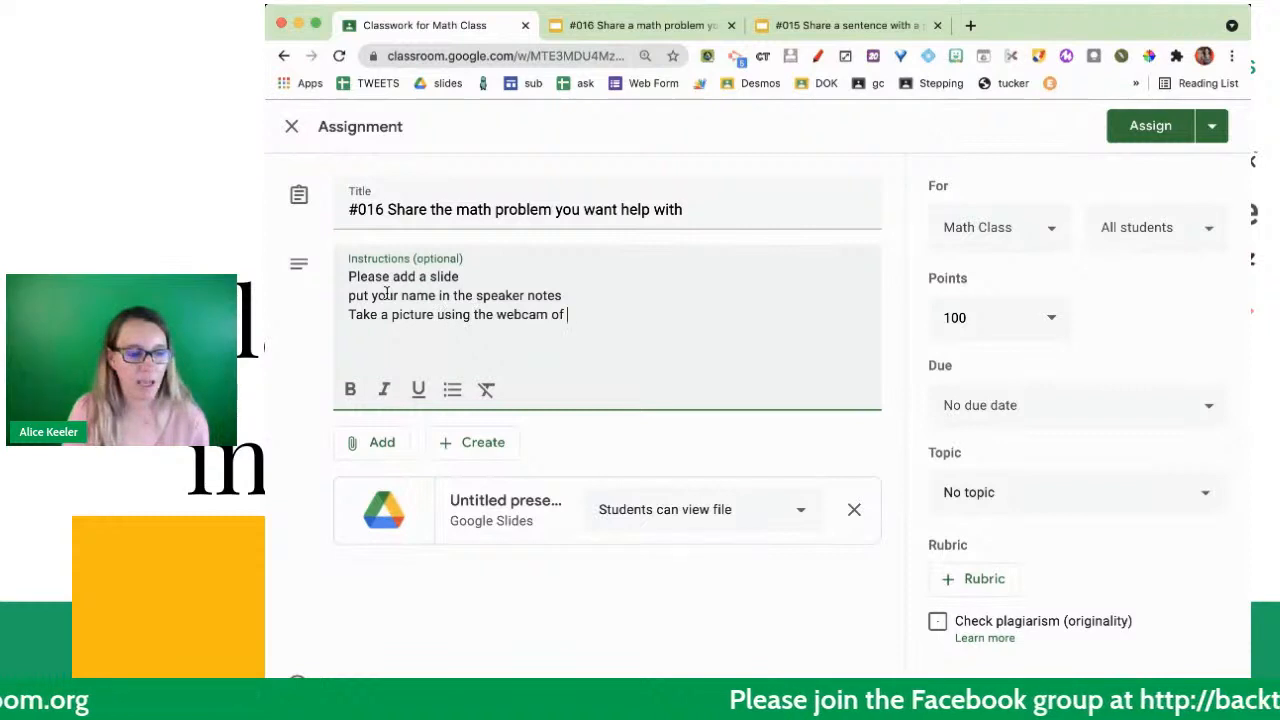
pyautogui.write('the math problem y')
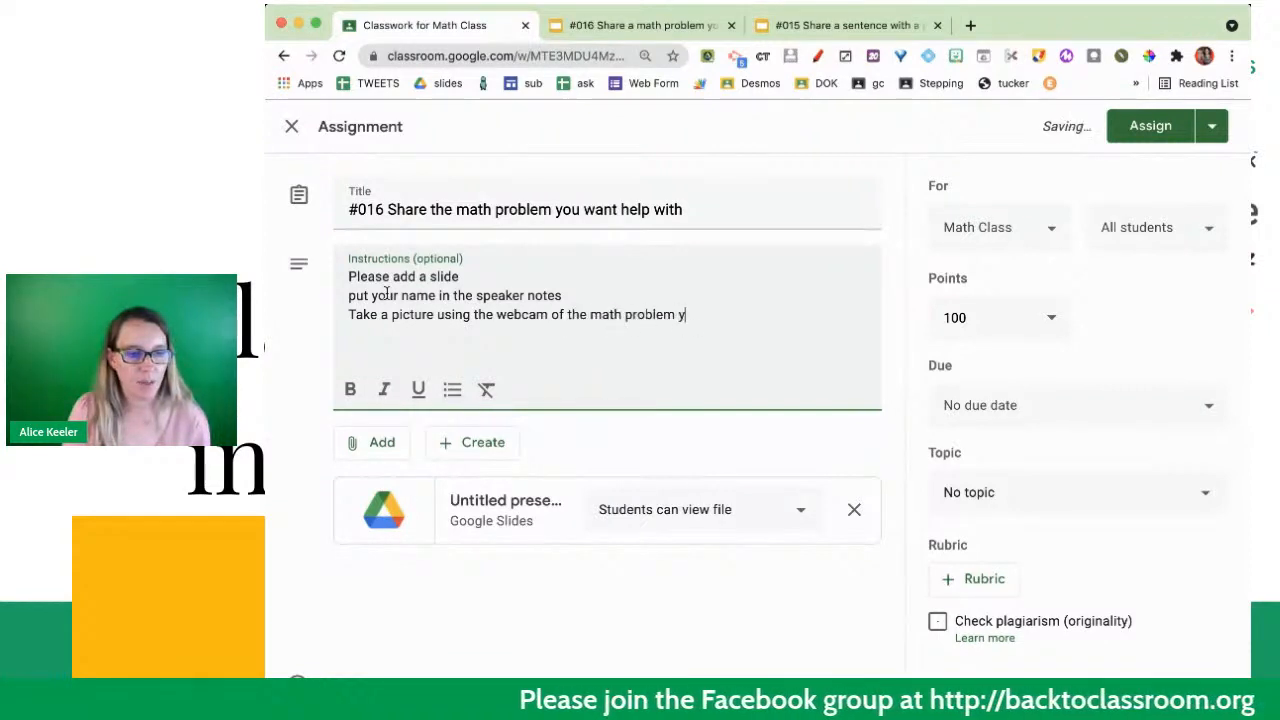
pyautogui.write('ou want help')
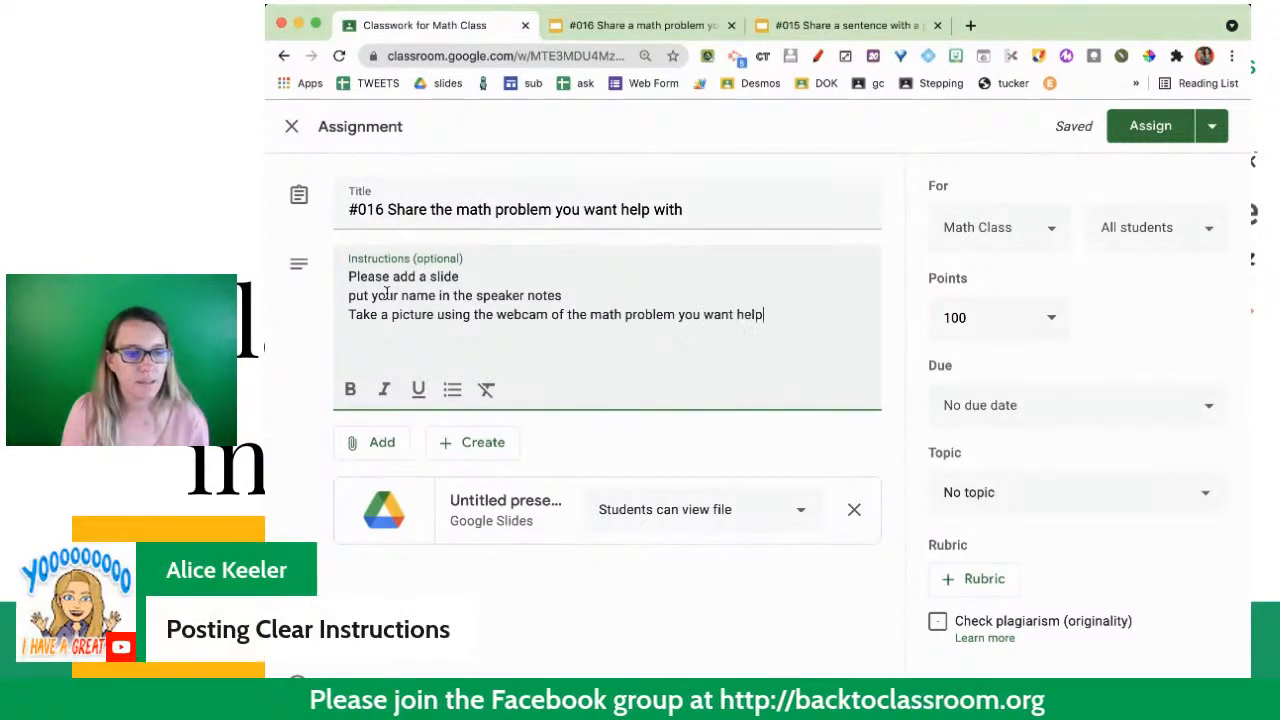
pyautogui.write(' with')
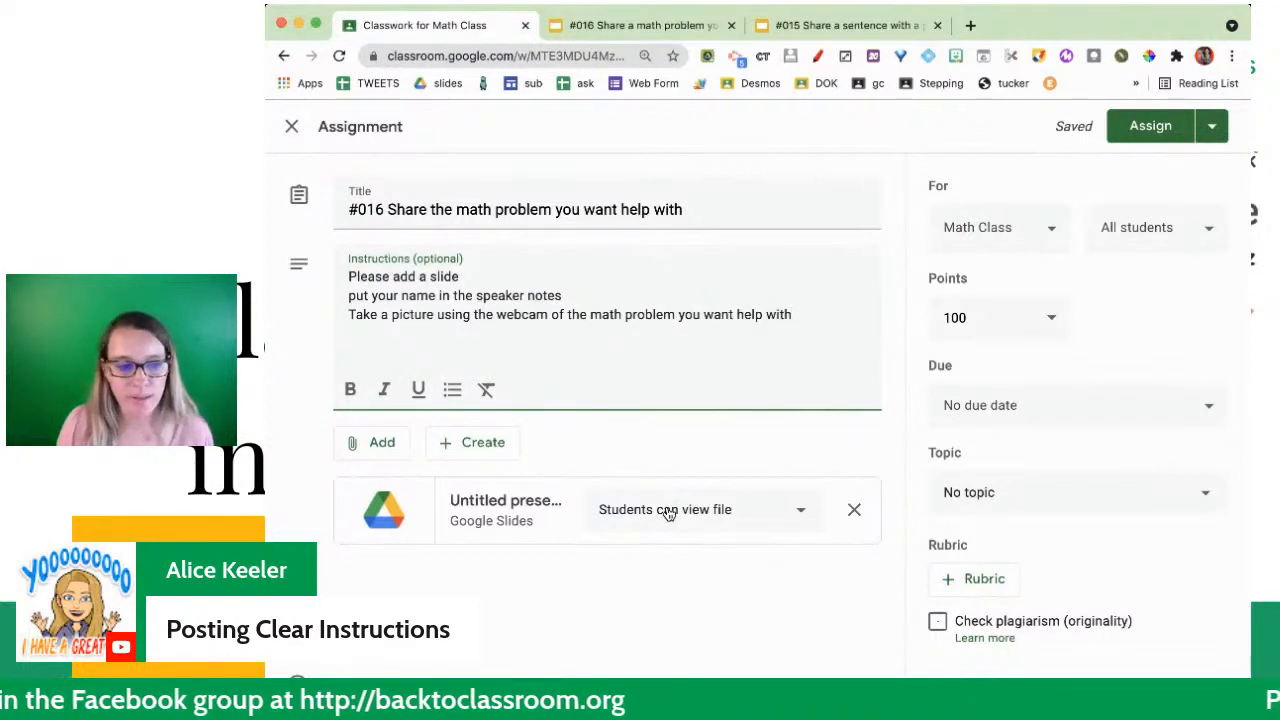
# - Assign #016 with the attached Slides file kept at "Students can view file", and move the posted assignment under the Today topic
pyautogui.click(669, 512)
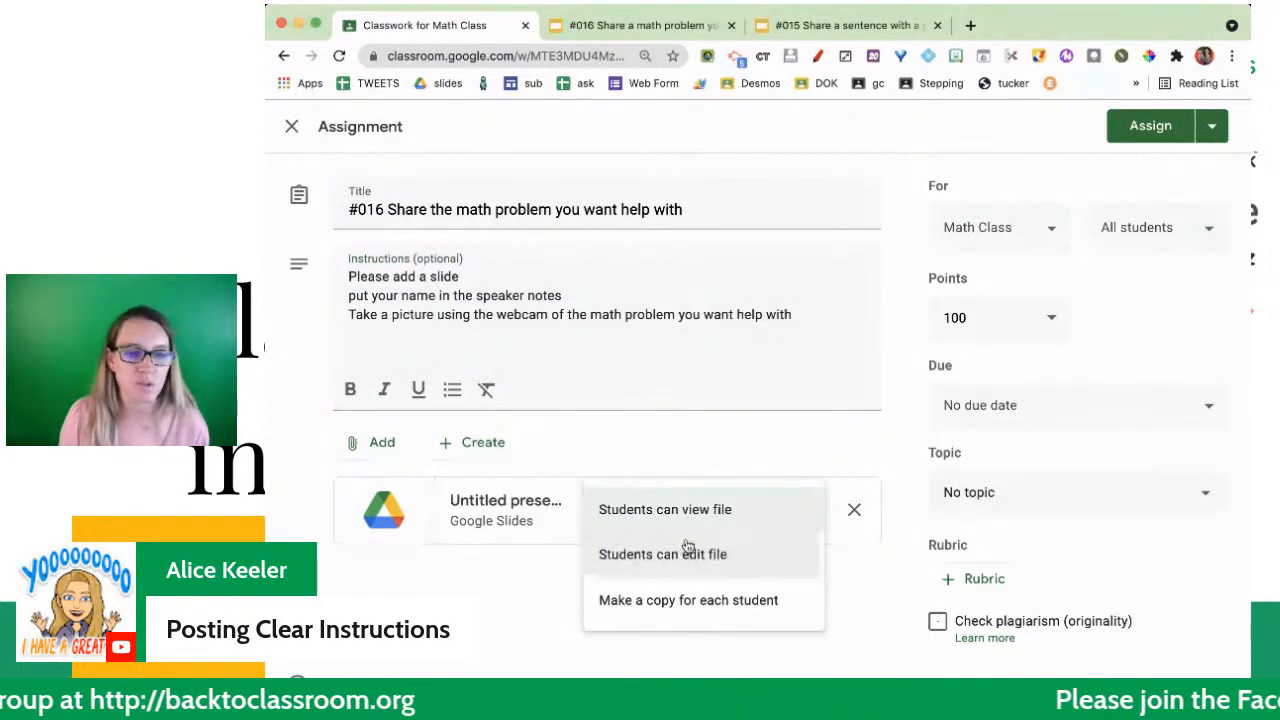
pyautogui.click(777, 456)
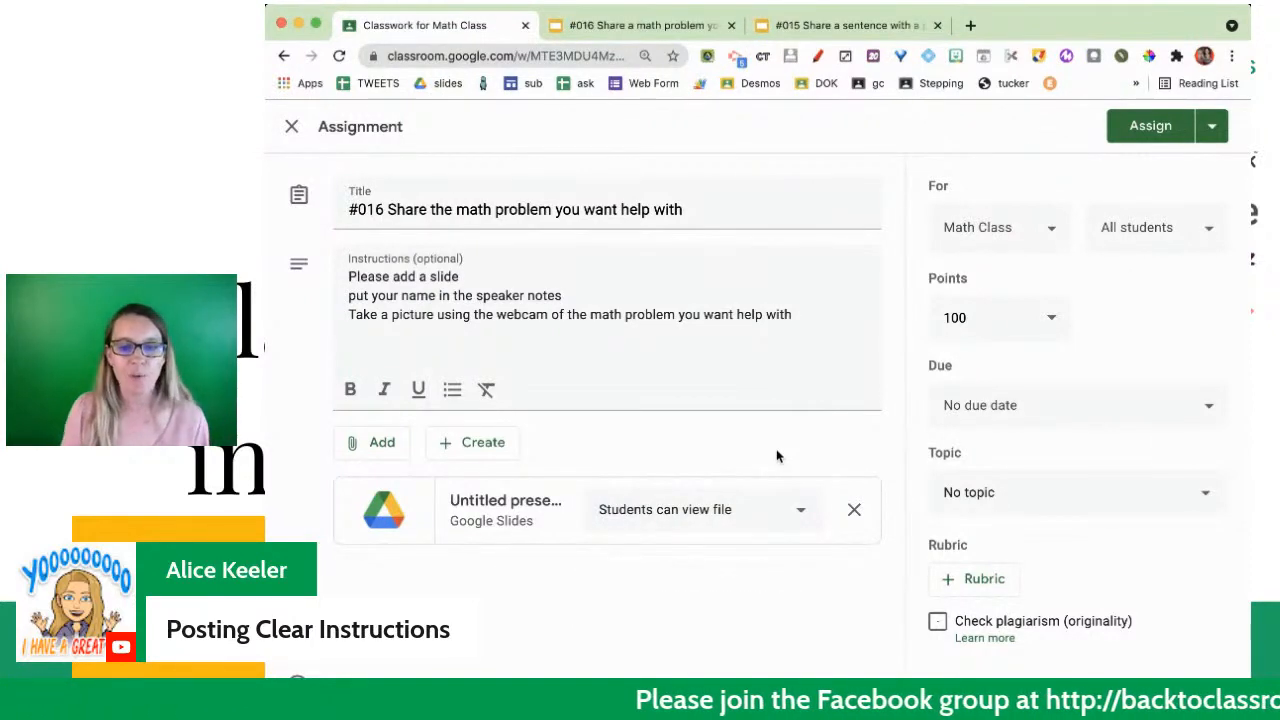
pyautogui.click(1145, 126)
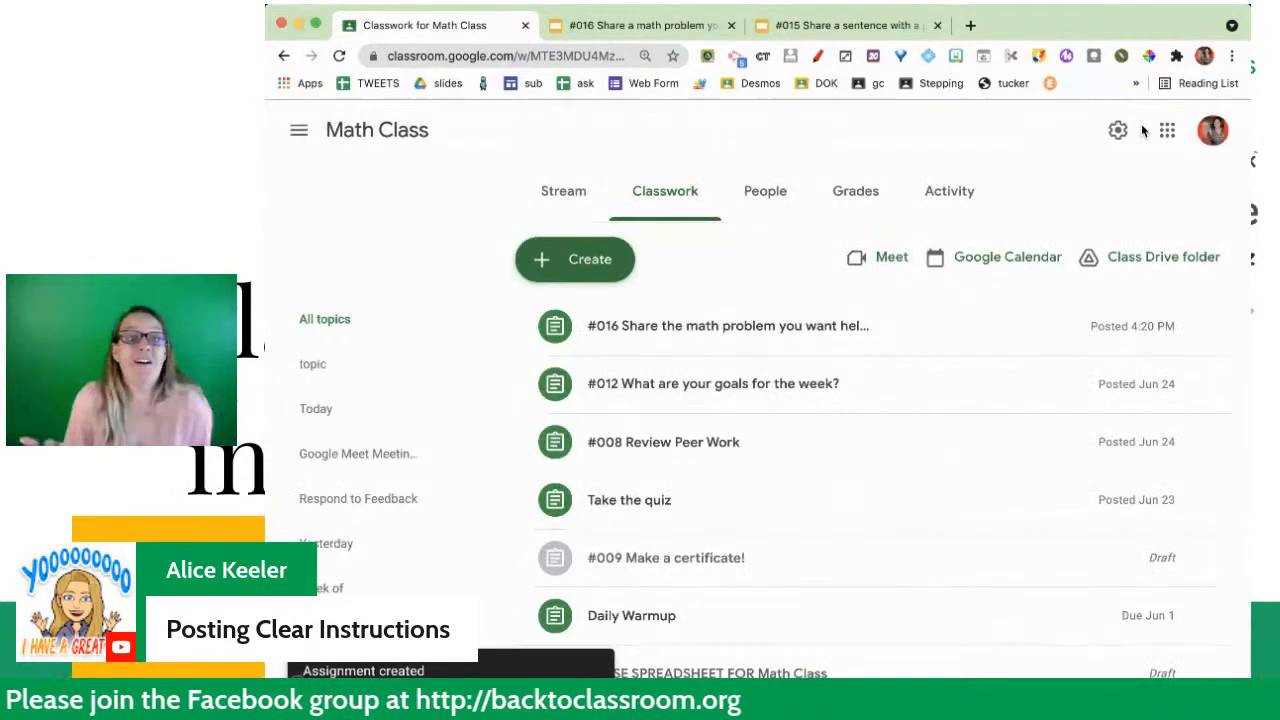
pyautogui.moveTo(760, 324); pyautogui.dragTo(888, 477)
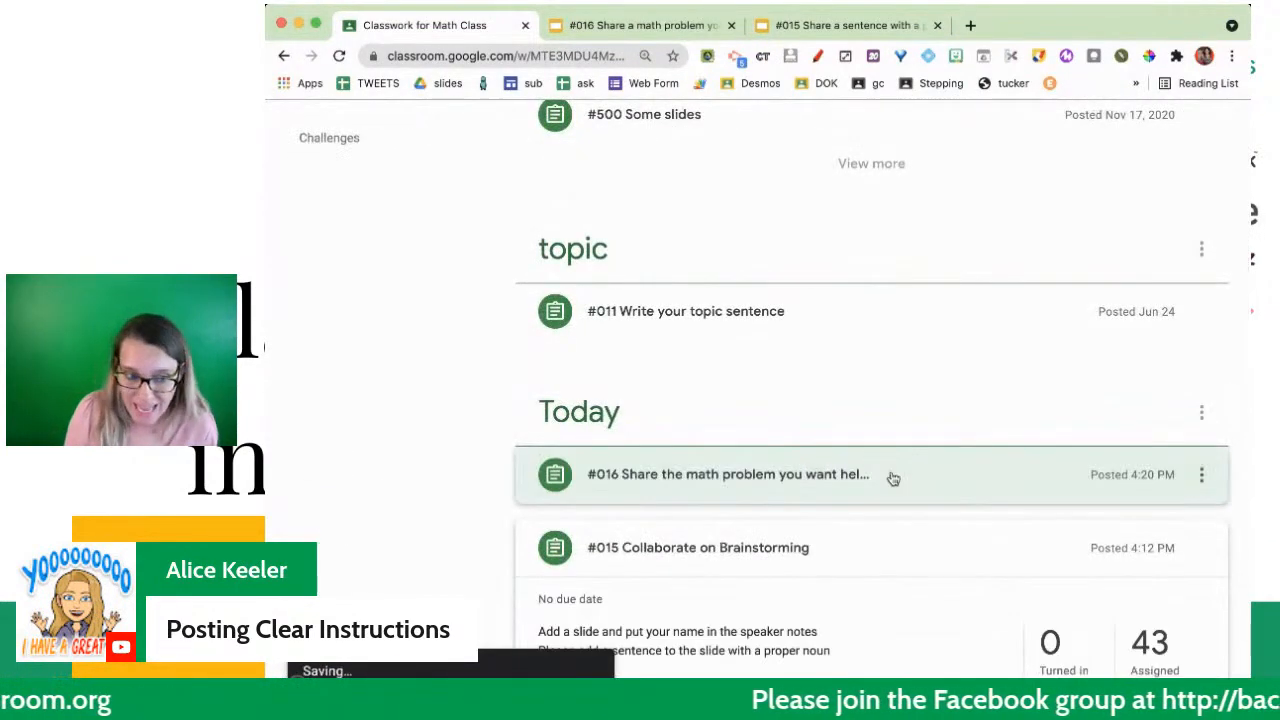
# - Edit the posted #016 assignment so its Slides attachment is set to "Students can edit file", and save the change
pyautogui.click(888, 477)
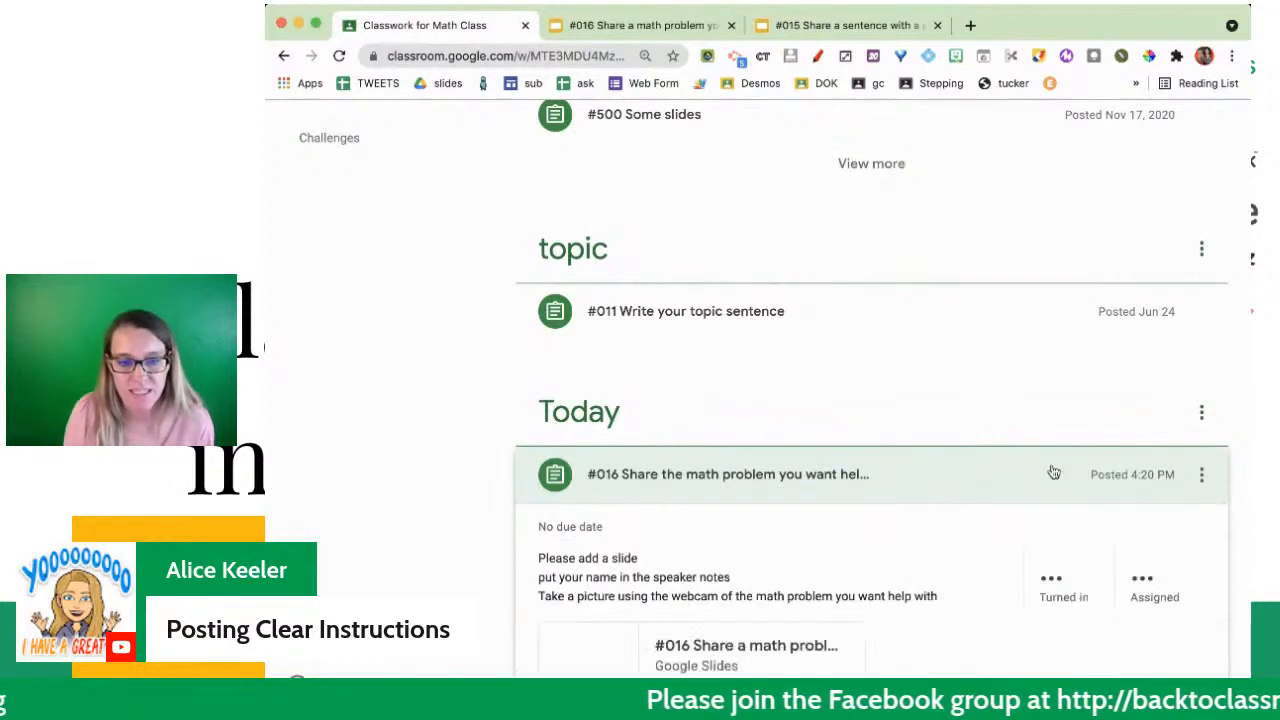
pyautogui.click(1201, 480)
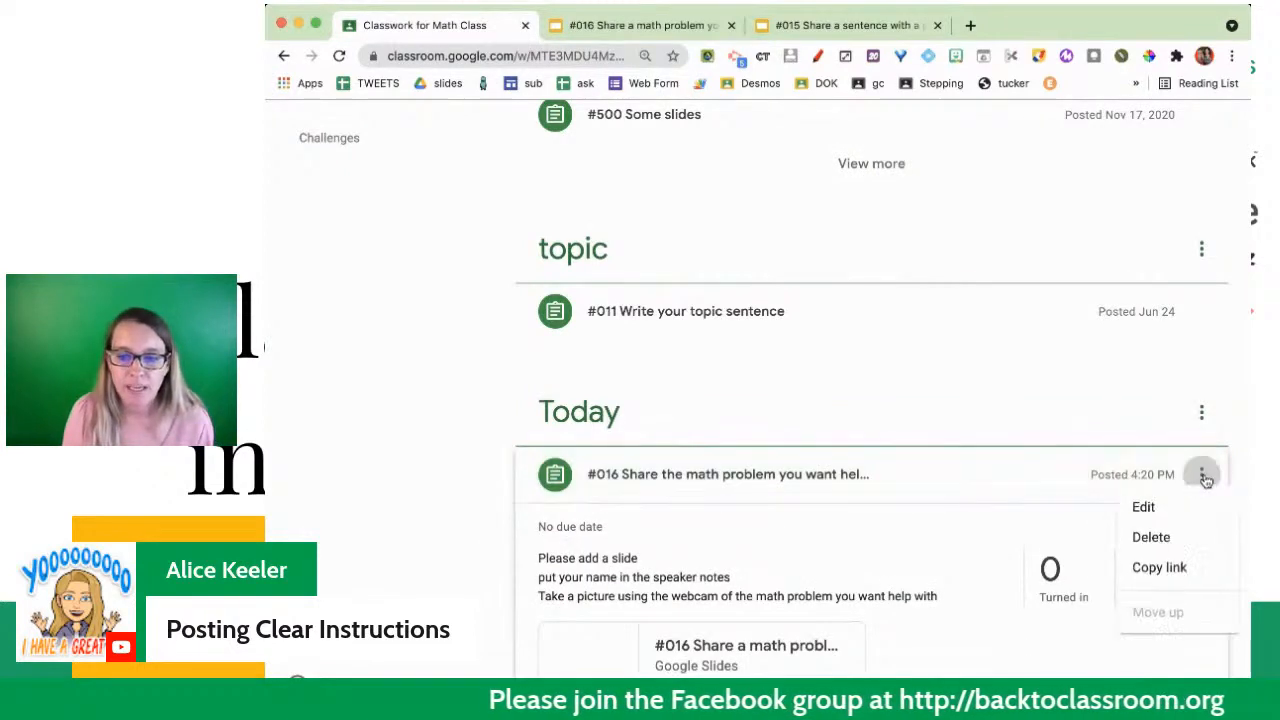
pyautogui.click(1156, 524)
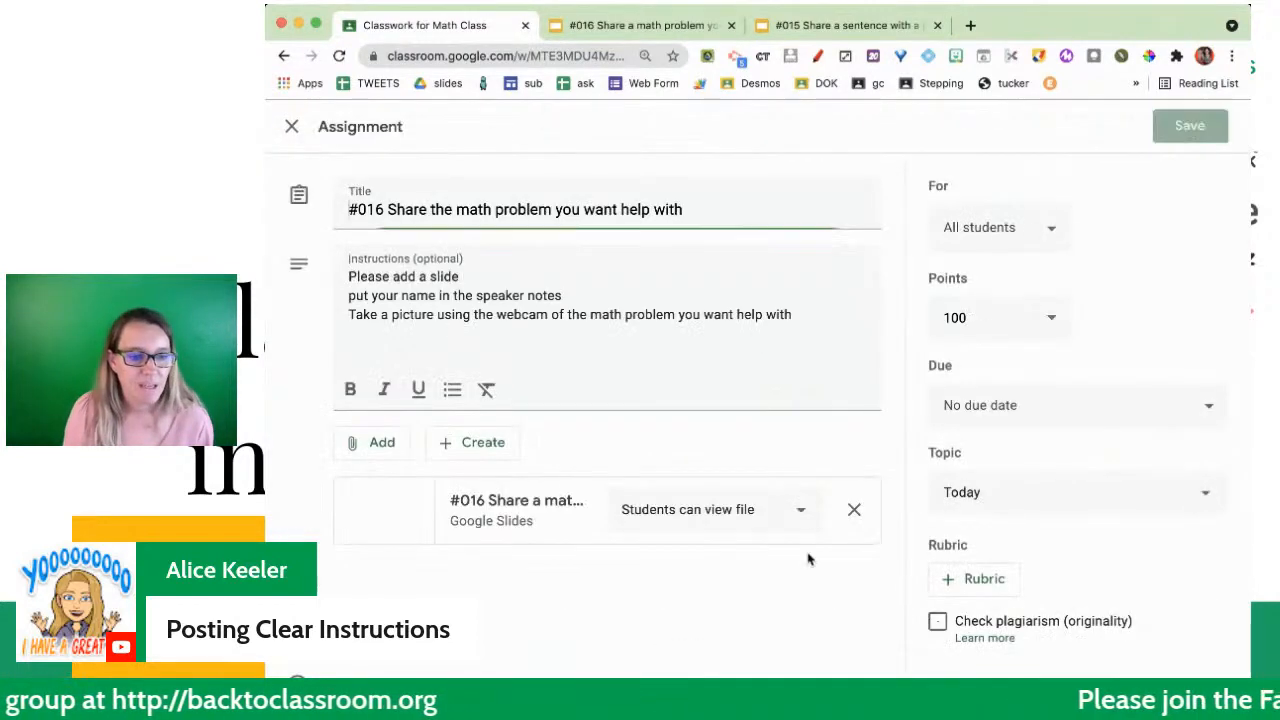
pyautogui.click(796, 512)
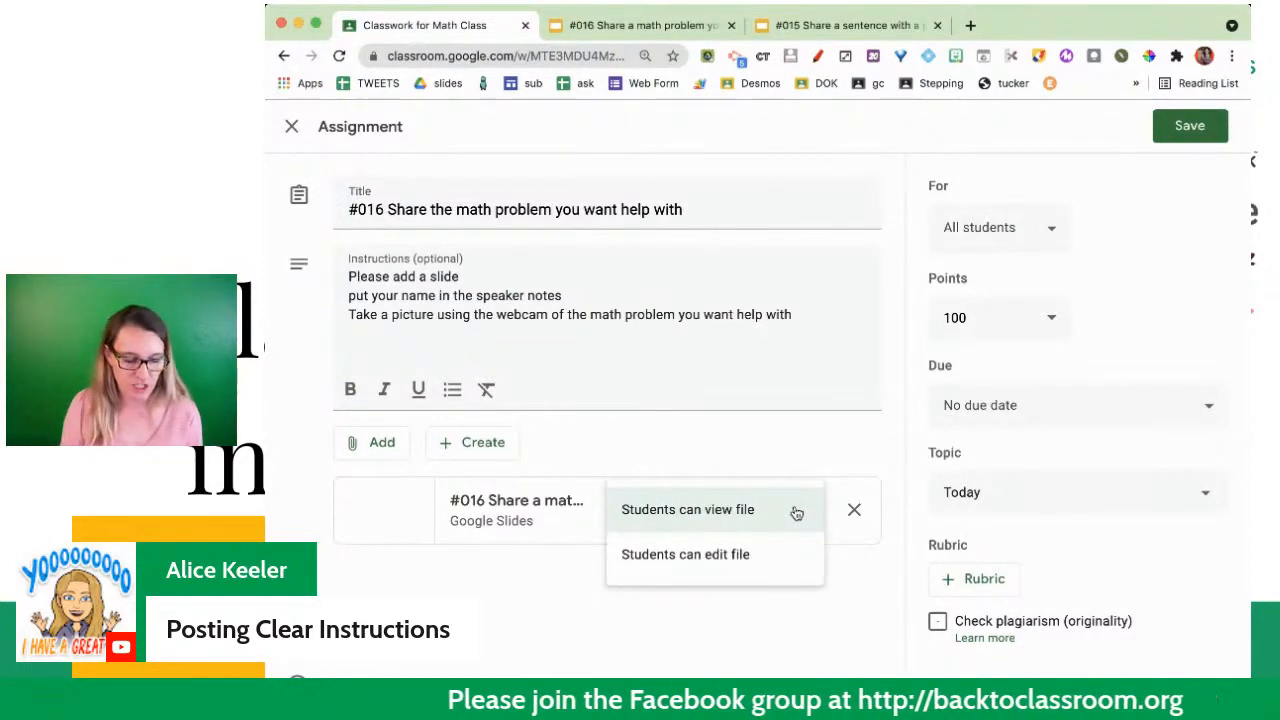
pyautogui.click(726, 572)
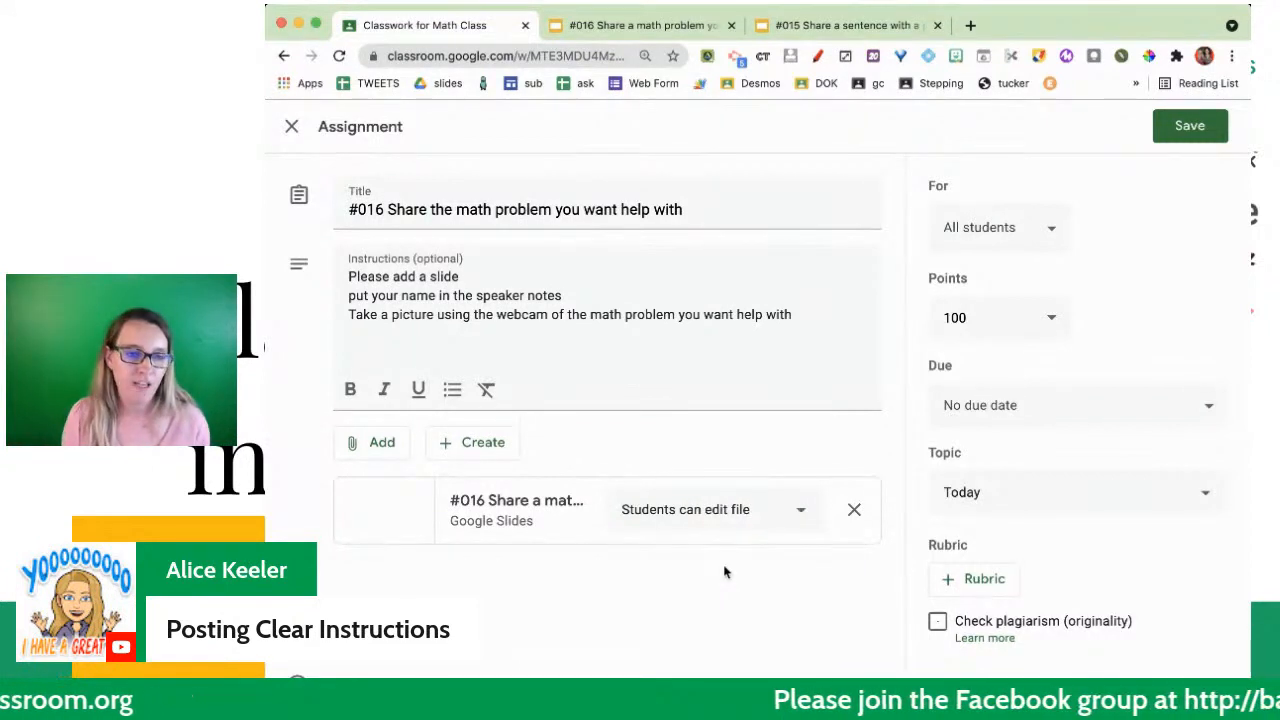
pyautogui.click(1185, 128)
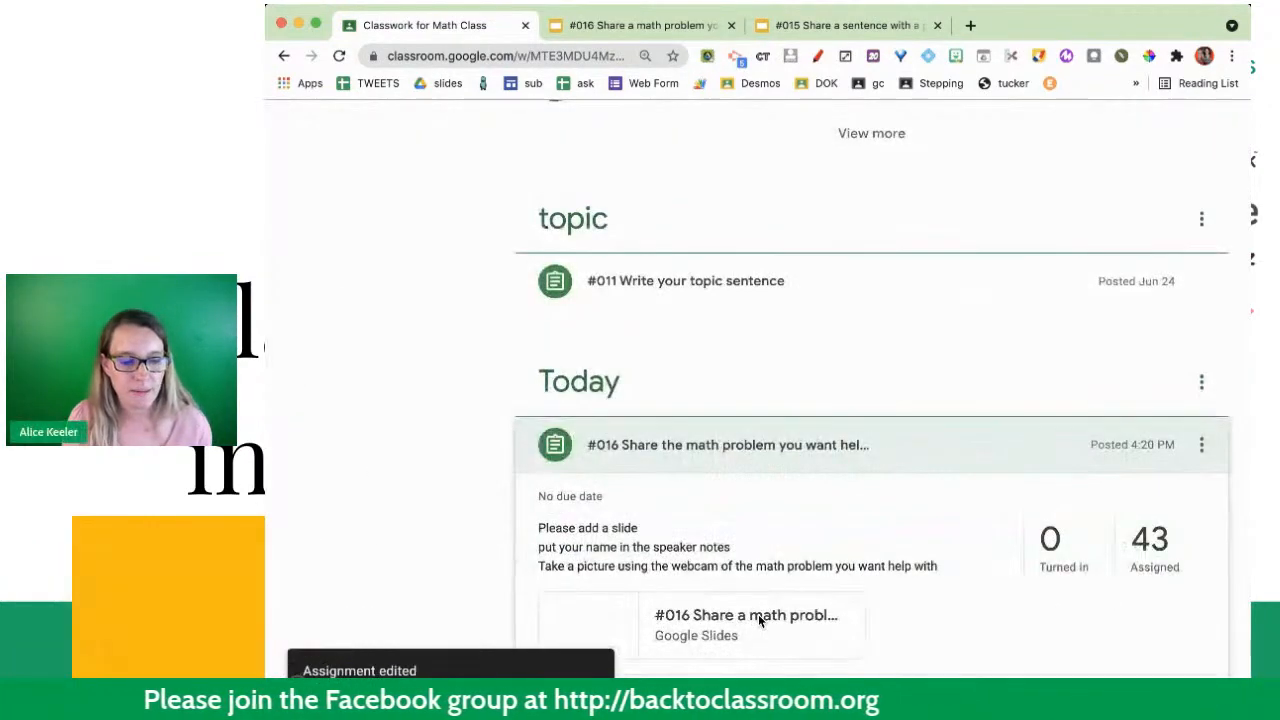
# - Open the Slides file attached to #016 and change the Math Class group's sharing access to Commenter, saving the change
pyautogui.click(750, 620)
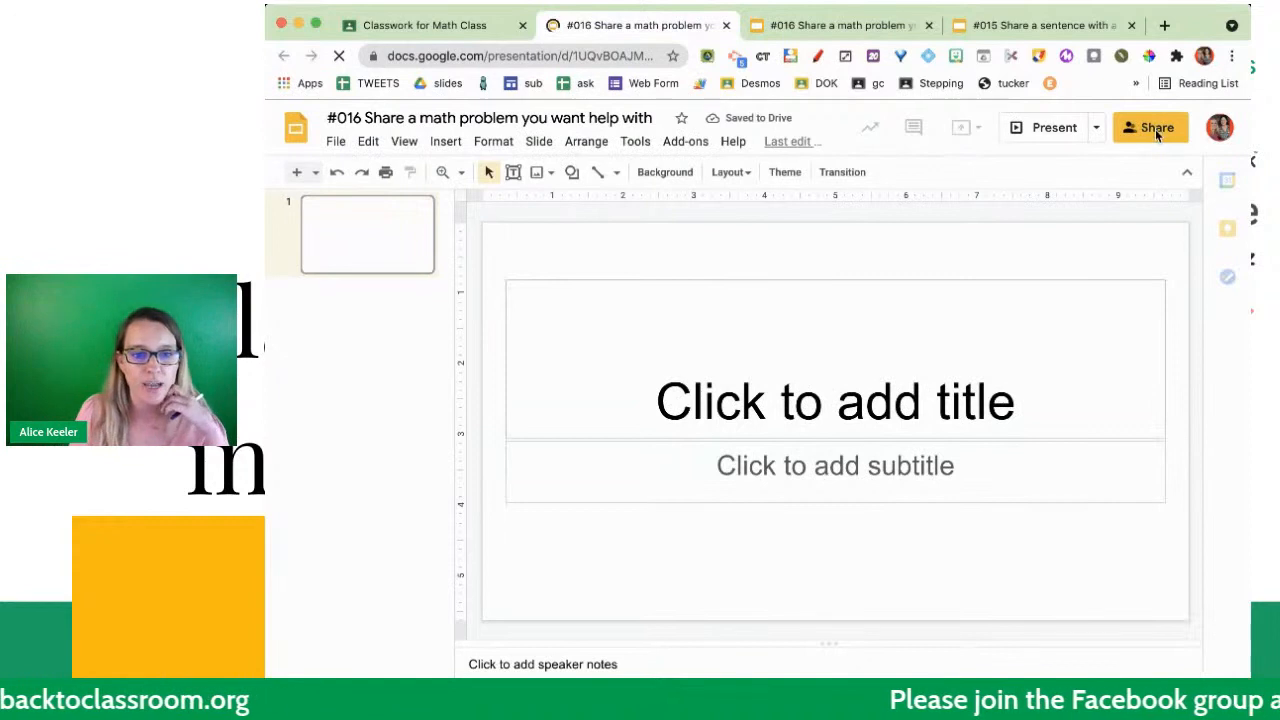
pyautogui.click(1155, 129)
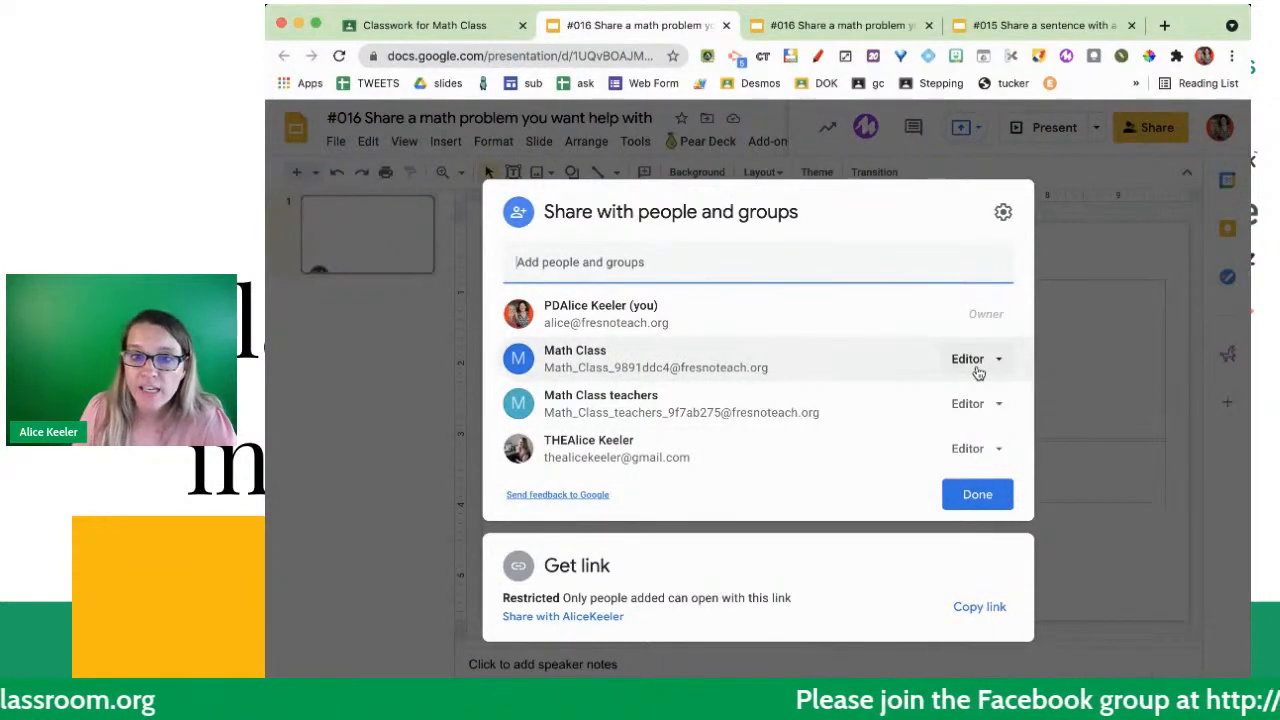
pyautogui.click(976, 366)
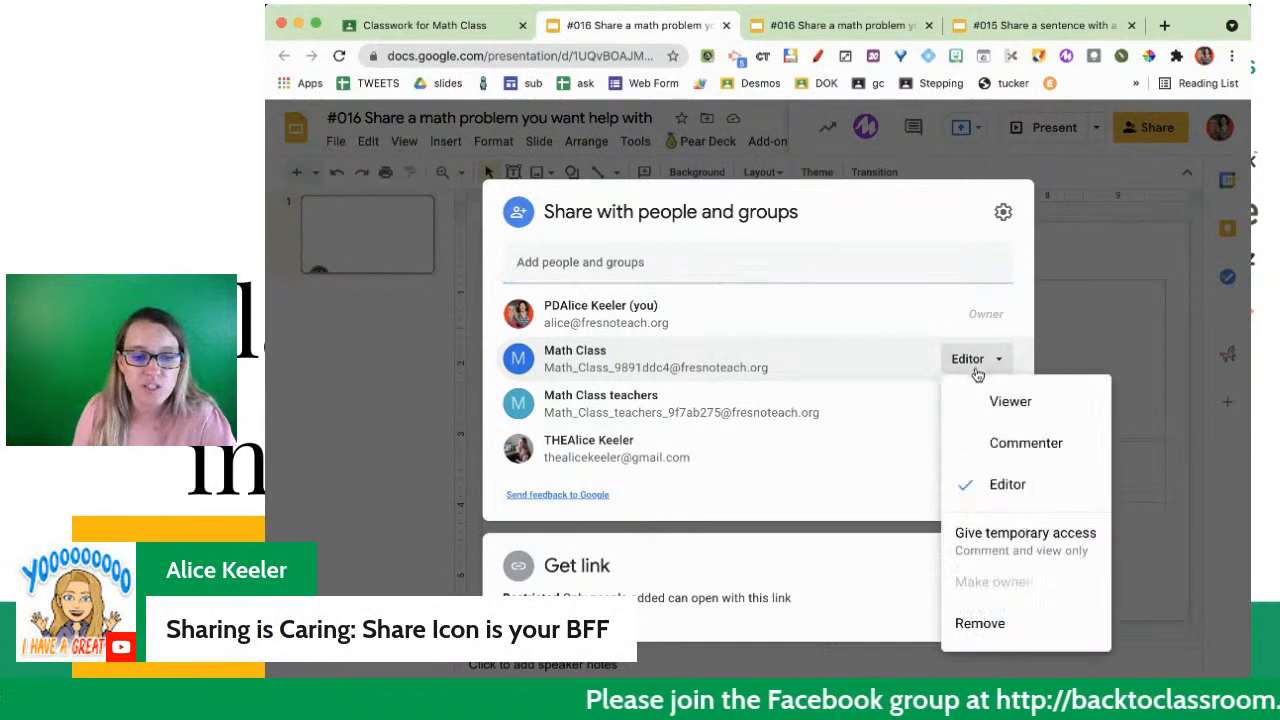
pyautogui.click(989, 457)
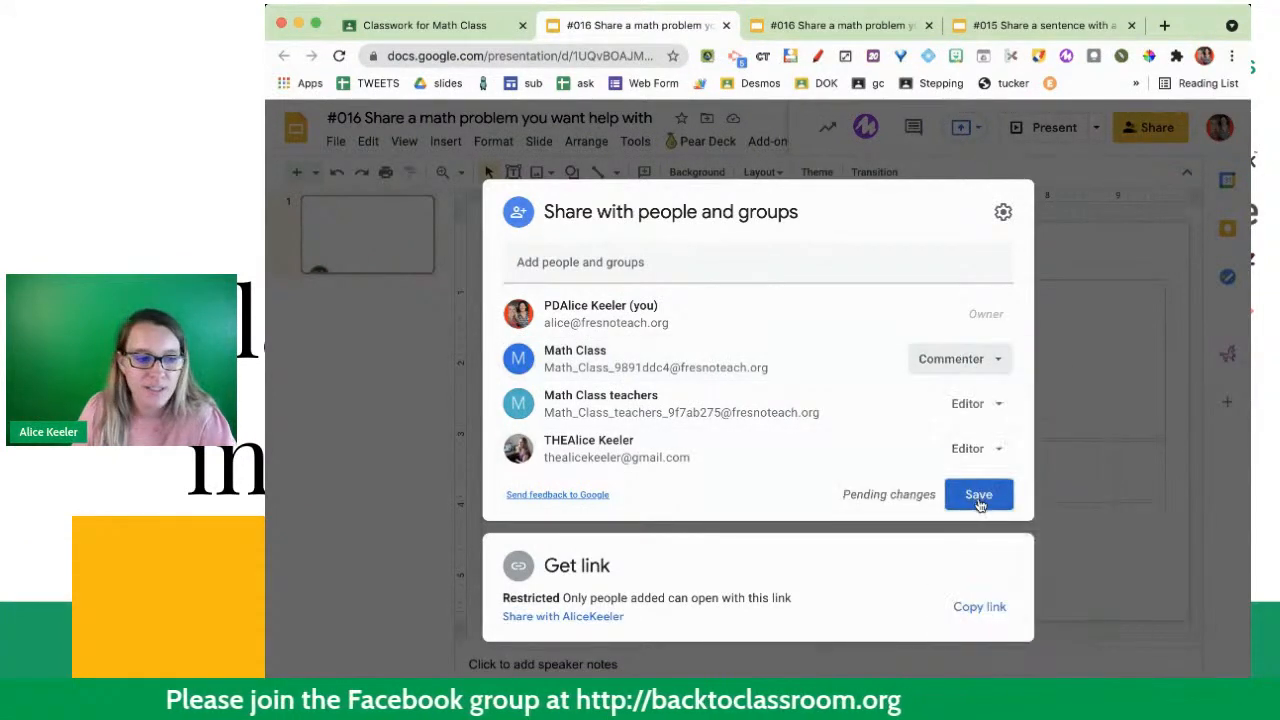
pyautogui.click(978, 495)
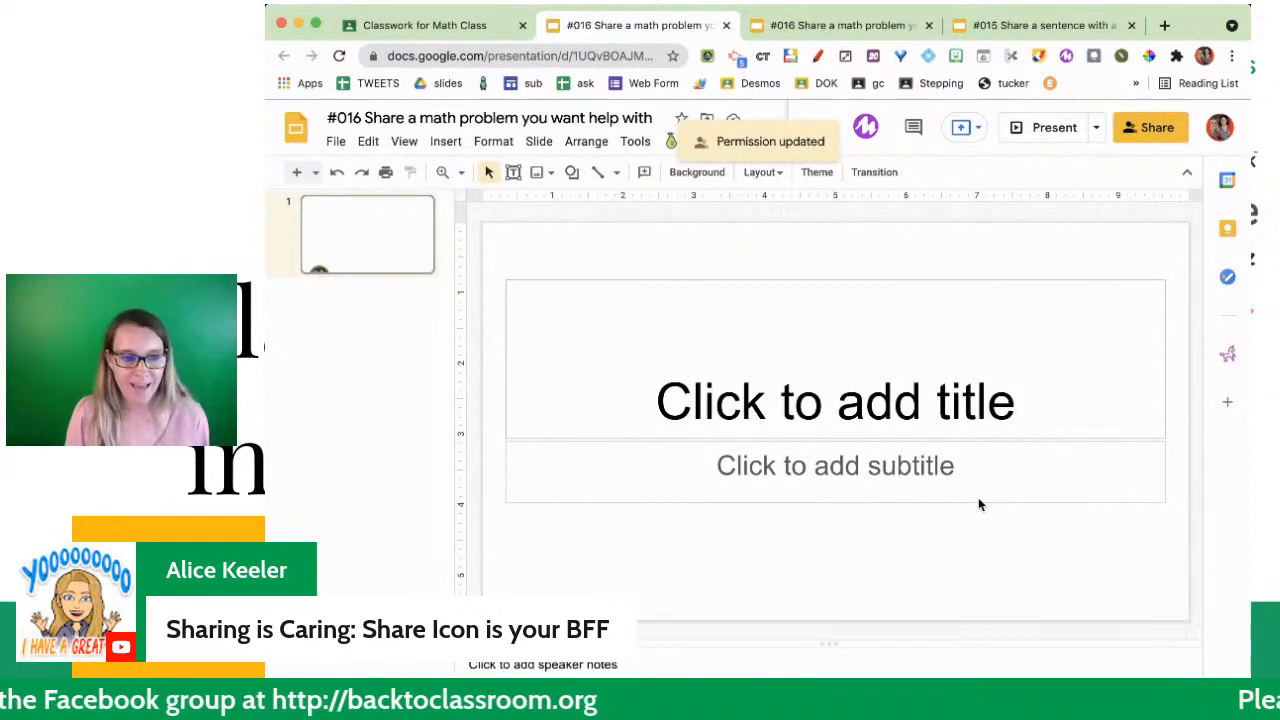
# - Return to the Math Class classwork to review the #016 post, and create a blank Jamboard from jam.new in a new tab
pyautogui.click(463, 27)
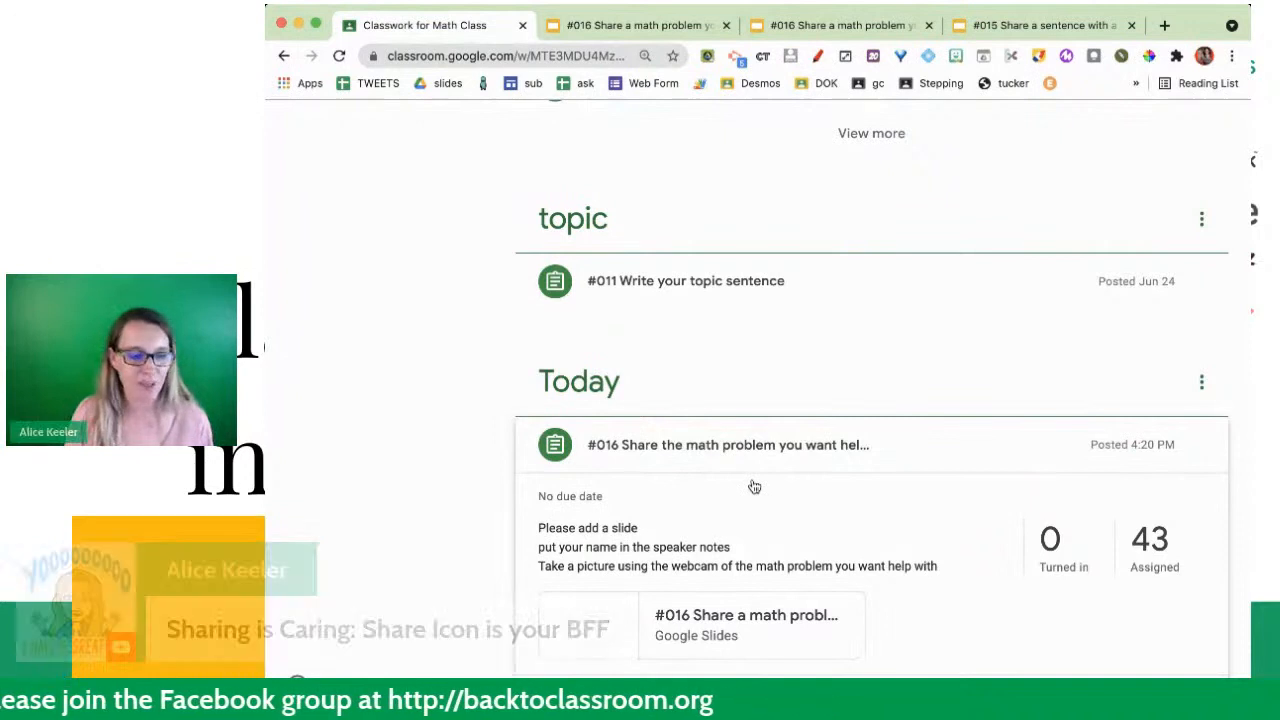
pyautogui.scroll(-3, 754, 487)
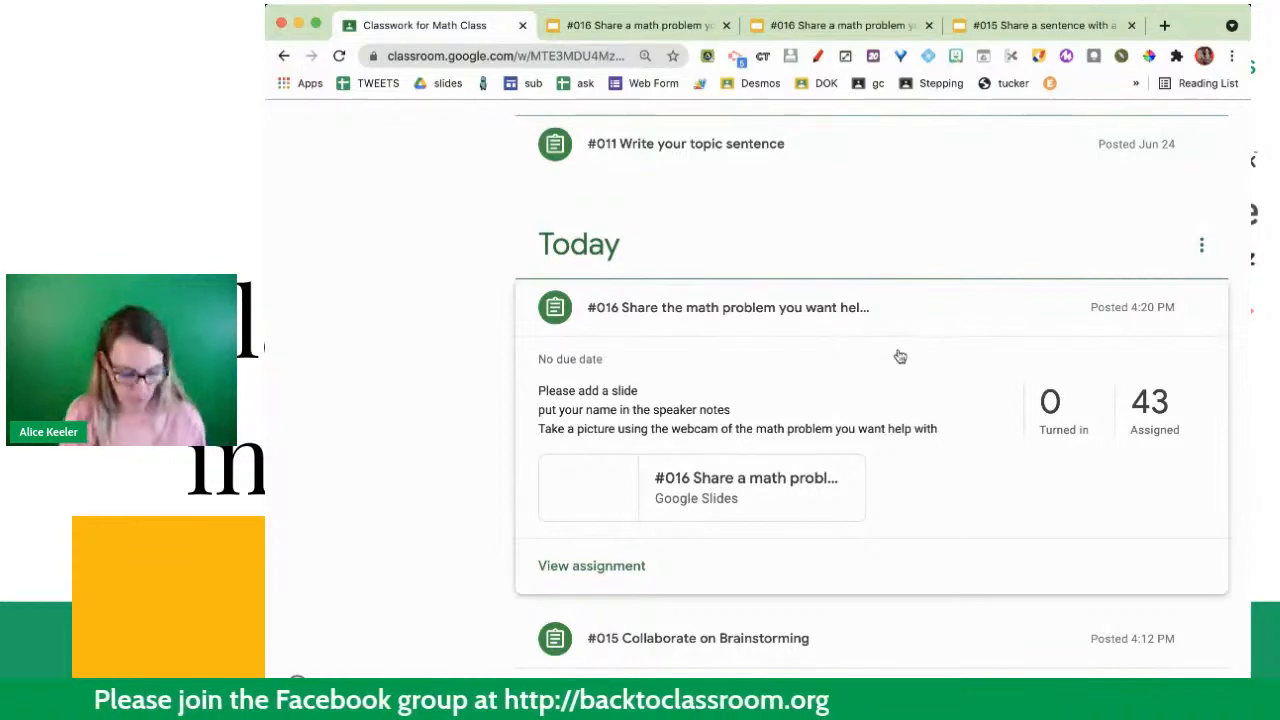
pyautogui.press('super+t')
pyautogui.write('jam.new')
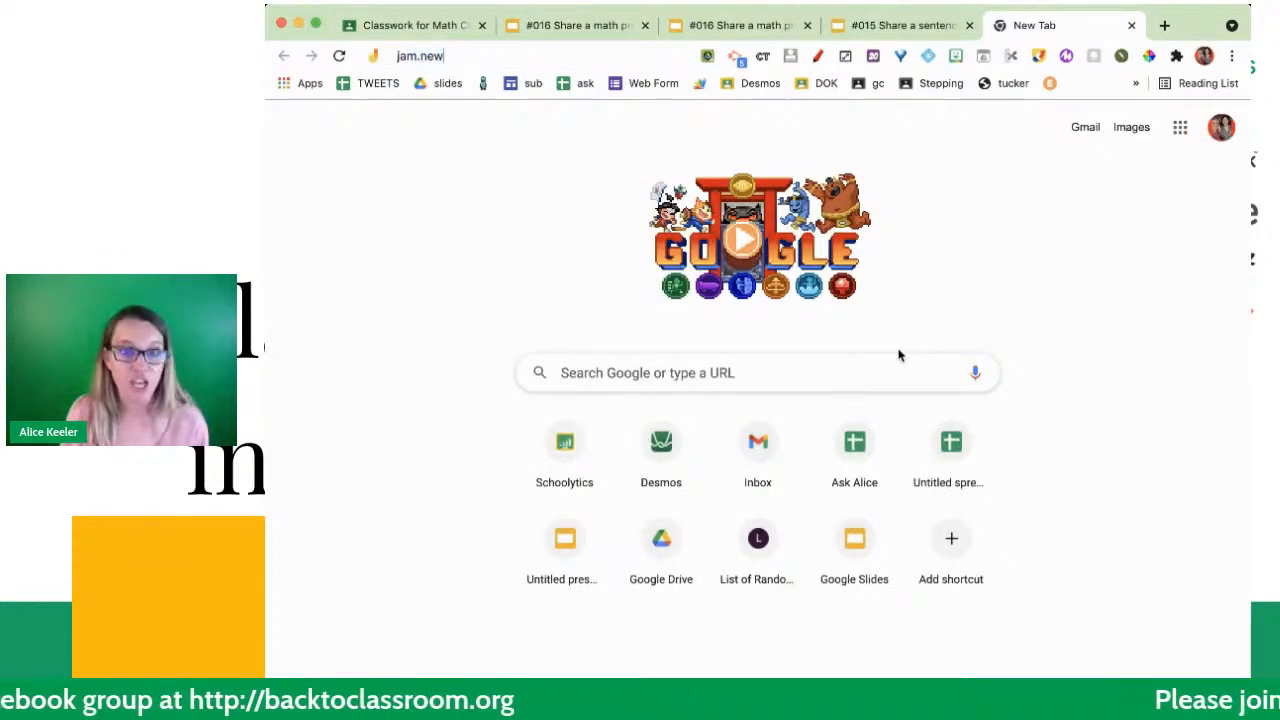
pyautogui.press('Return')
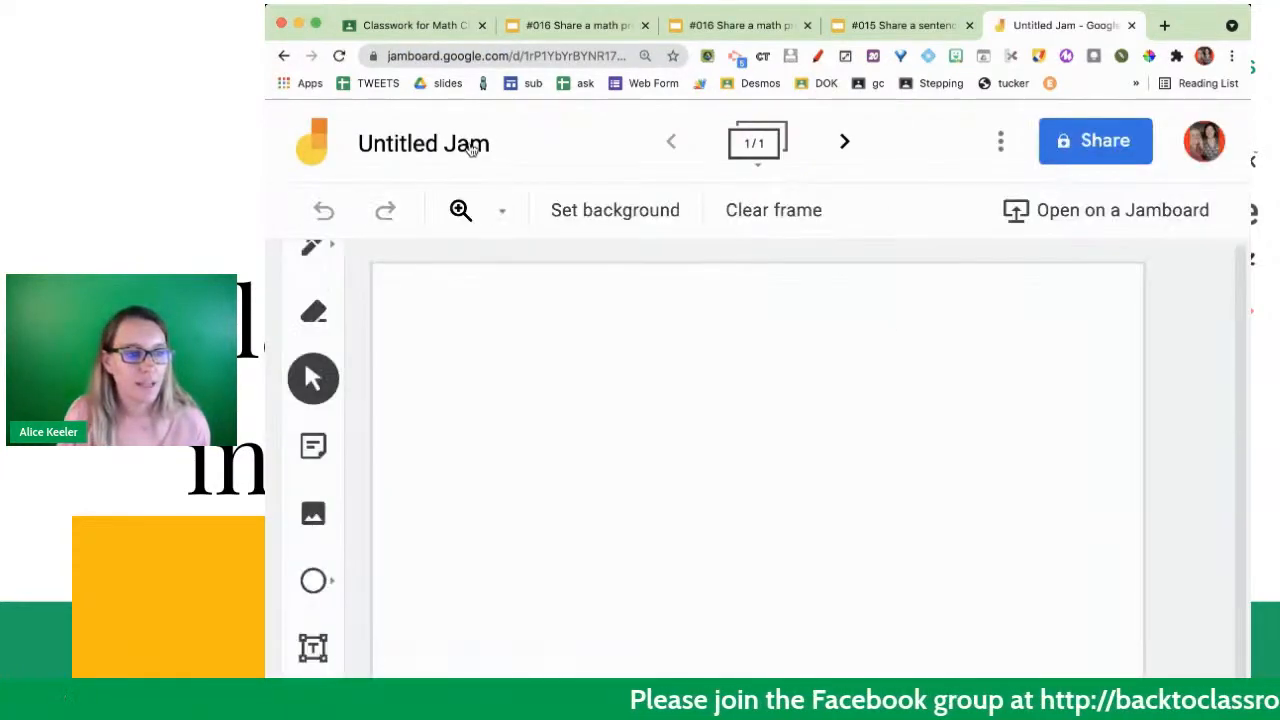
# - Rename the untitled Jam as "#017 Share an idea"
pyautogui.click(469, 142)
pyautogui.write('#0')
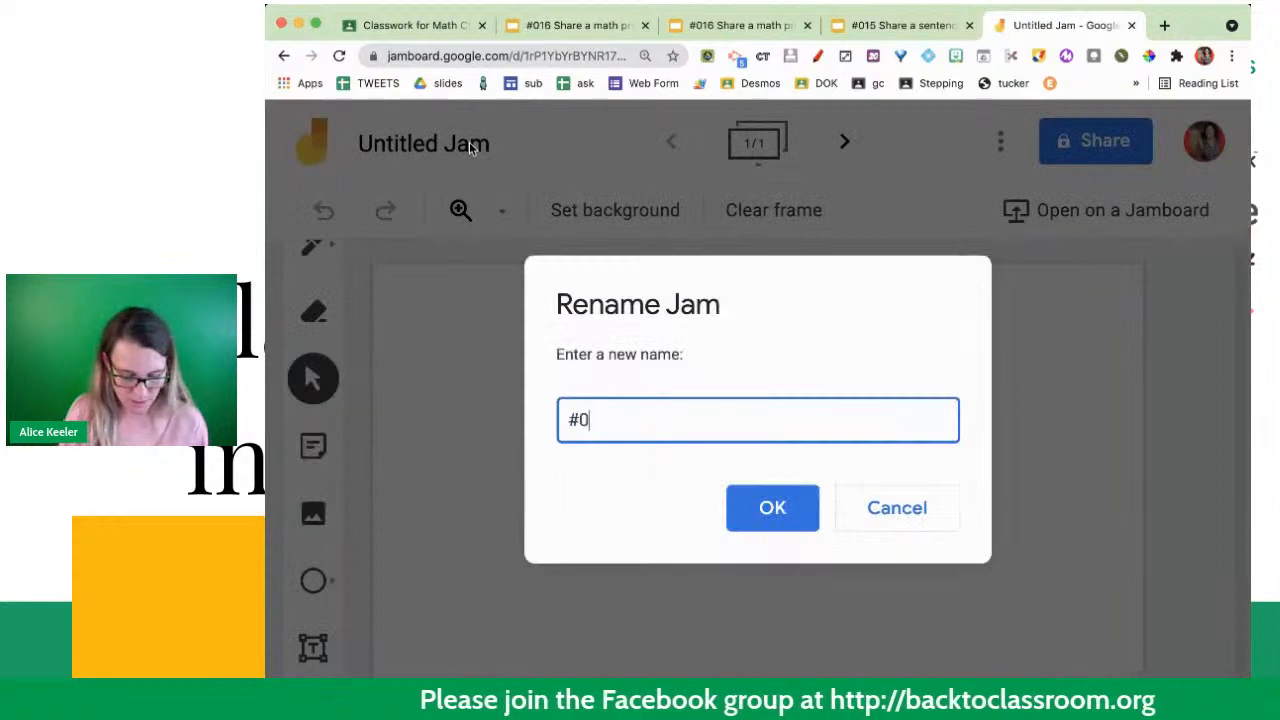
pyautogui.write('17')
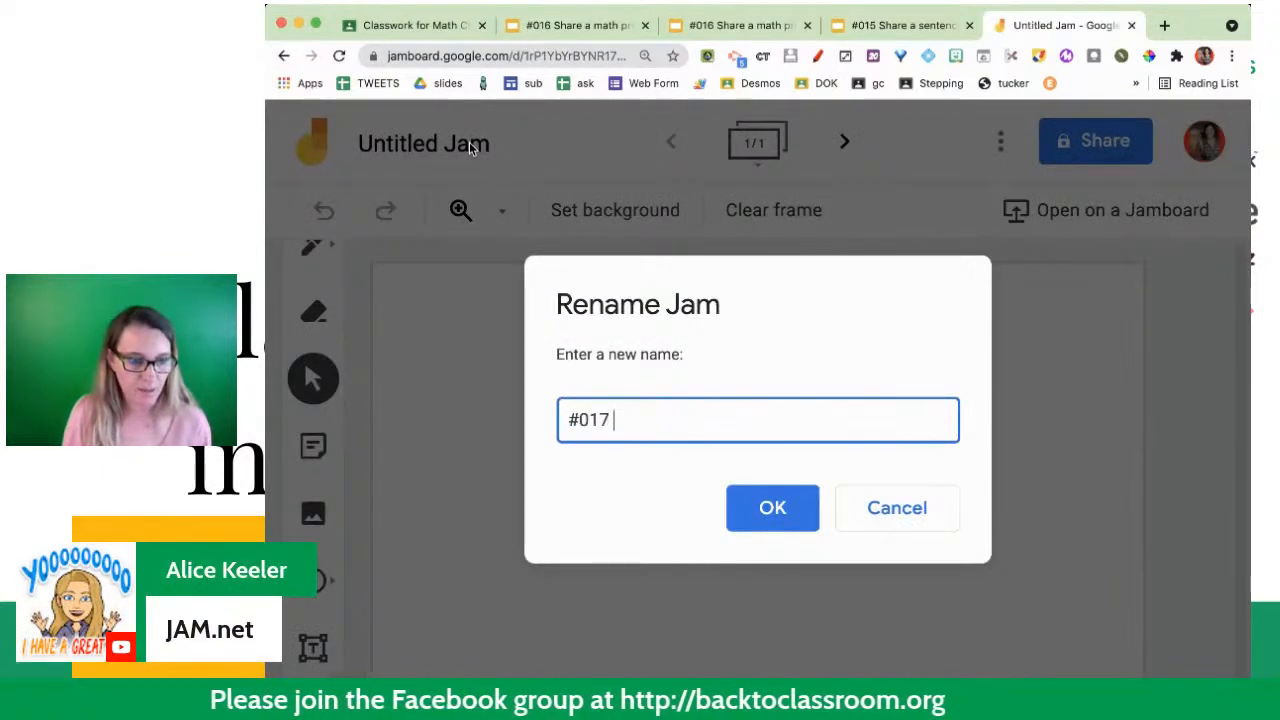
pyautogui.write(' Share an id')
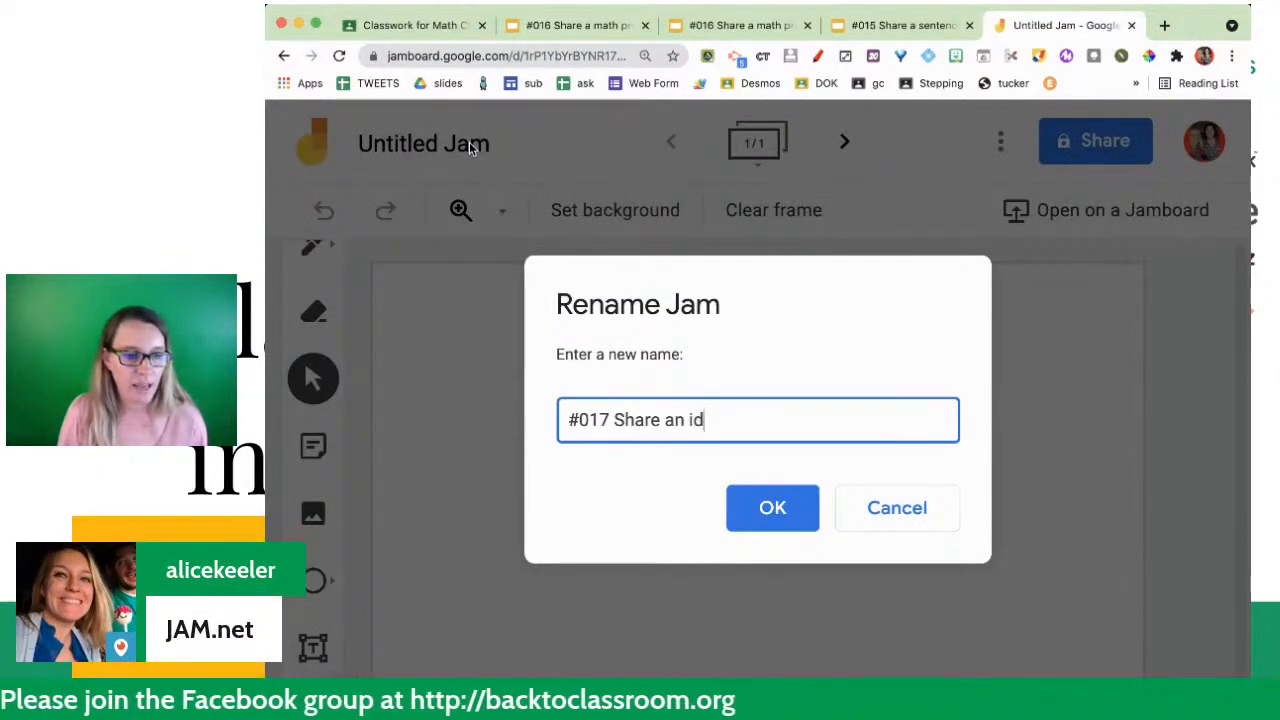
pyautogui.write('ea')
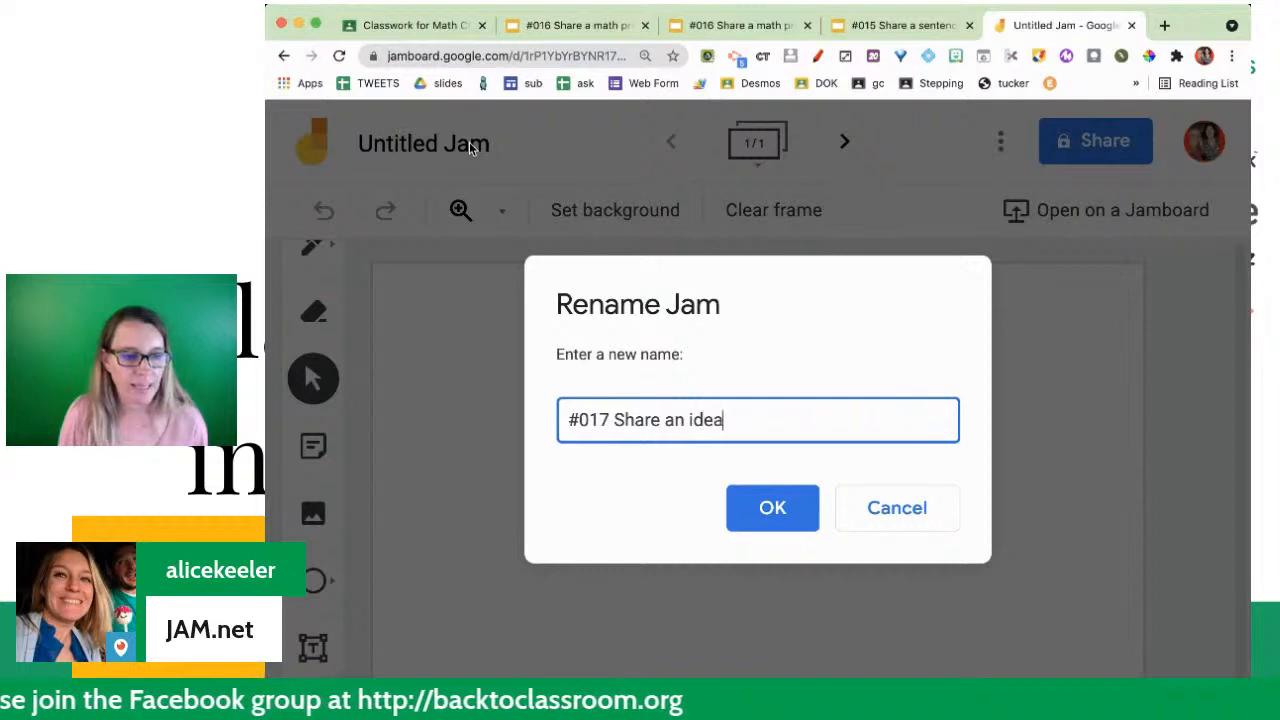
pyautogui.click(760, 512)
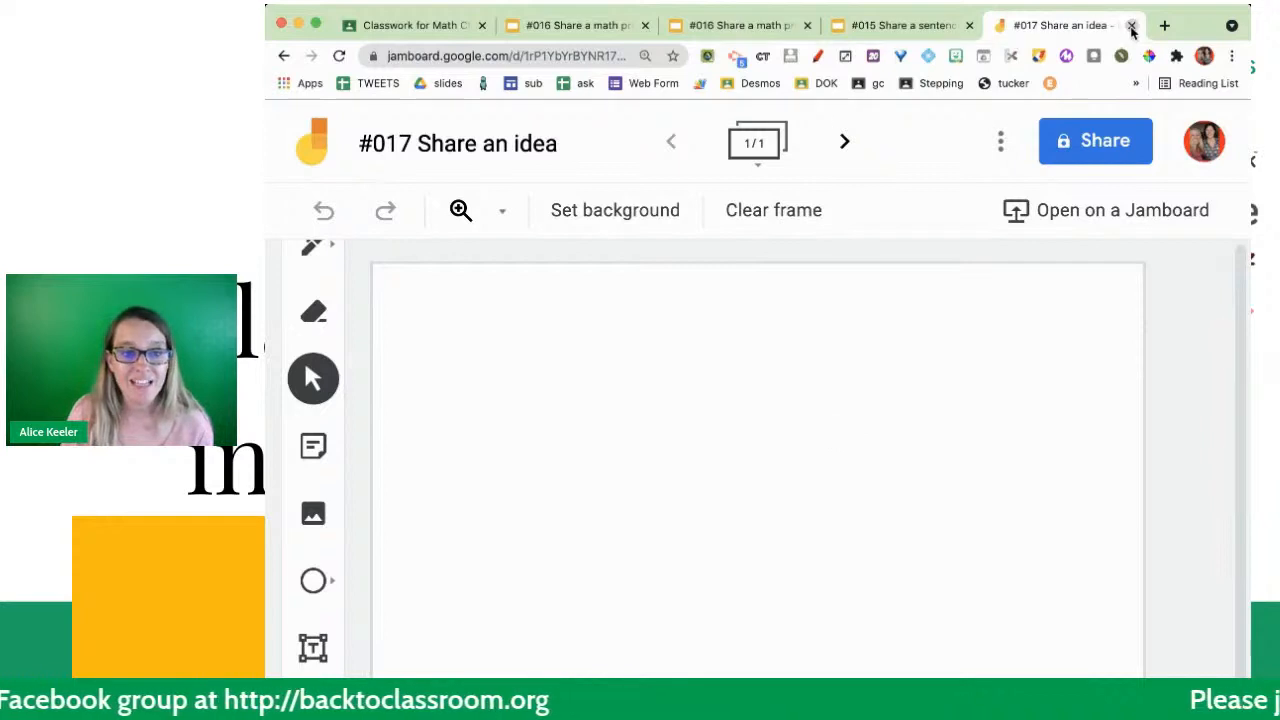
# - Close the Jamboard tab and start a new Math Class assignment titled "#017 Share an idea"
pyautogui.click(1131, 25)
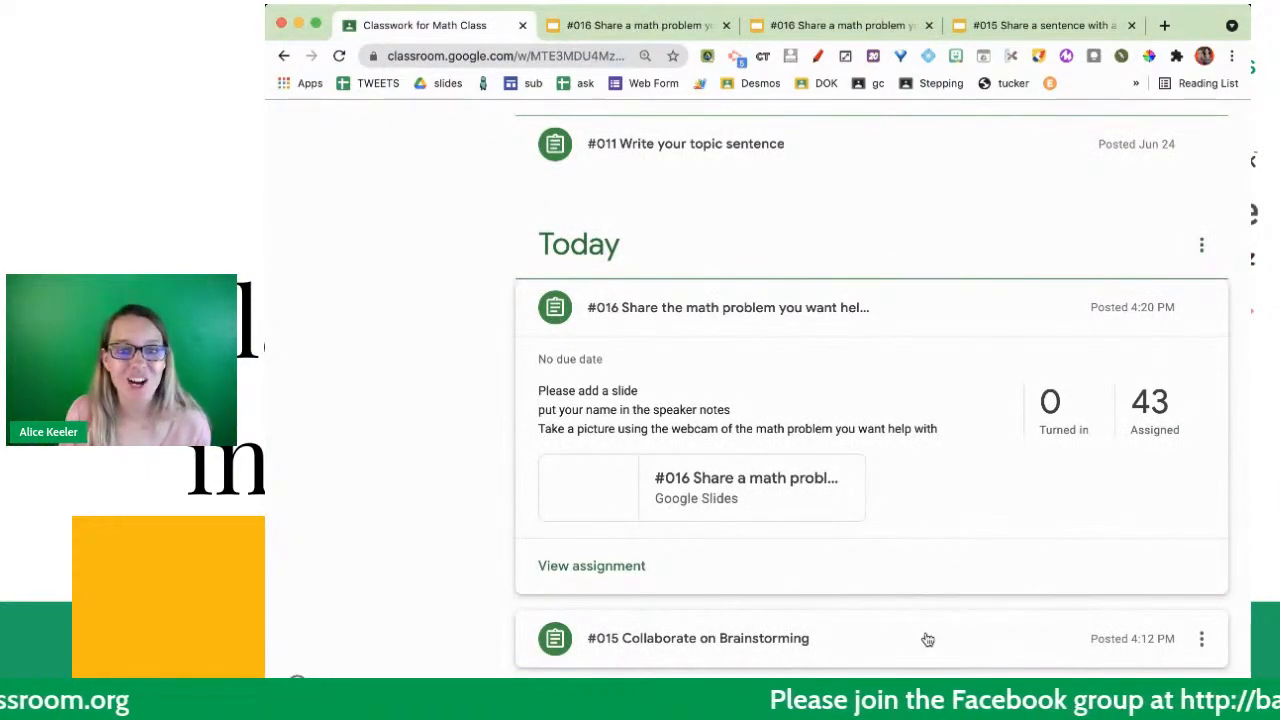
pyautogui.scroll(10, 926, 640)
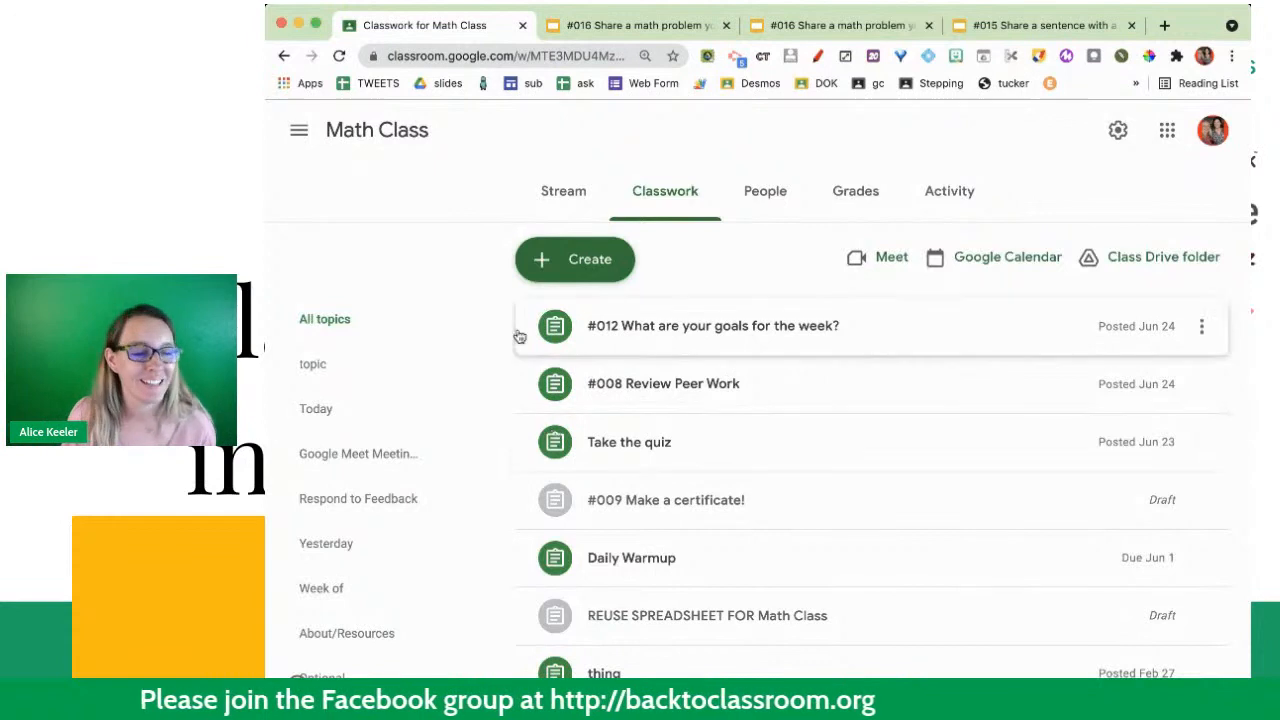
pyautogui.click(620, 262)
pyautogui.click(620, 322)
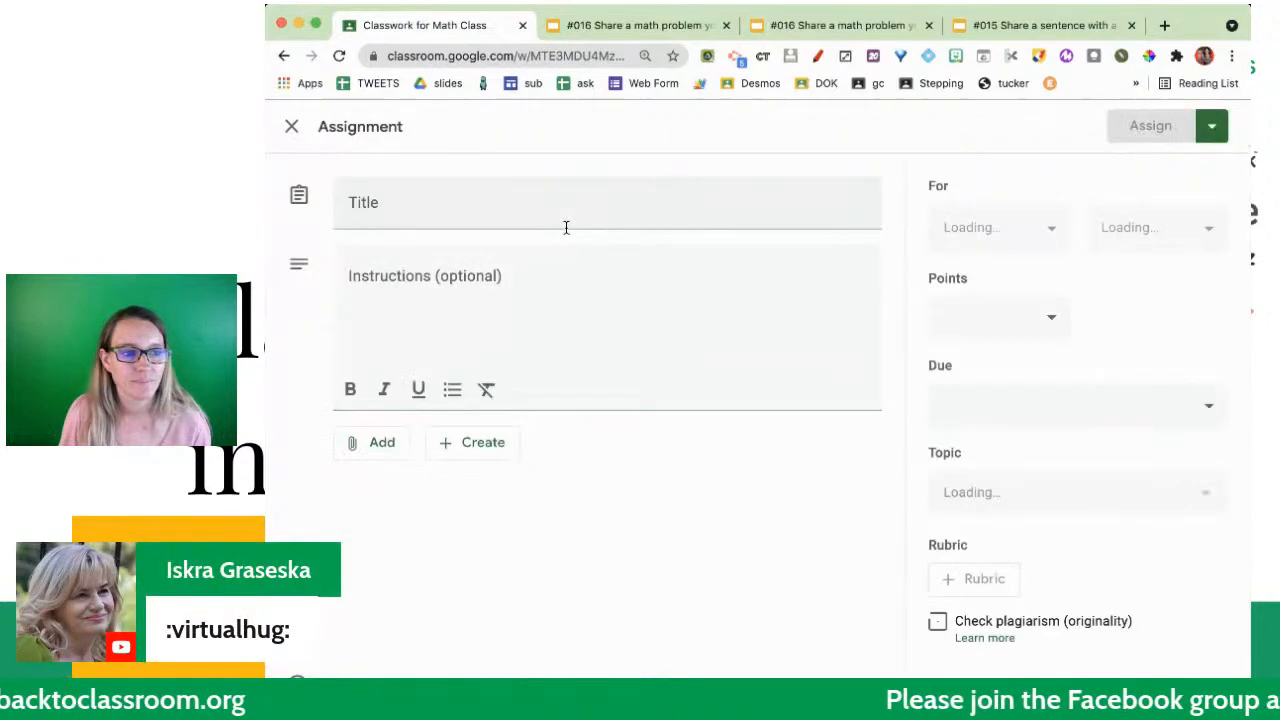
pyautogui.write('#01')
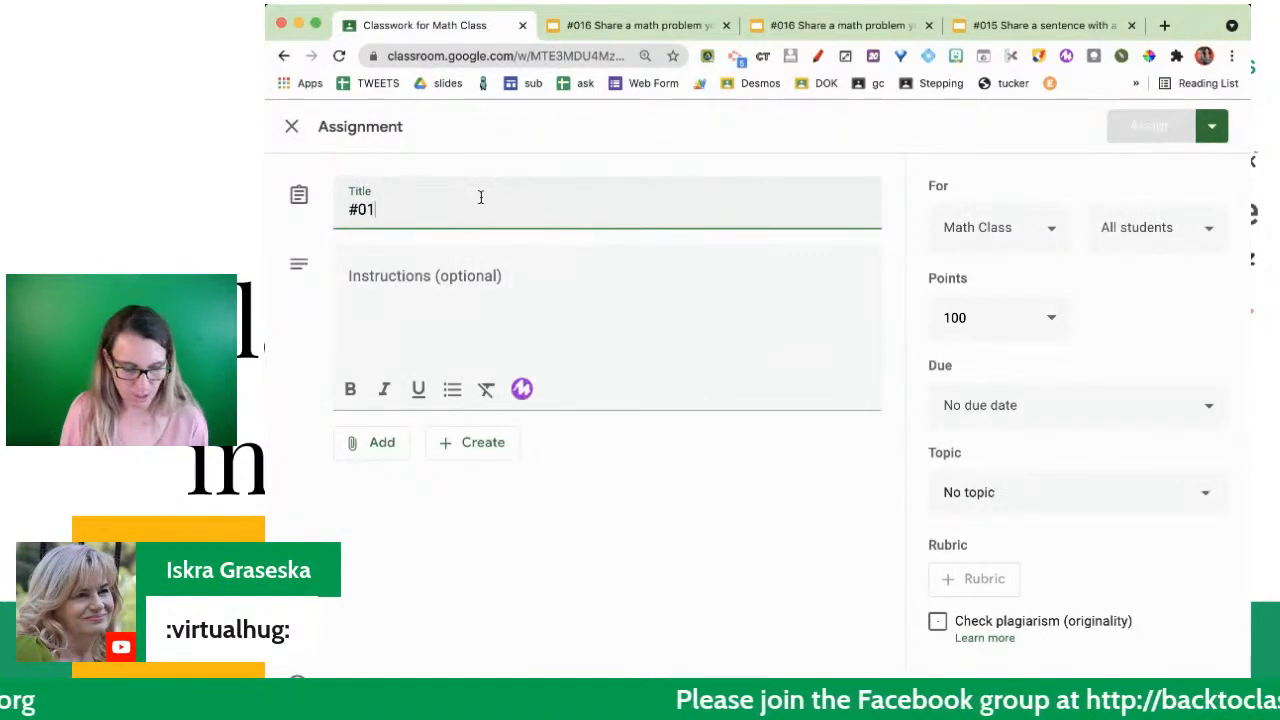
pyautogui.write('7 Share an idea')
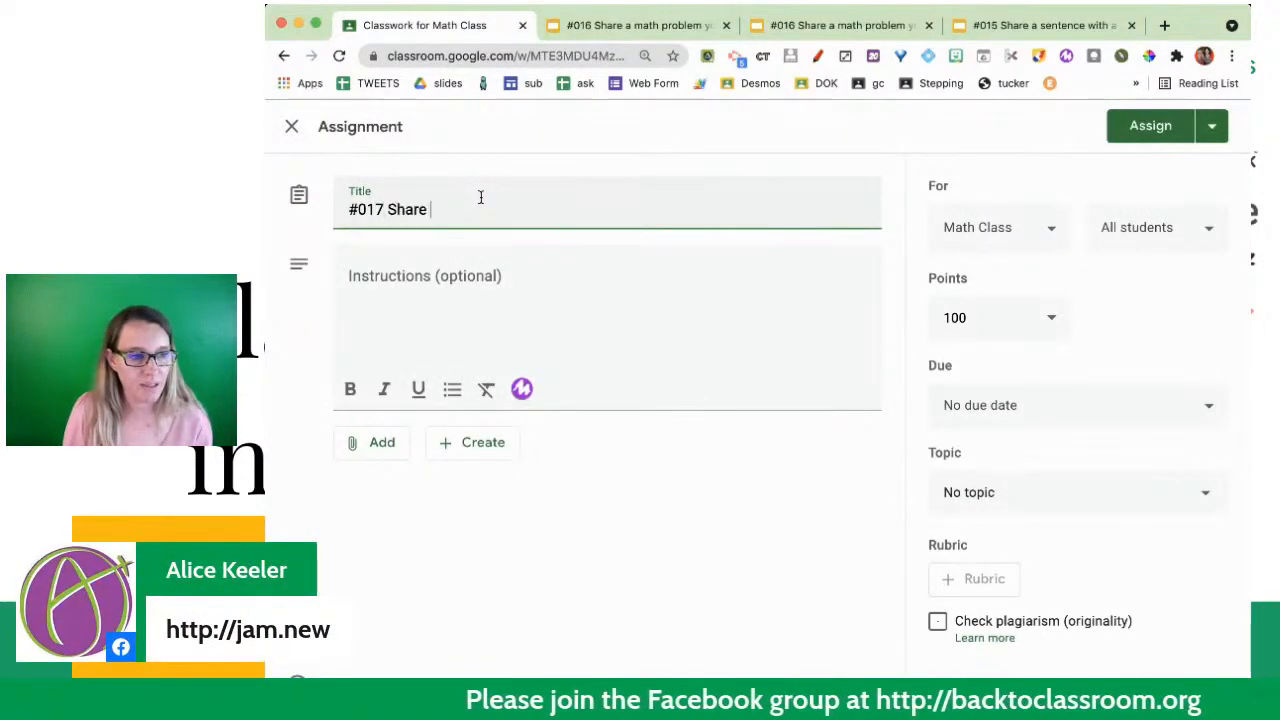
# - Enter "Add a sticky note to the Jam" as the assignment's instructions
pyautogui.press('Tab')
pyautogui.write('Add a ')
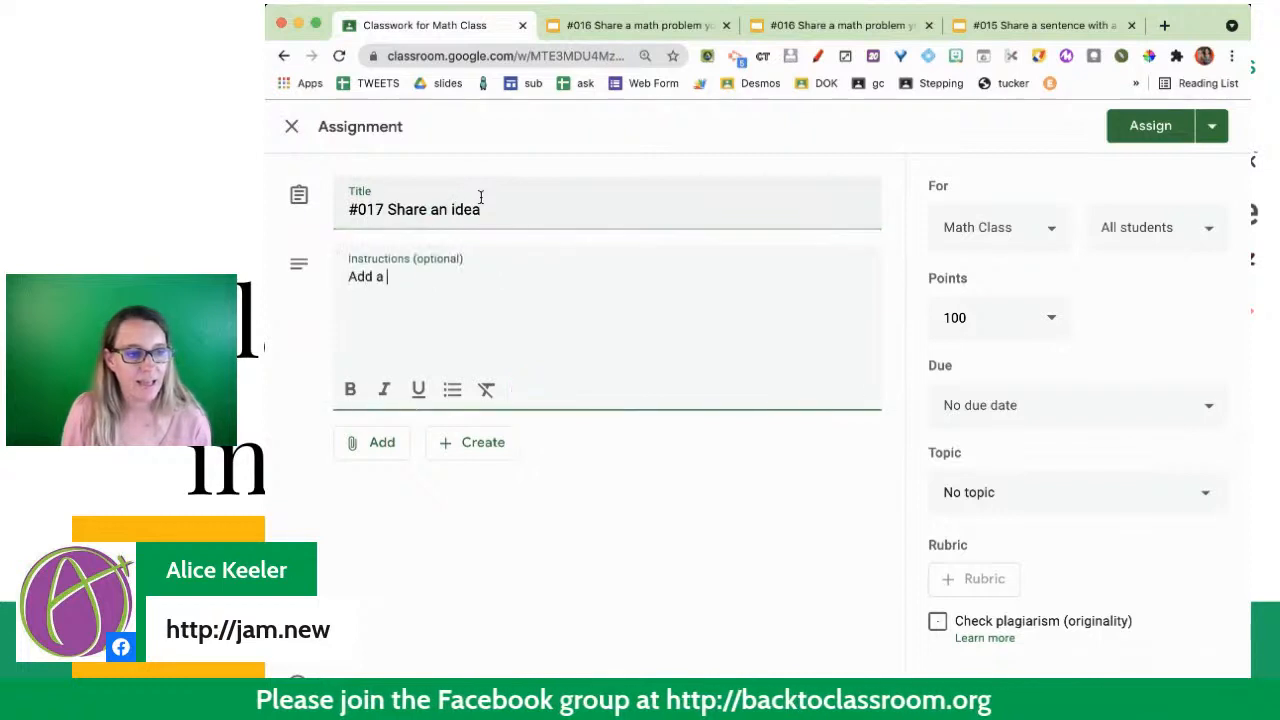
pyautogui.write('sticky note to the Jam')
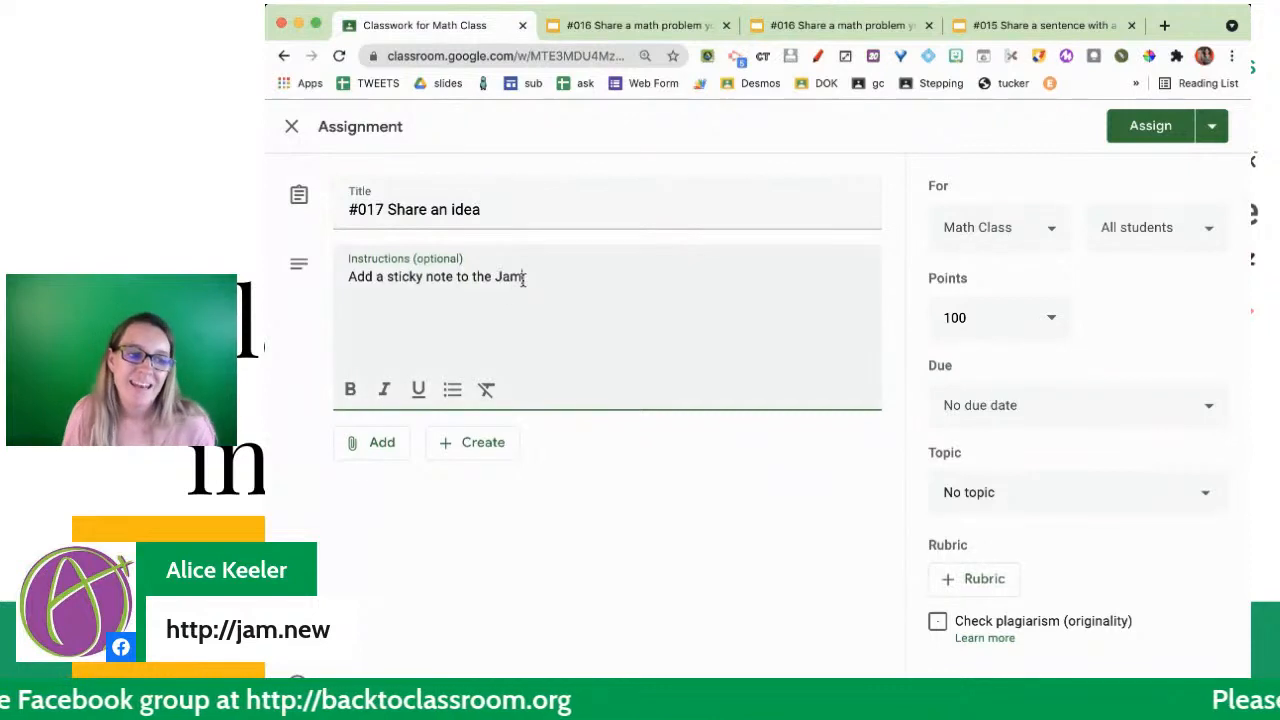
# - Browse Google Drive for a file to attach to the assignment, filtering the files by type to Jams
pyautogui.click(492, 438)
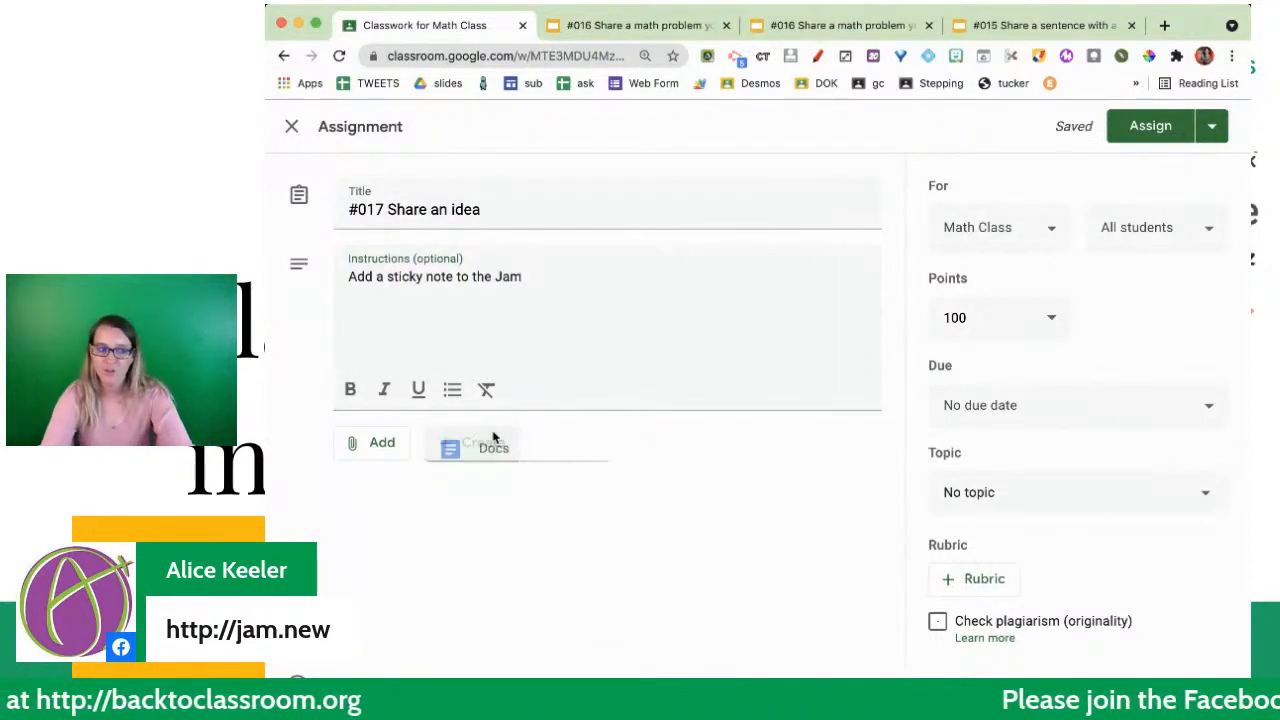
pyautogui.click(493, 438)
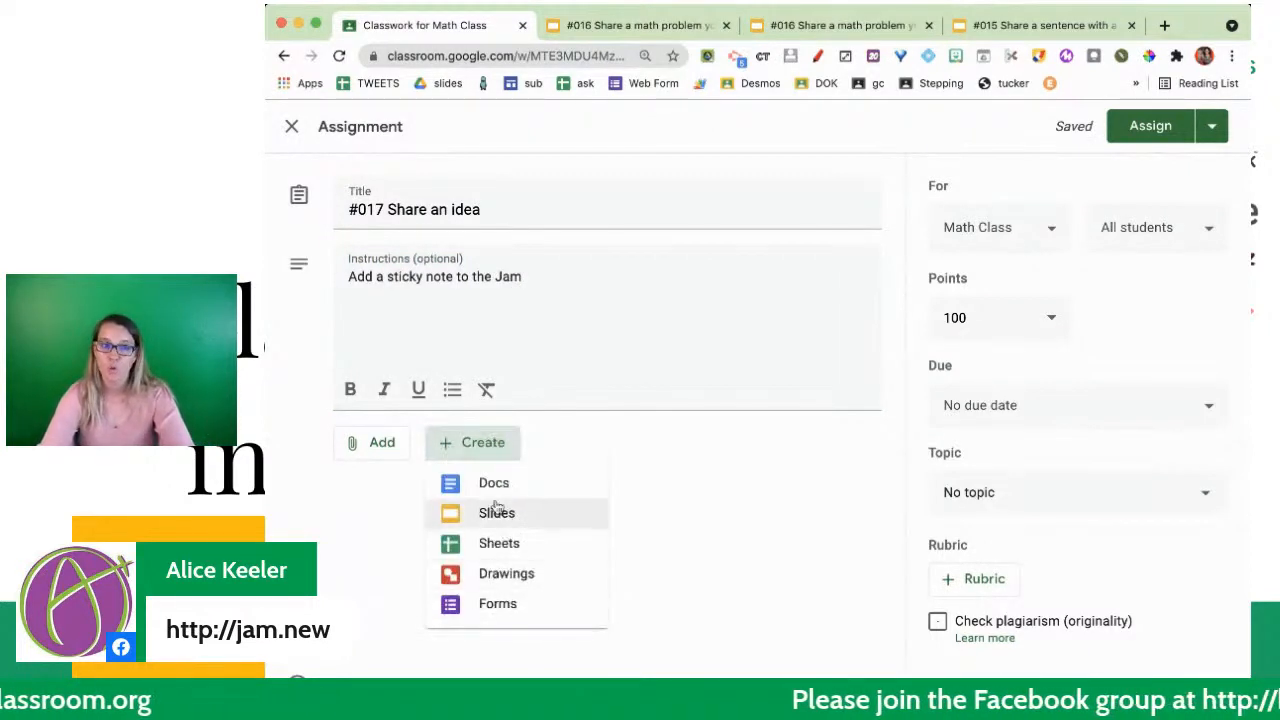
pyautogui.click(400, 452)
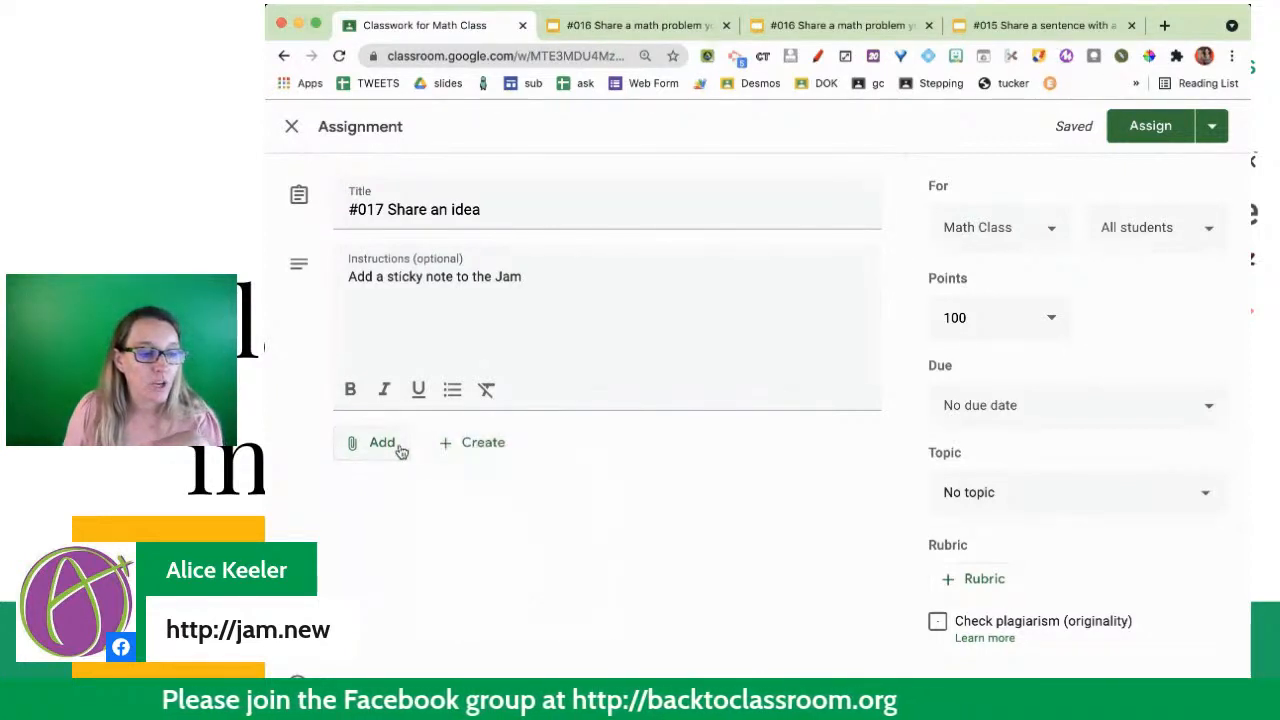
pyautogui.click(400, 452)
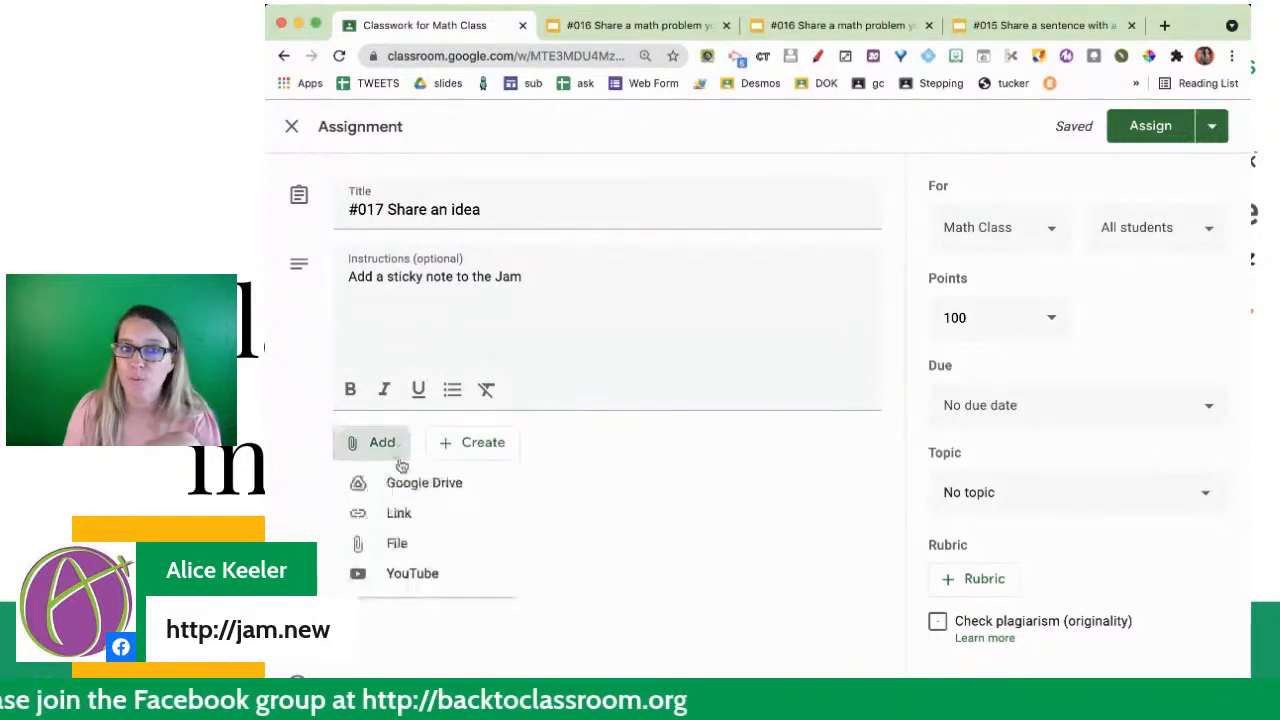
pyautogui.click(400, 484)
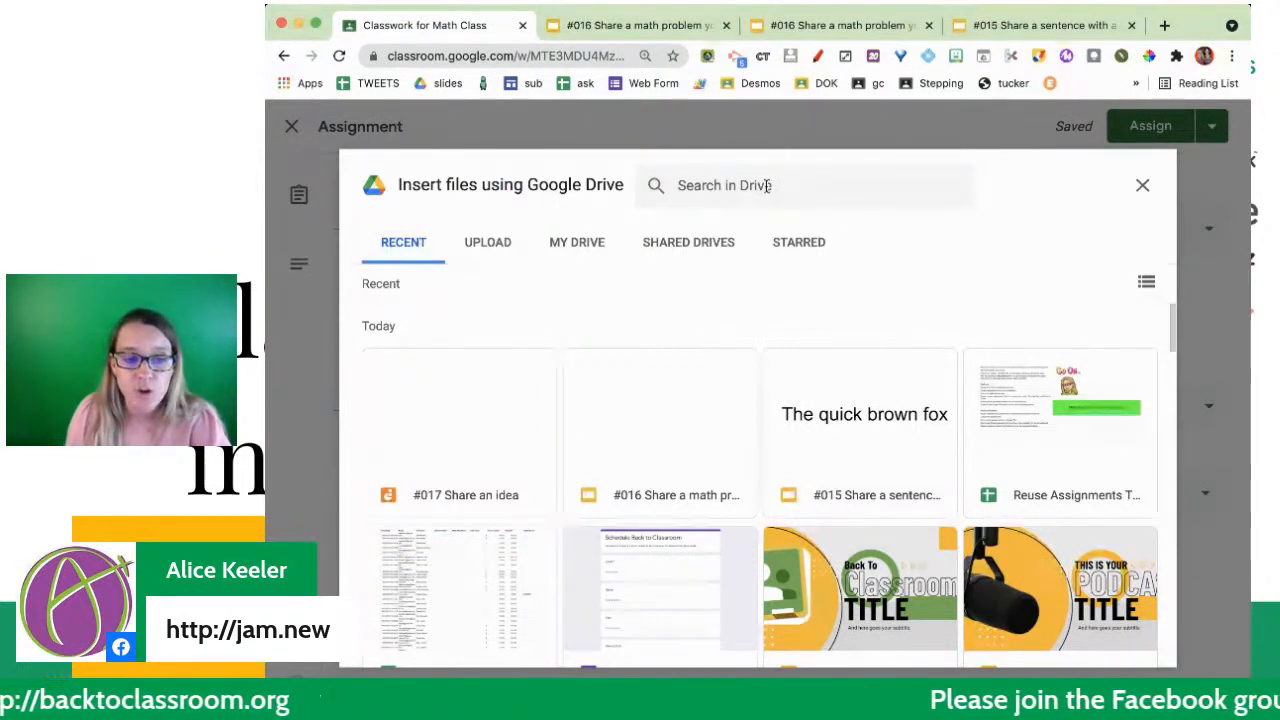
pyautogui.click(953, 190)
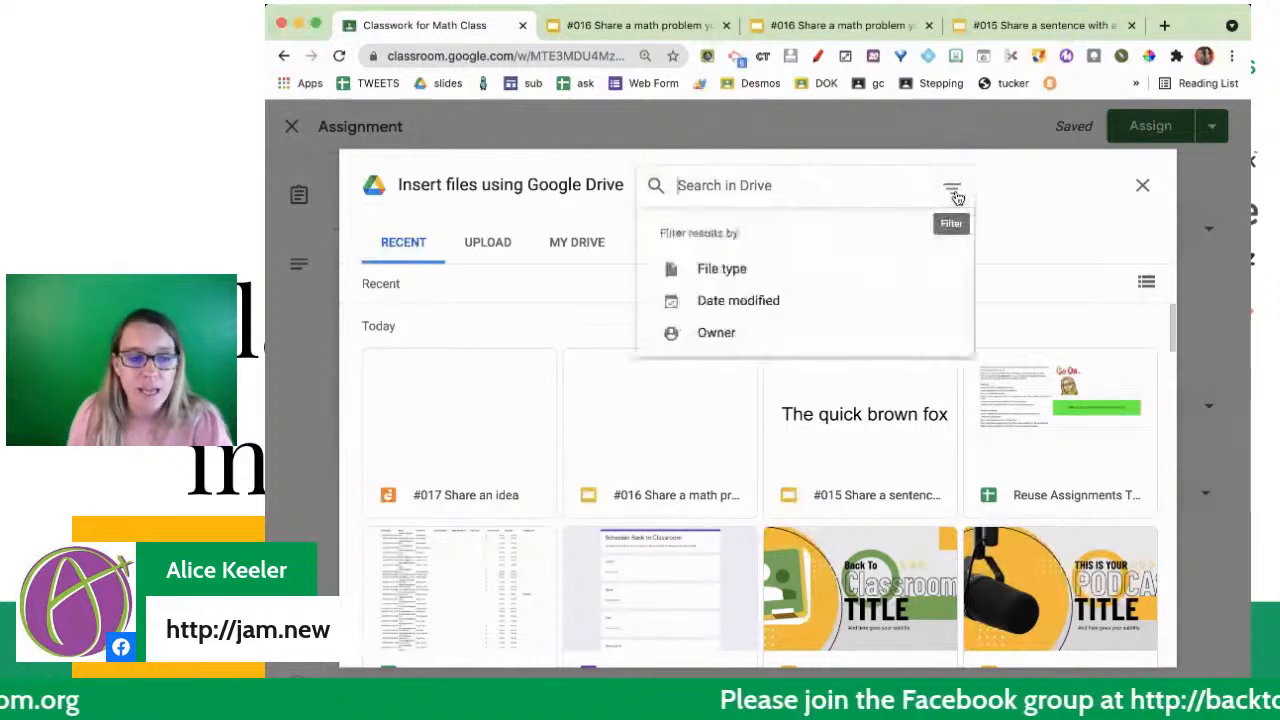
pyautogui.click(727, 272)
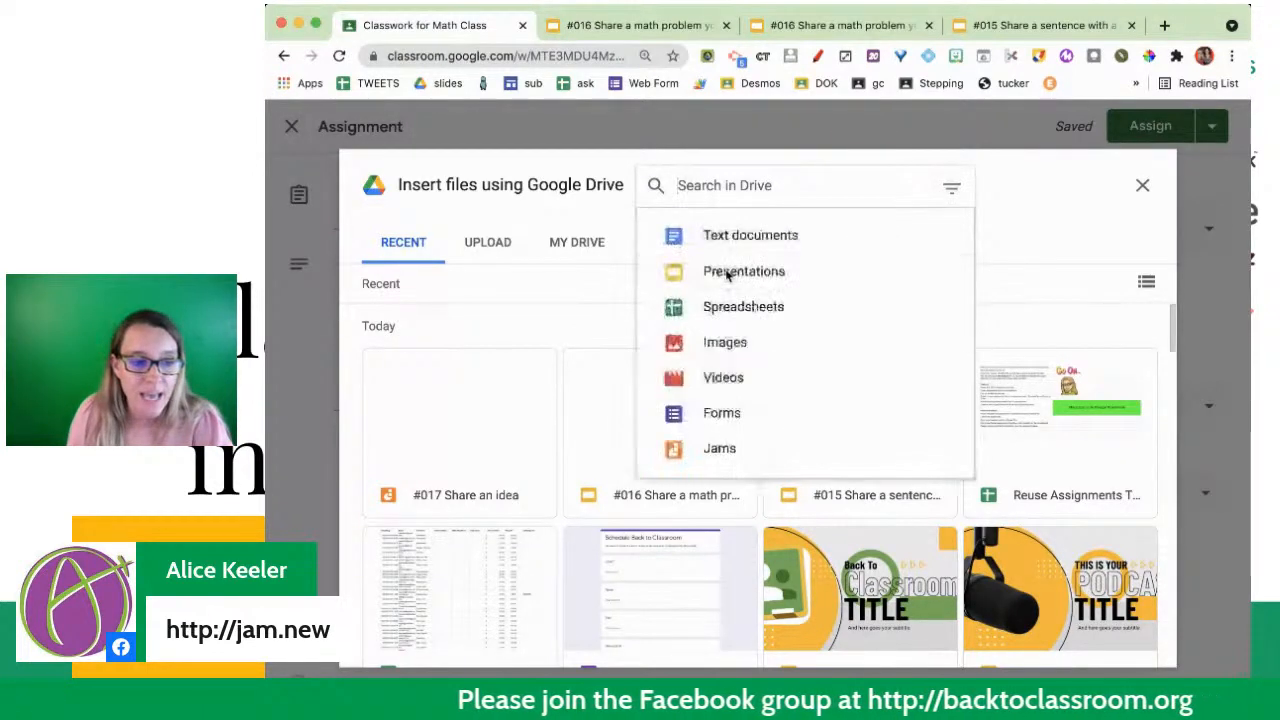
pyautogui.click(720, 449)
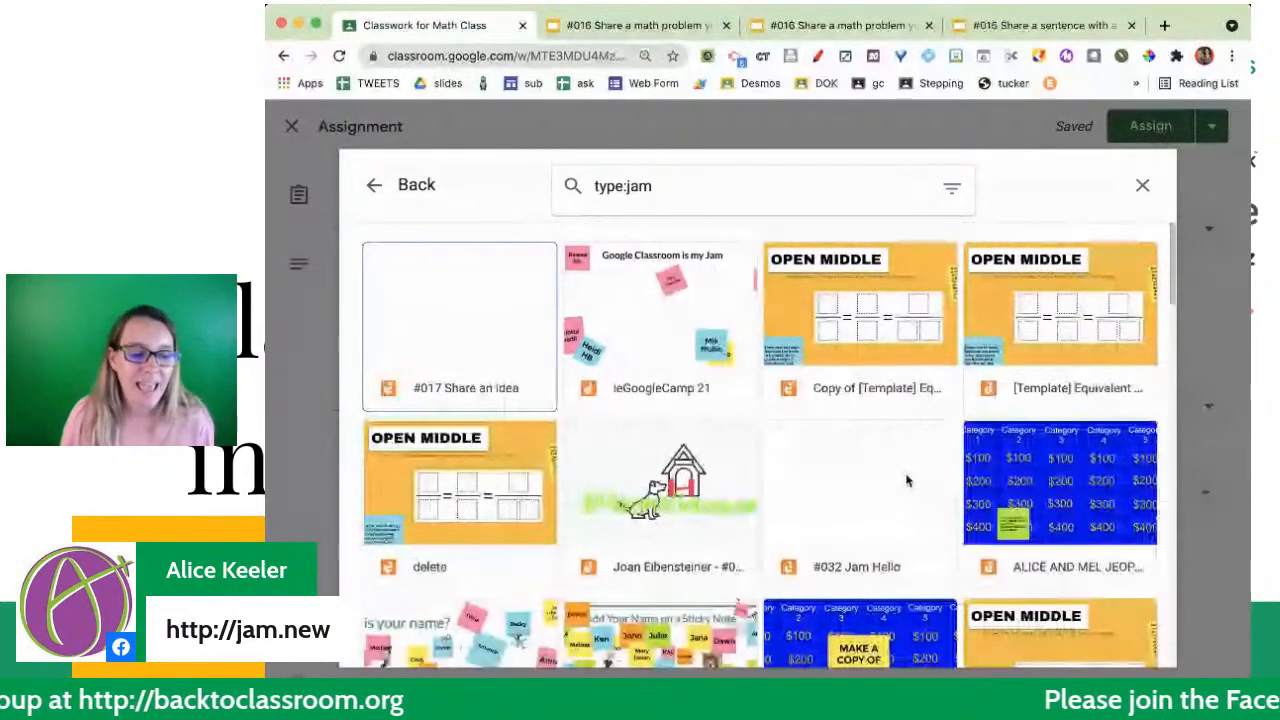
# - Attach the "#017 Share an idea" Jam to the assignment and set it to "Students can edit file"
pyautogui.scroll(-1, 907, 481)
pyautogui.scroll(-2, 907, 481)
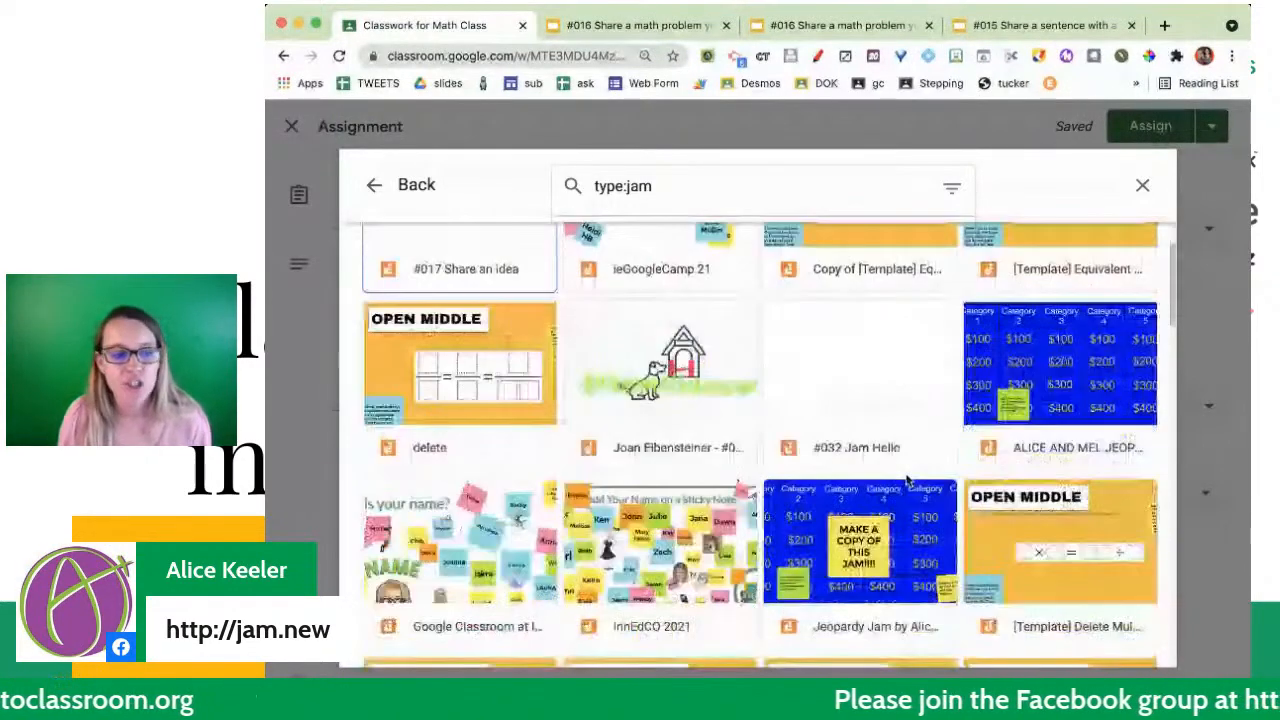
pyautogui.scroll(-3, 907, 481)
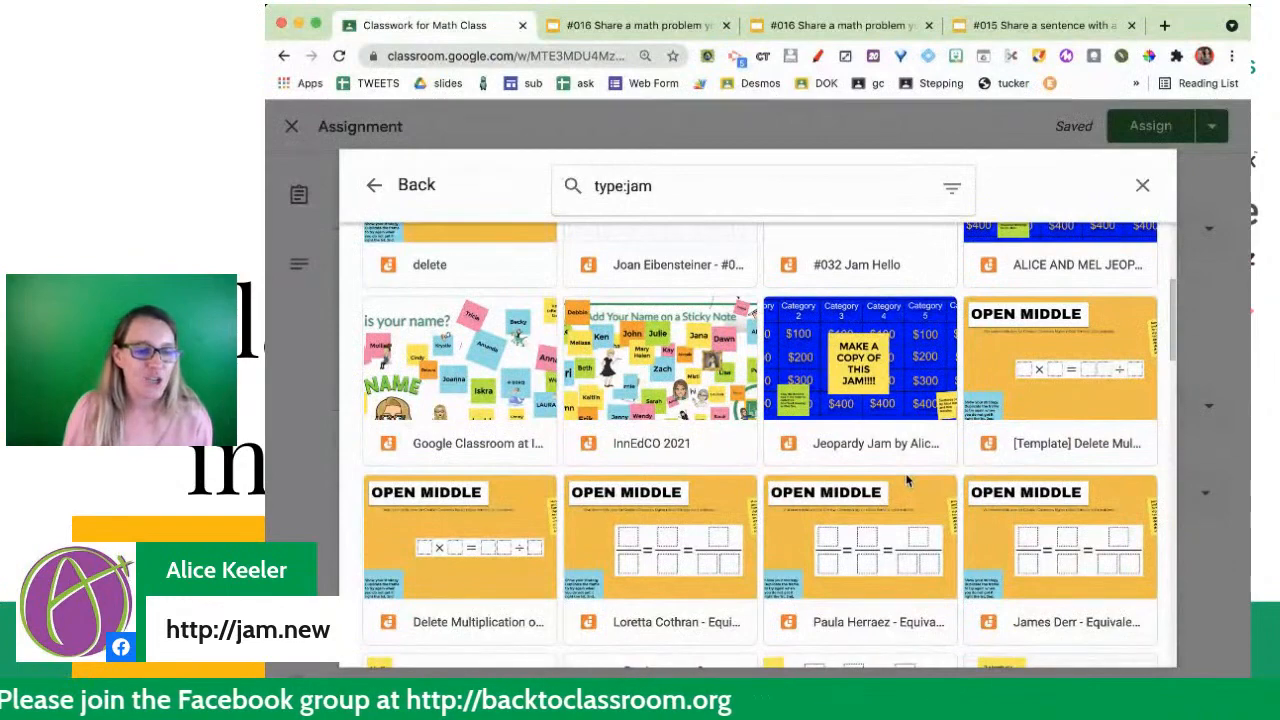
pyautogui.scroll(5, 907, 481)
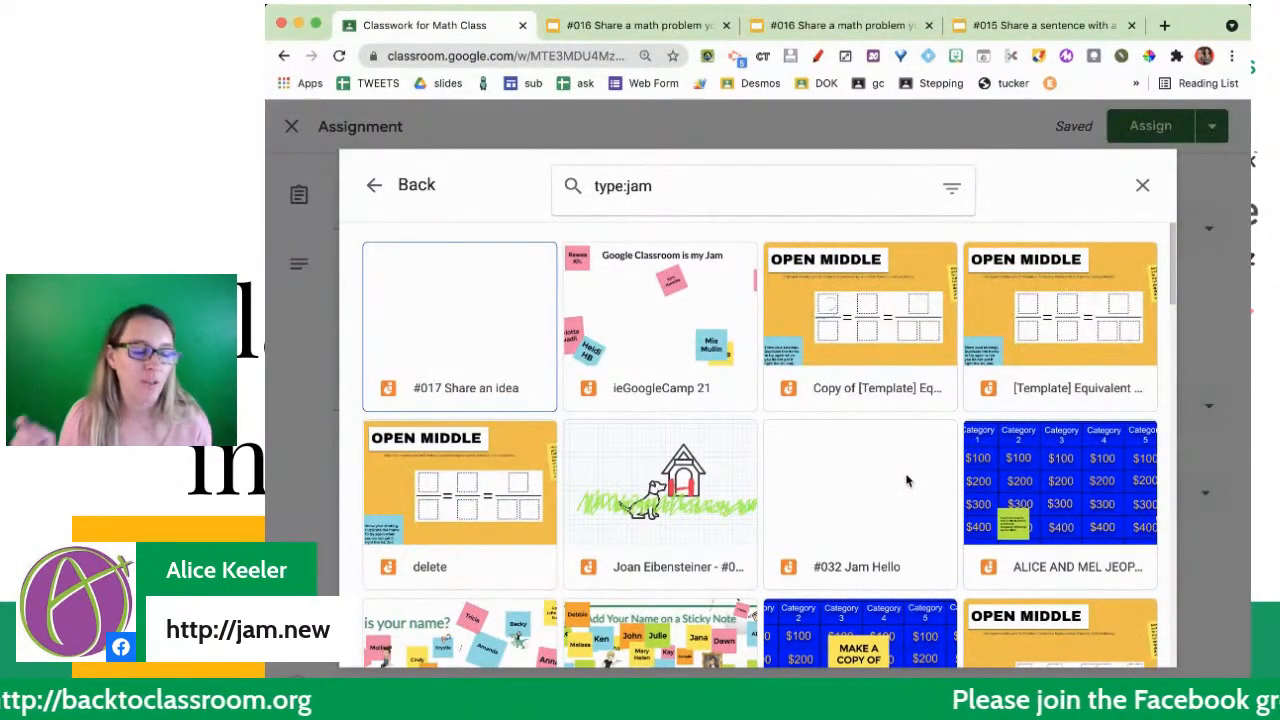
pyautogui.click(526, 349)
pyautogui.click(507, 343)
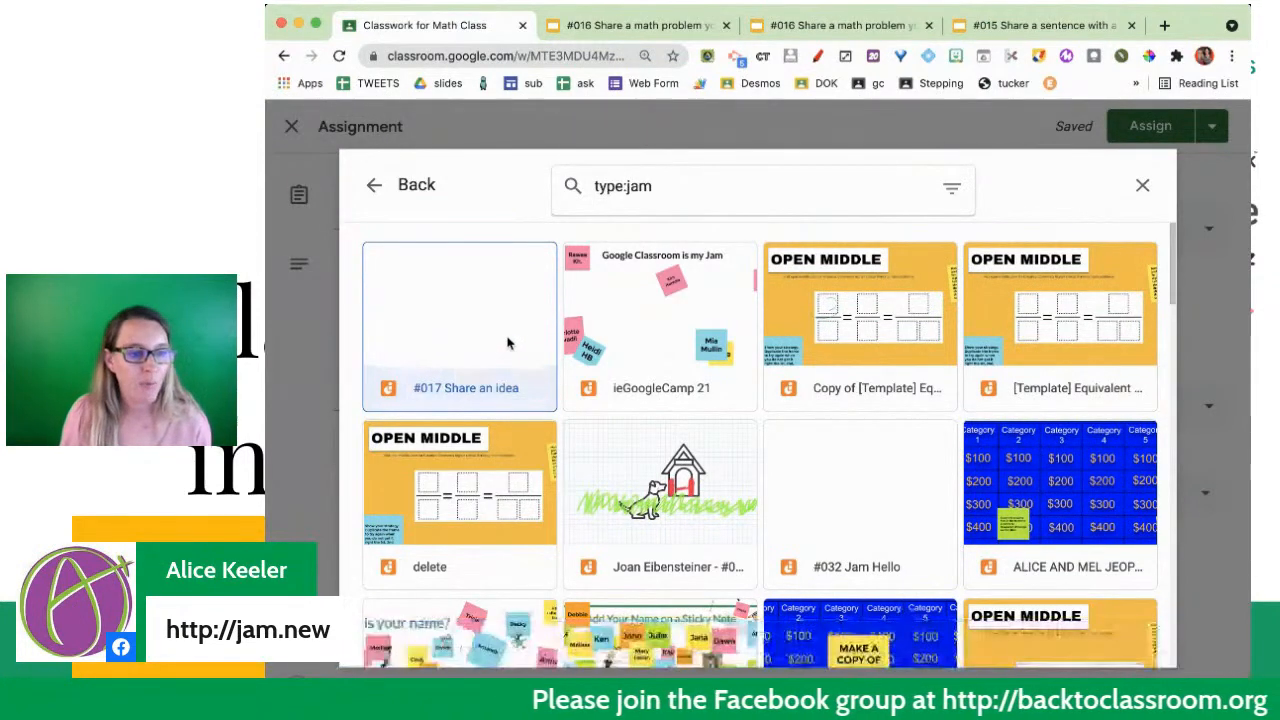
pyautogui.doubleClick(507, 343)
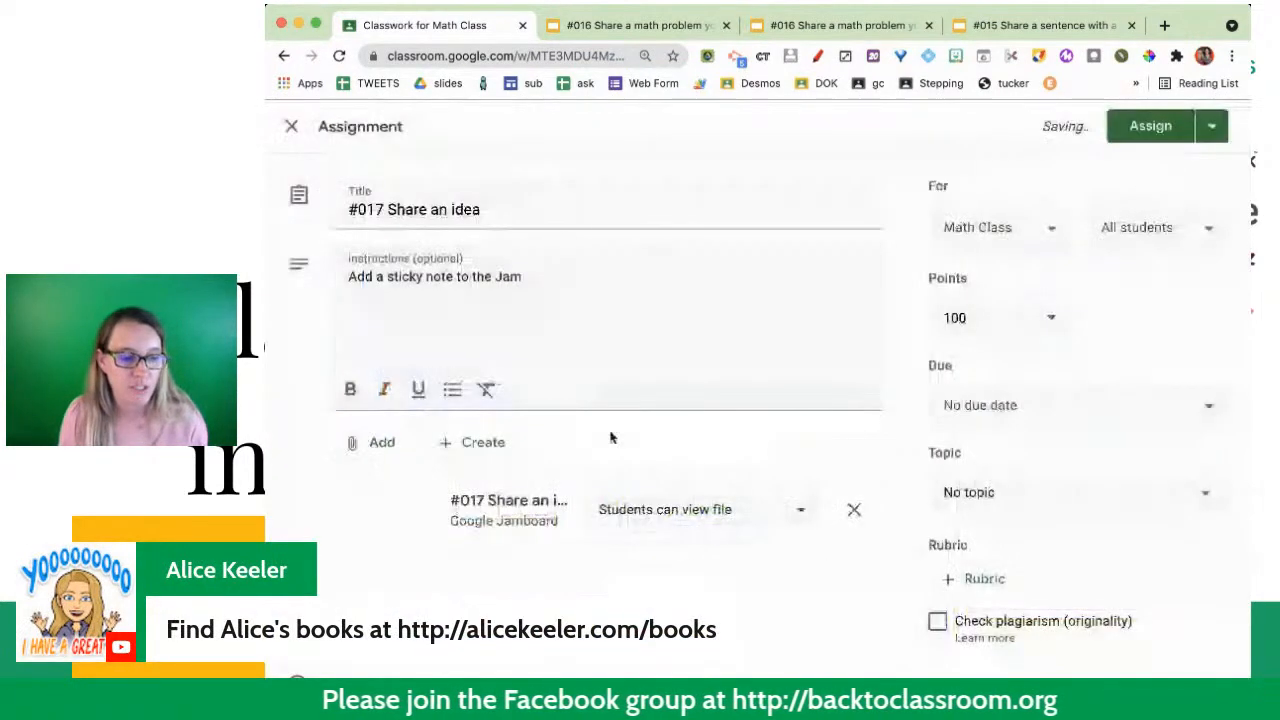
pyautogui.click(752, 530)
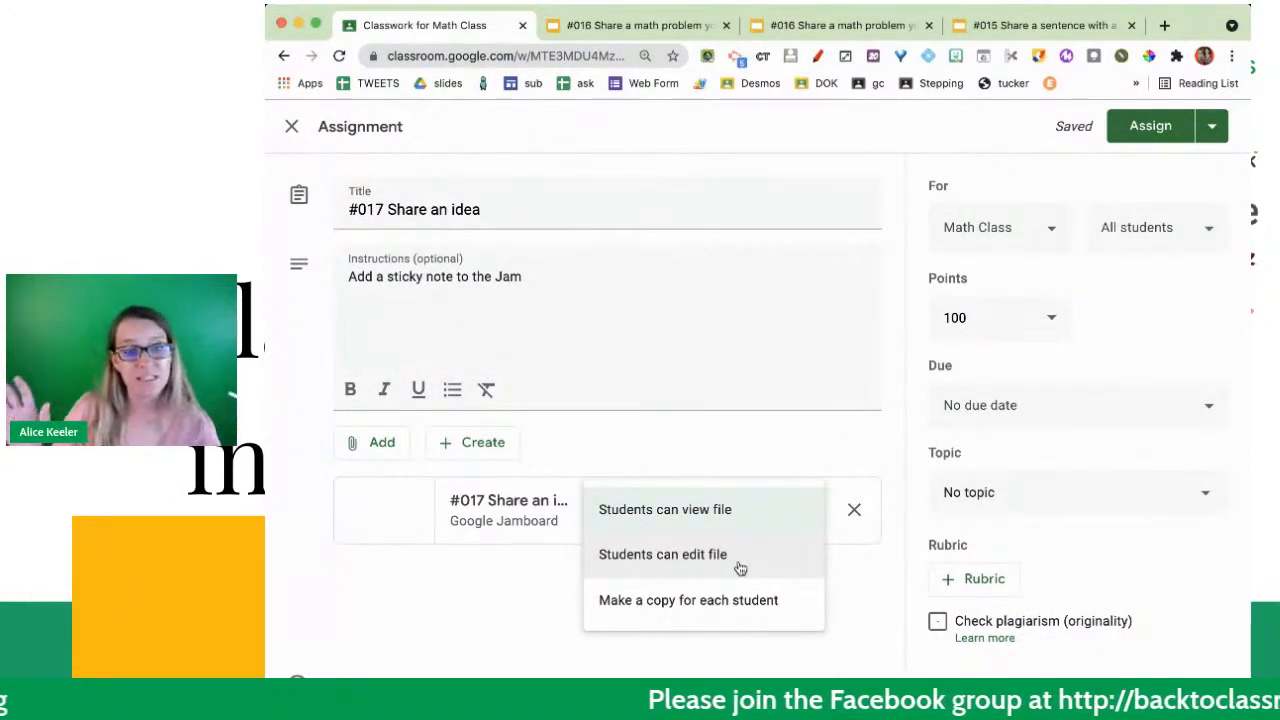
pyautogui.click(740, 565)
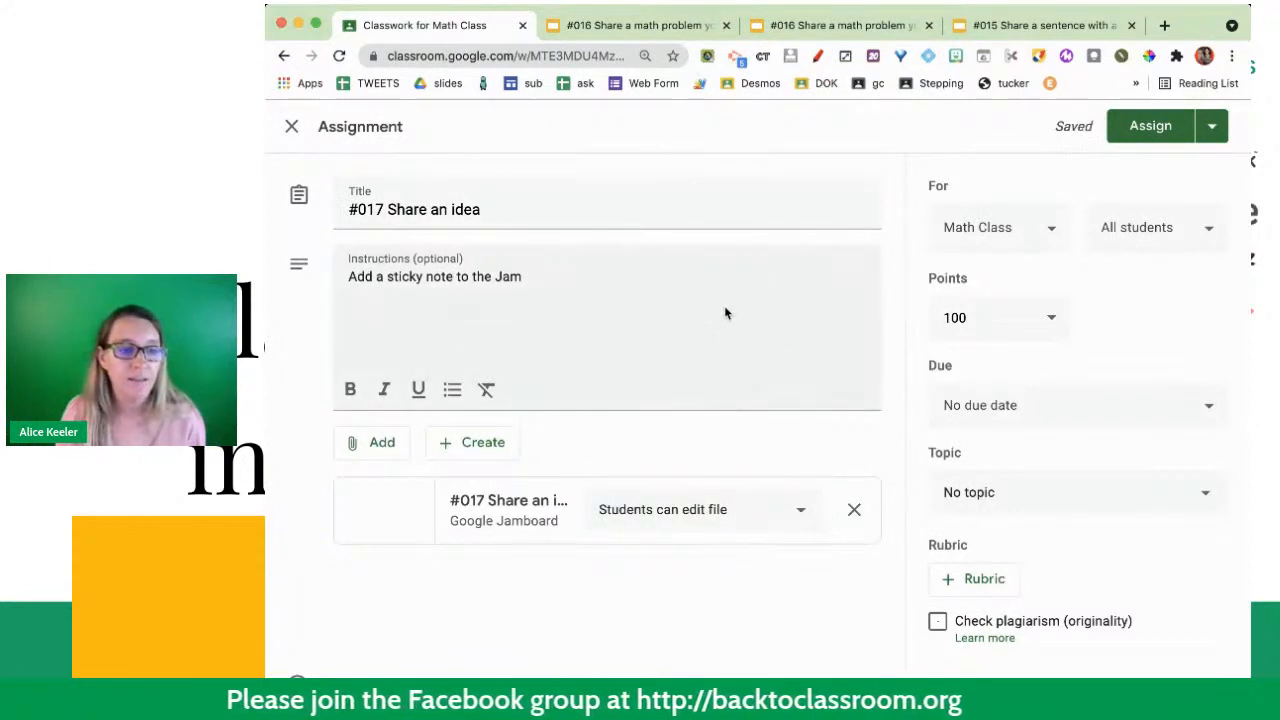
# - Add a second line to the instructions reading "Use the 3 dots menu to download the frame as image"
pyautogui.click(780, 288)
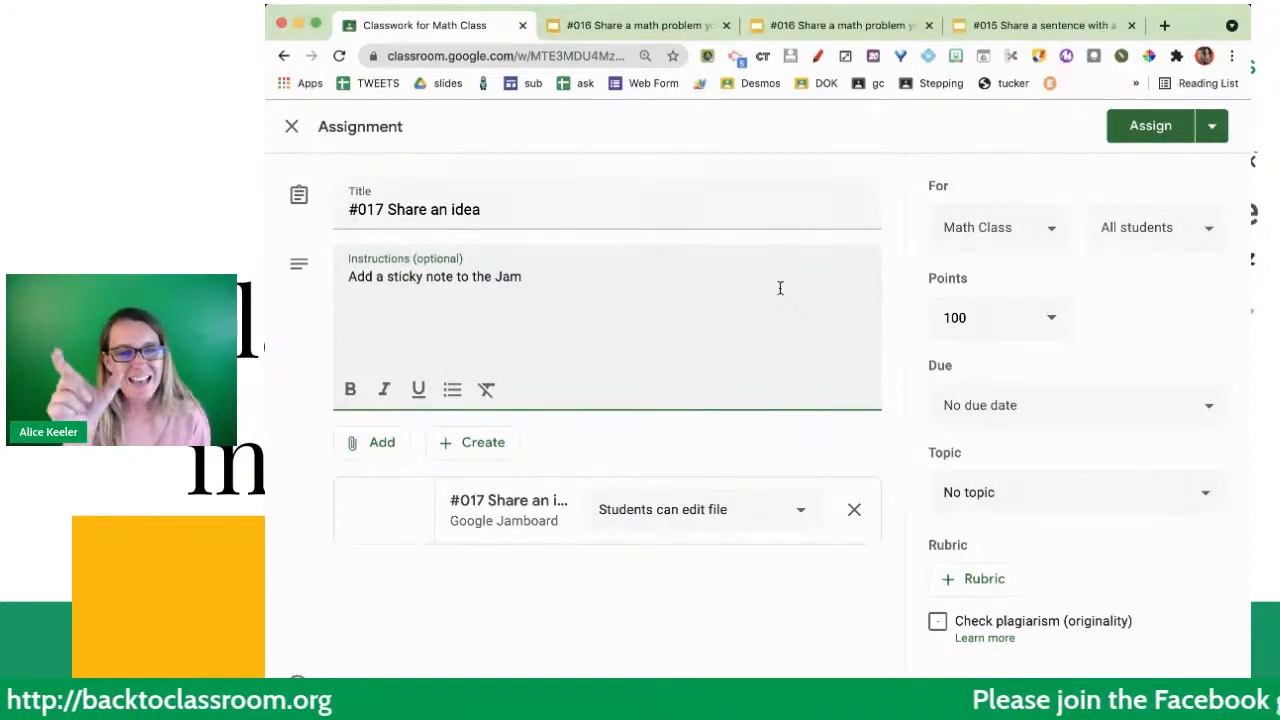
pyautogui.press('Return')
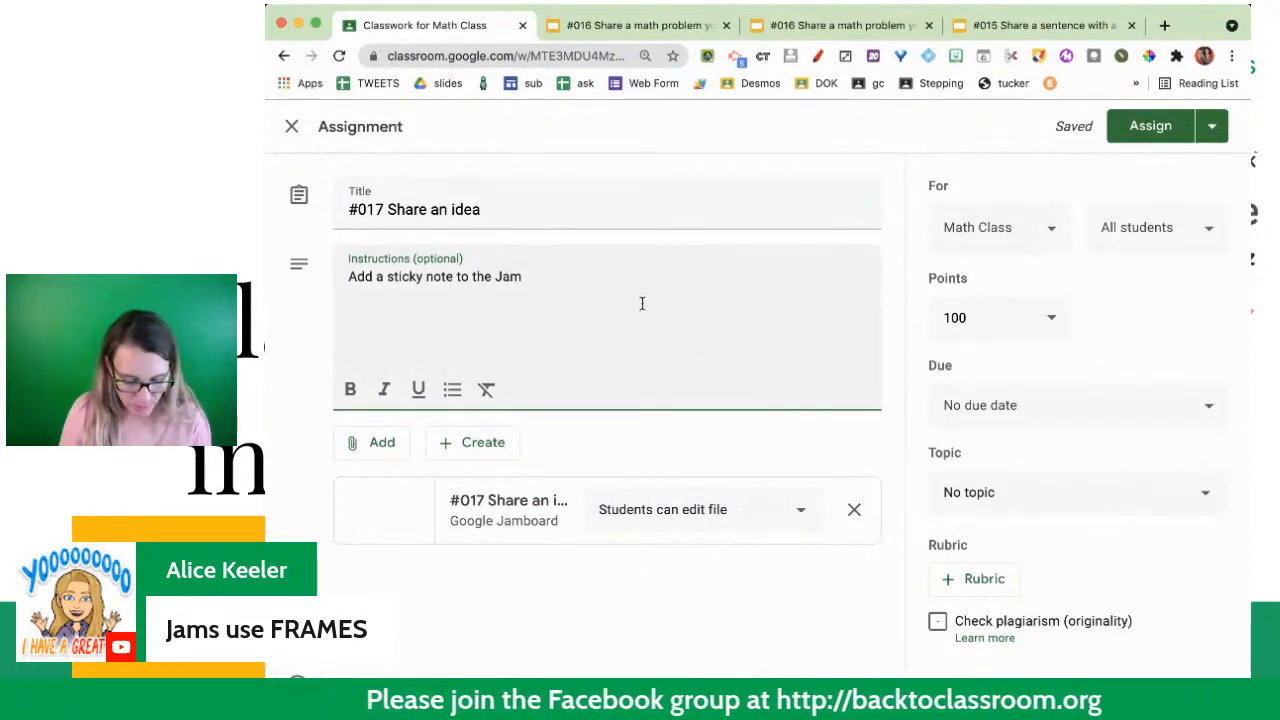
pyautogui.press('Return')
pyautogui.write('Use the 3 dots men')
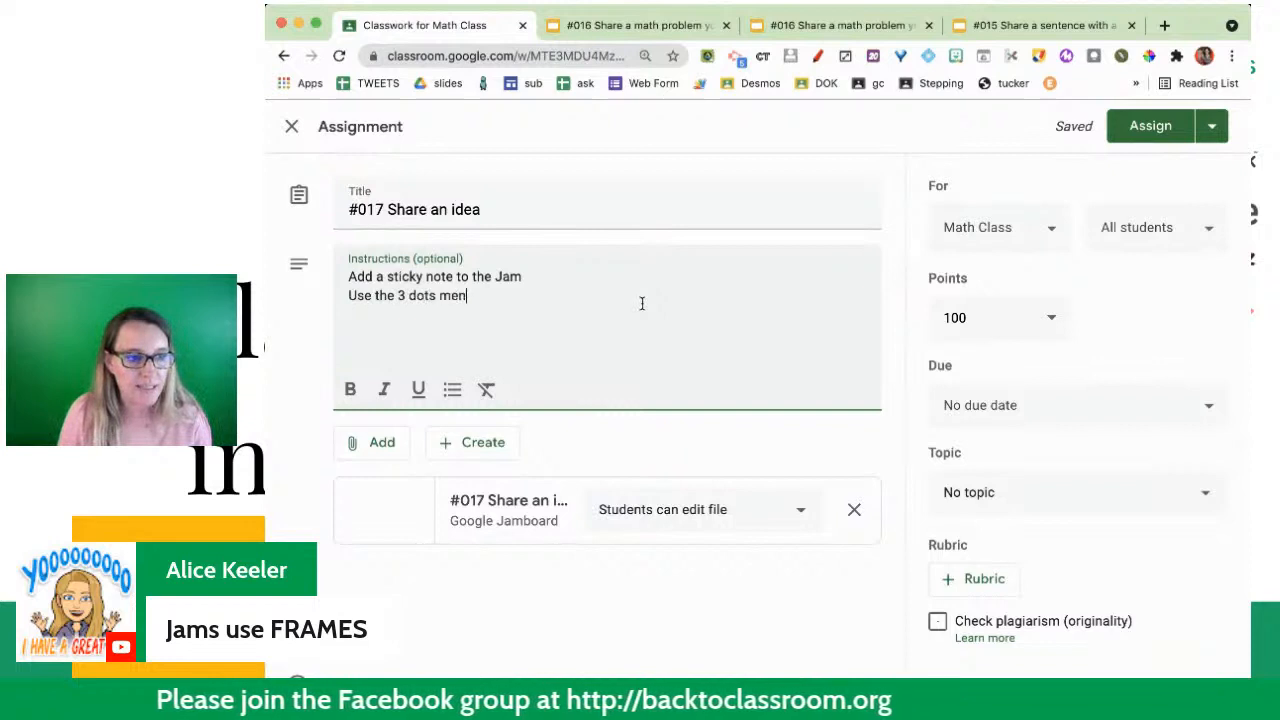
pyautogui.write('u to down')
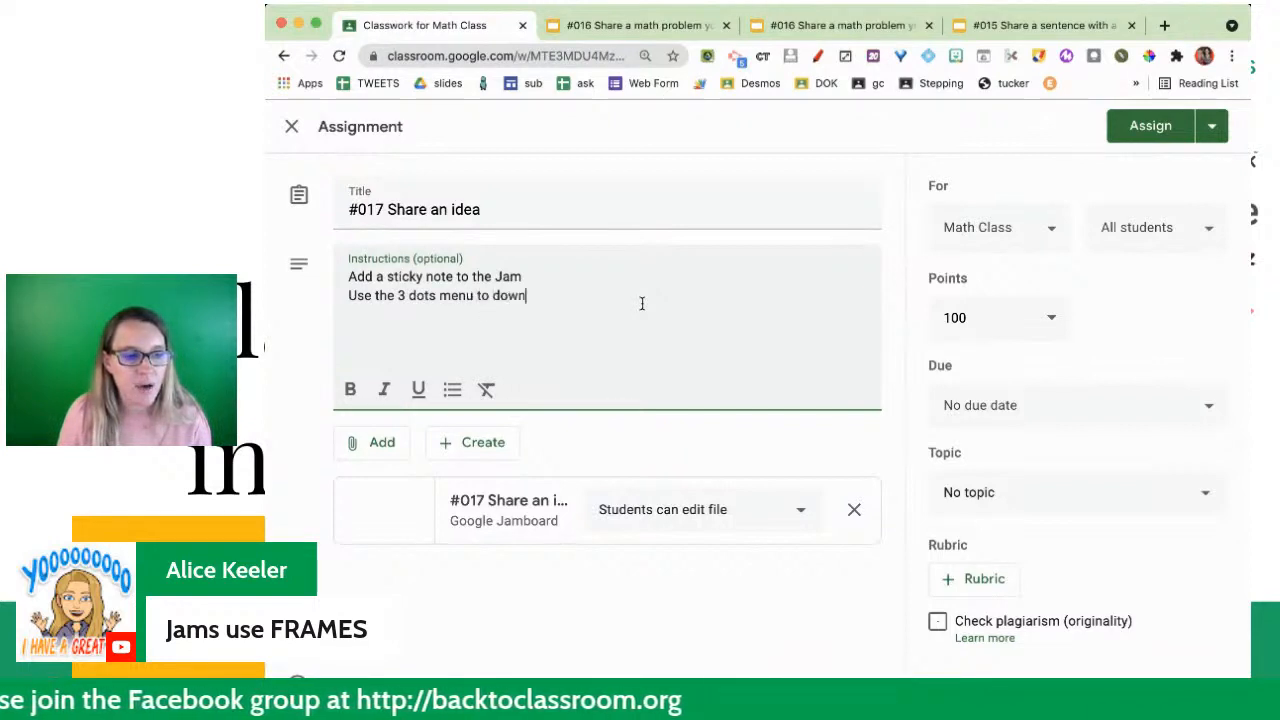
pyautogui.write('load the frame as')
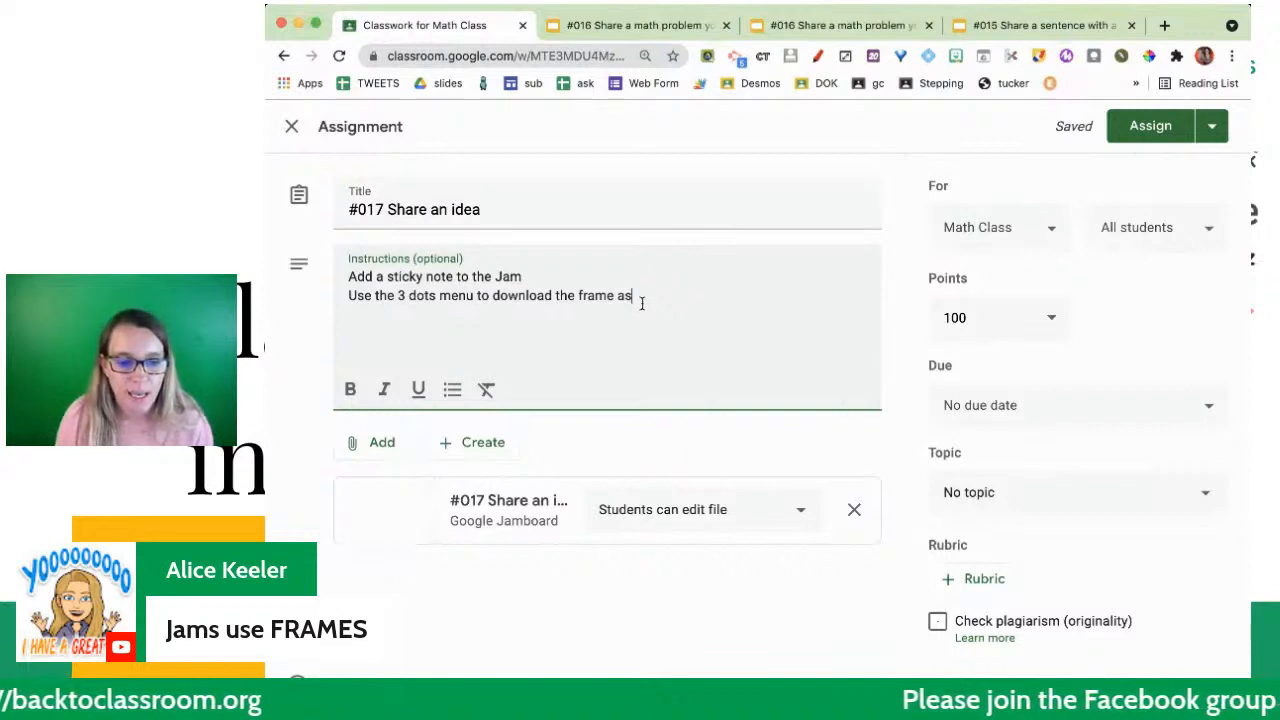
pyautogui.write(' ima')
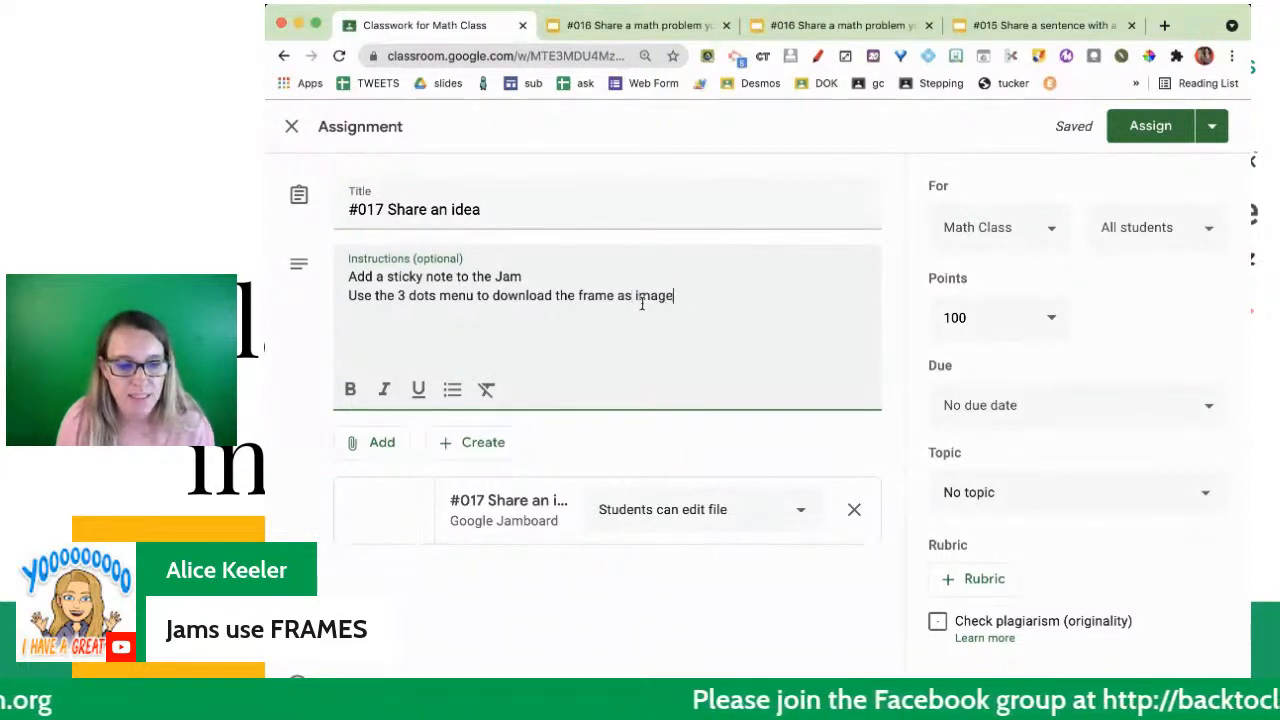
pyautogui.write('ge')
# - Set the assignment's topic to Today and assign it to Math Class
pyautogui.click(1010, 492)
pyautogui.click(1003, 486)
pyautogui.click(1167, 129)
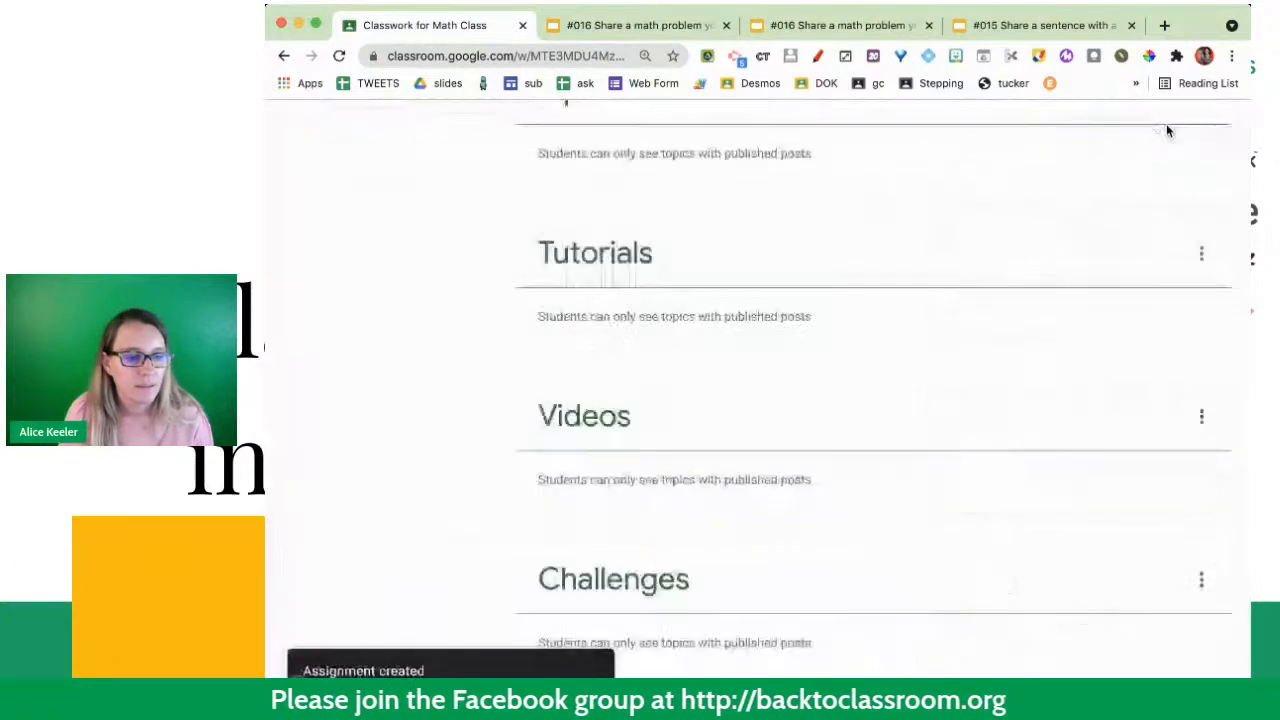
# - Find the #017 post under the Today topic in the classwork and open its attached Jam
pyautogui.scroll(5, 940, 350)
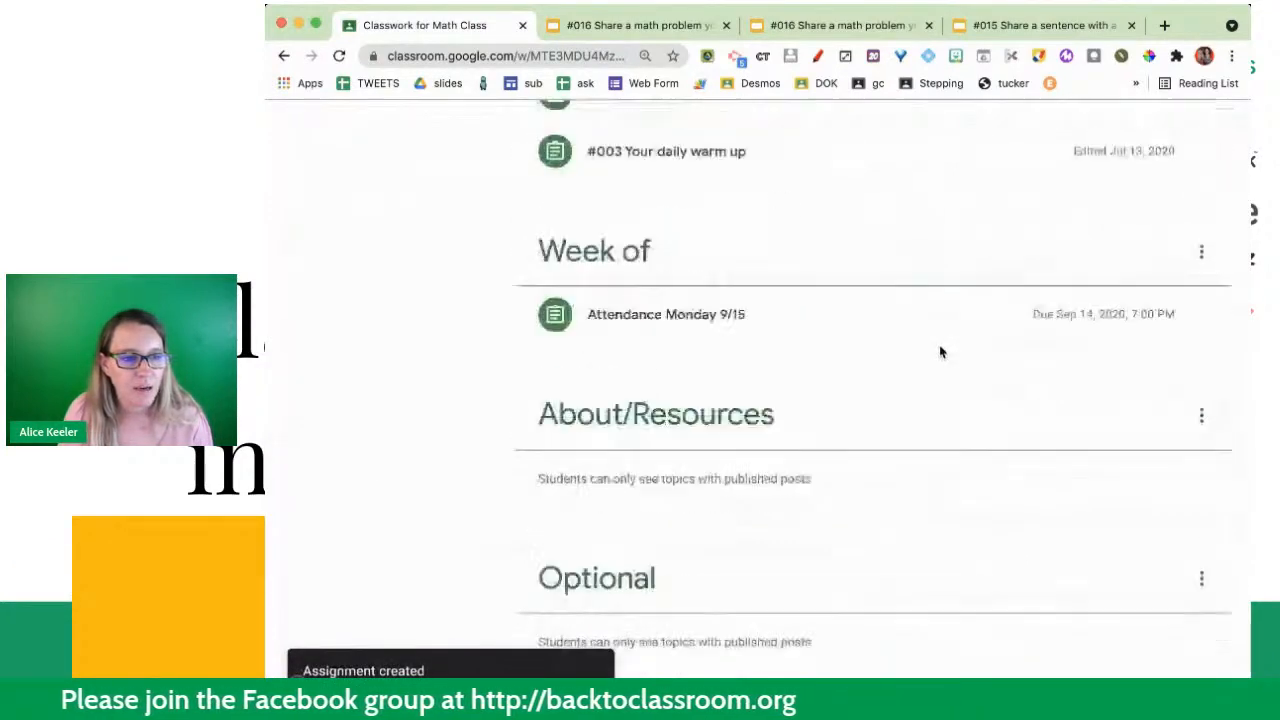
pyautogui.scroll(2, 940, 350)
pyautogui.scroll(10, 940, 350)
pyautogui.scroll(-3, 810, 445)
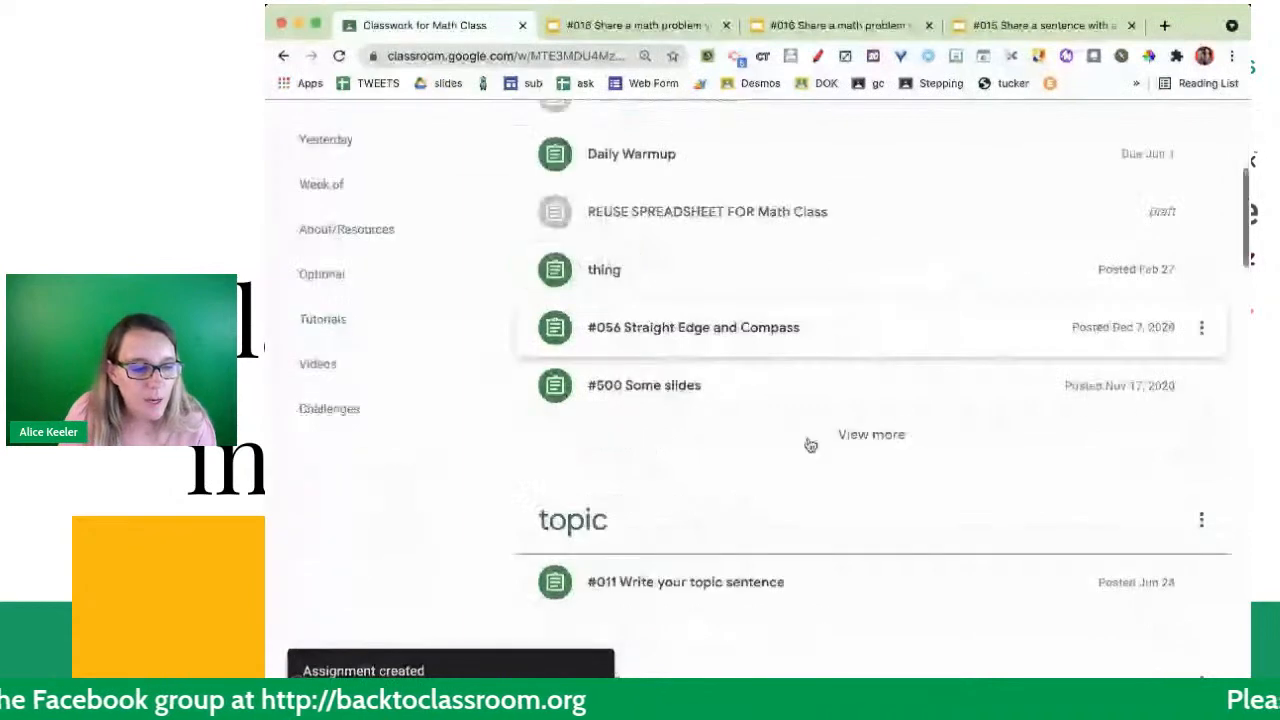
pyautogui.scroll(-3, 810, 445)
pyautogui.click(810, 445)
pyautogui.scroll(-1, 790, 500)
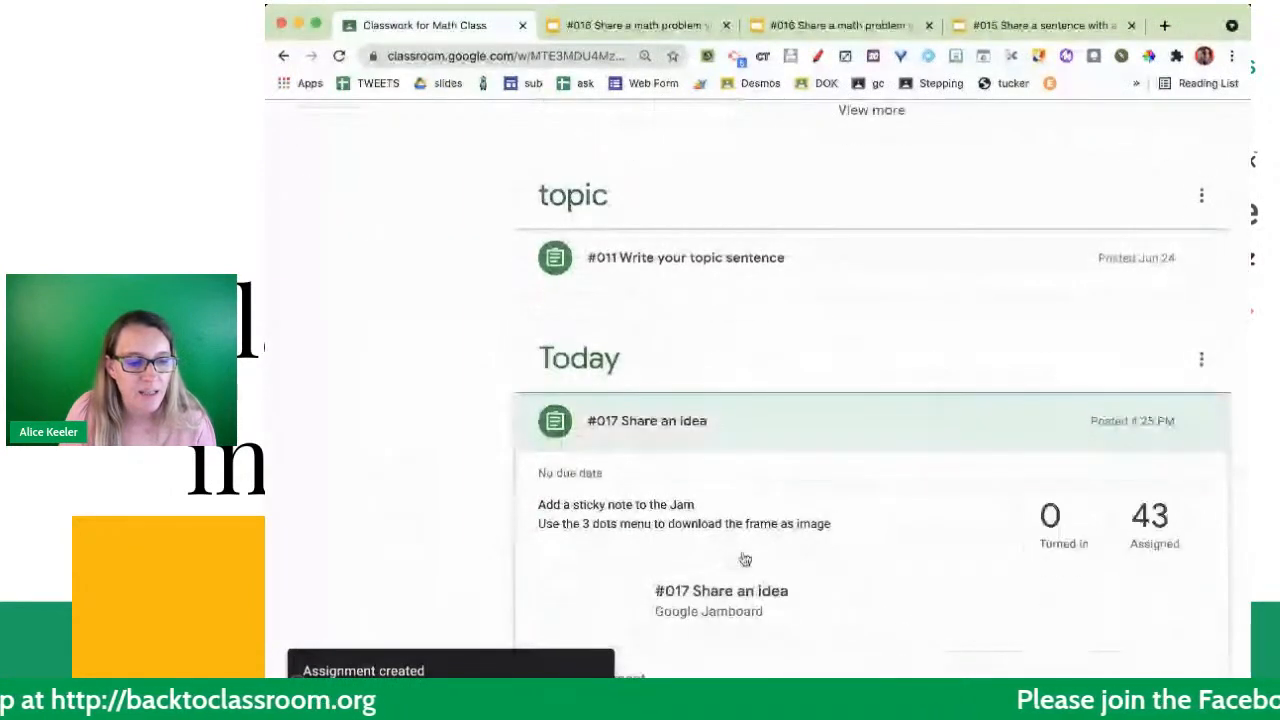
pyautogui.click(703, 547)
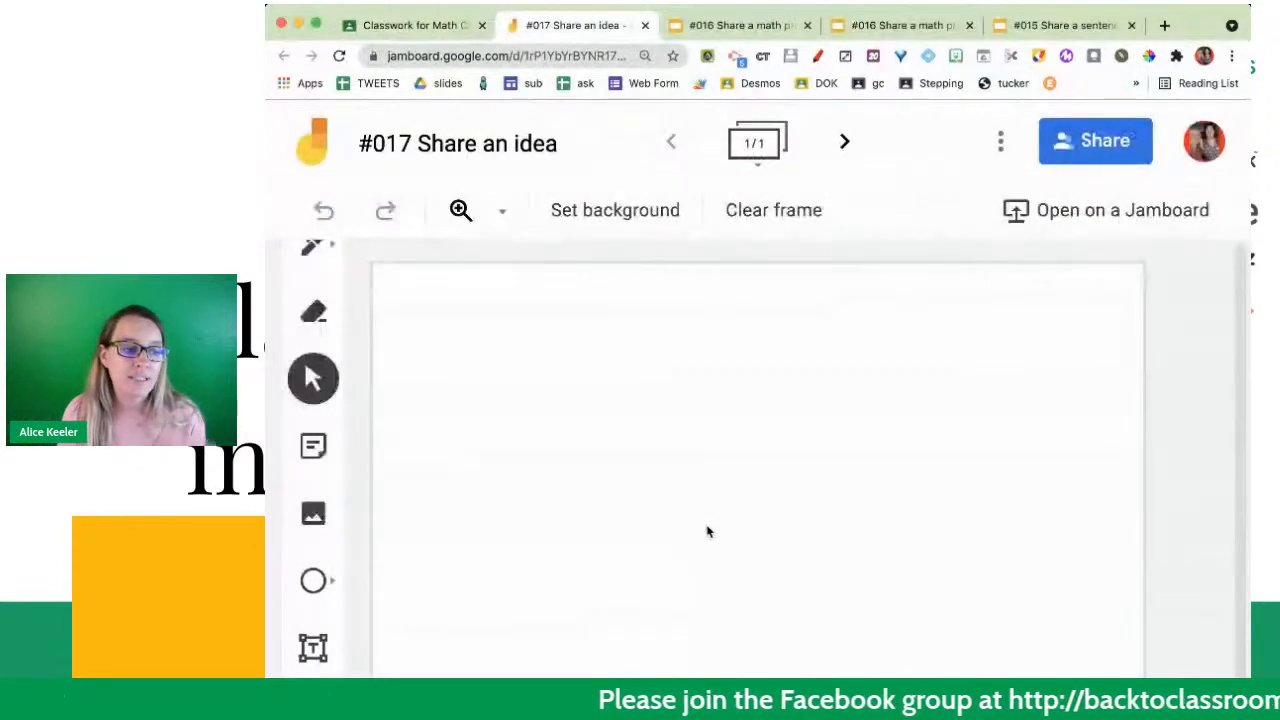
# - Add a yellow sticky note with the participant's first name to the Jam and save it
pyautogui.click(311, 450)
pyautogui.write('Alice')
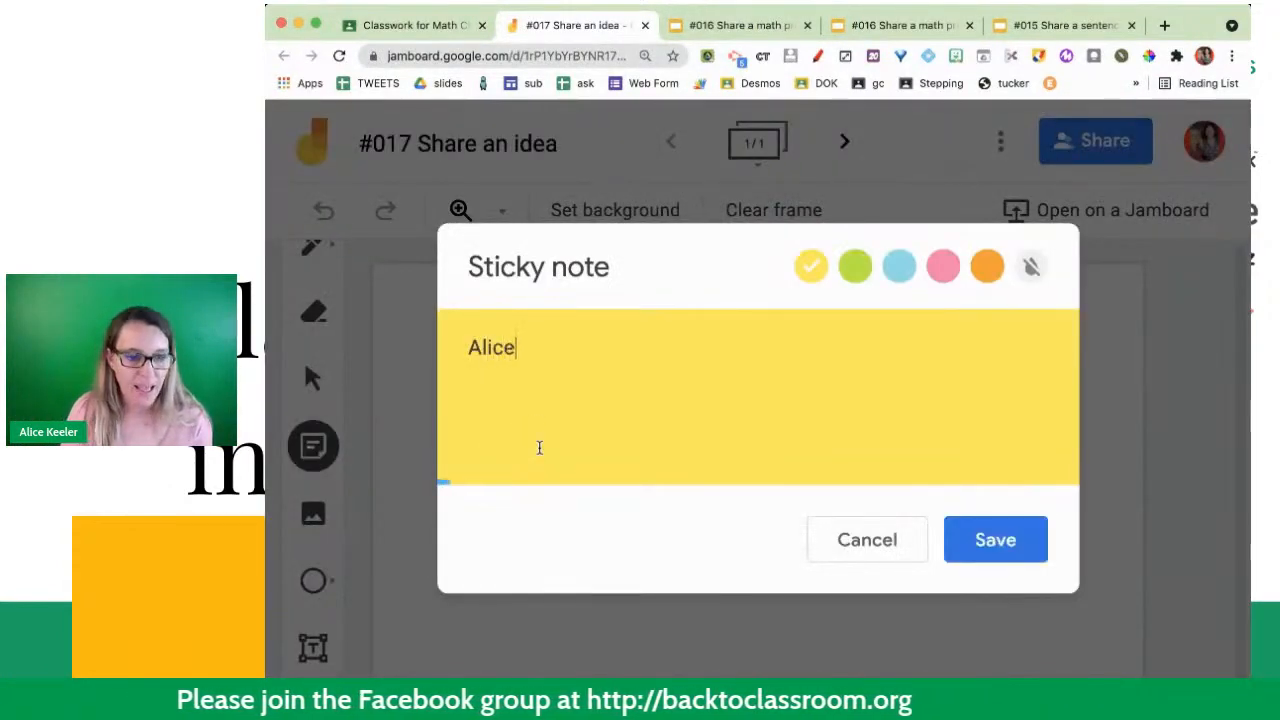
pyautogui.click(997, 530)
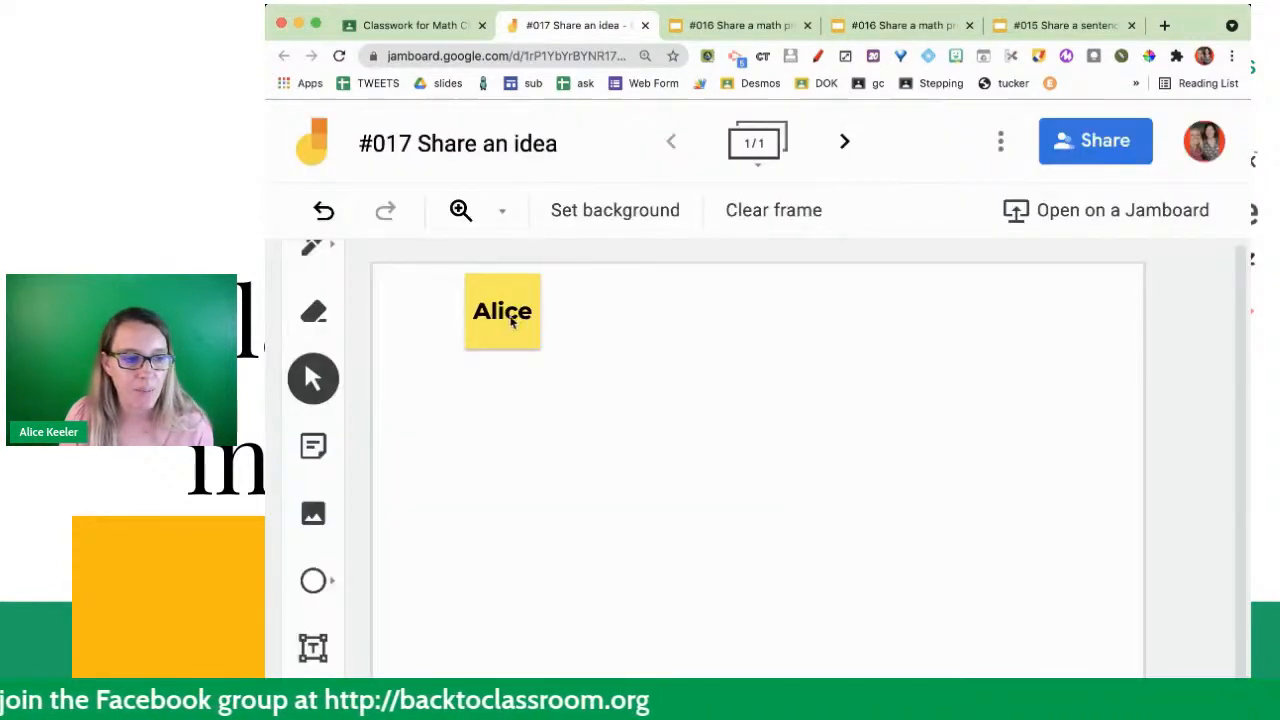
# - Add a second frame to the Jam and place a yellow sticky note reading "Try using a 5" near its upper middle
pyautogui.click(511, 320)
pyautogui.click(845, 141)
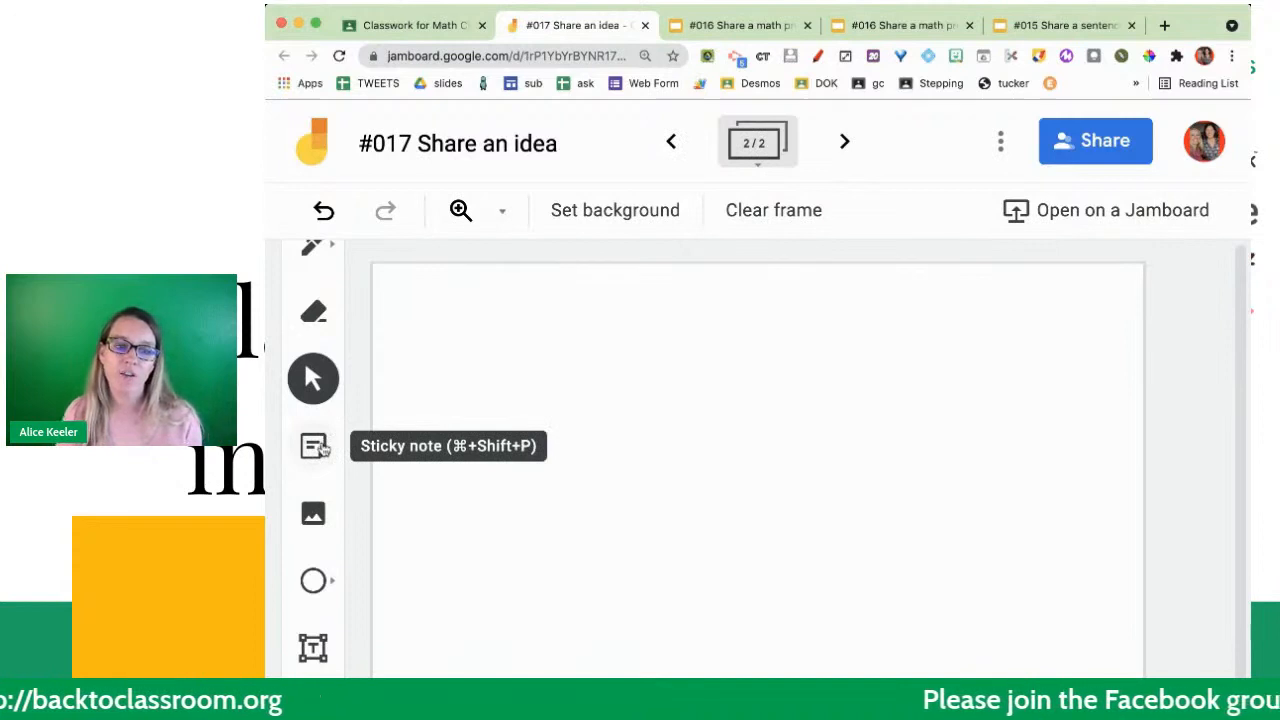
pyautogui.click(316, 446)
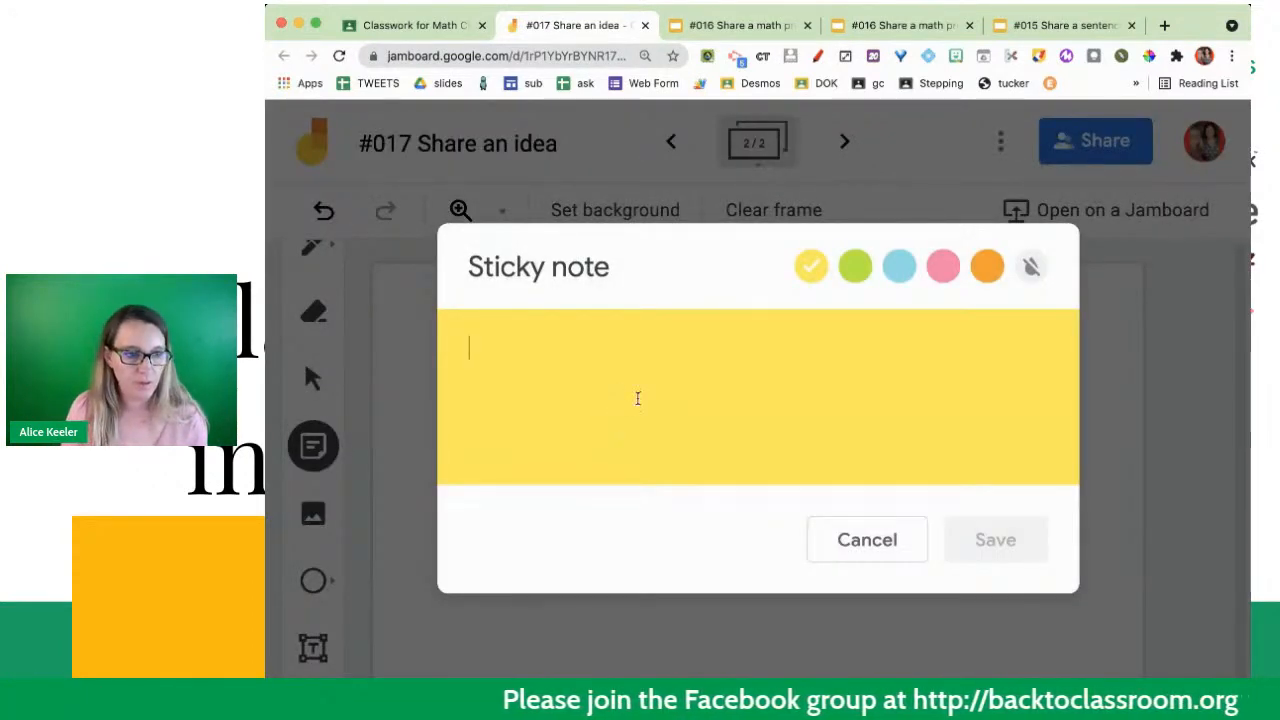
pyautogui.write('Try using a 5')
pyautogui.click(1000, 540)
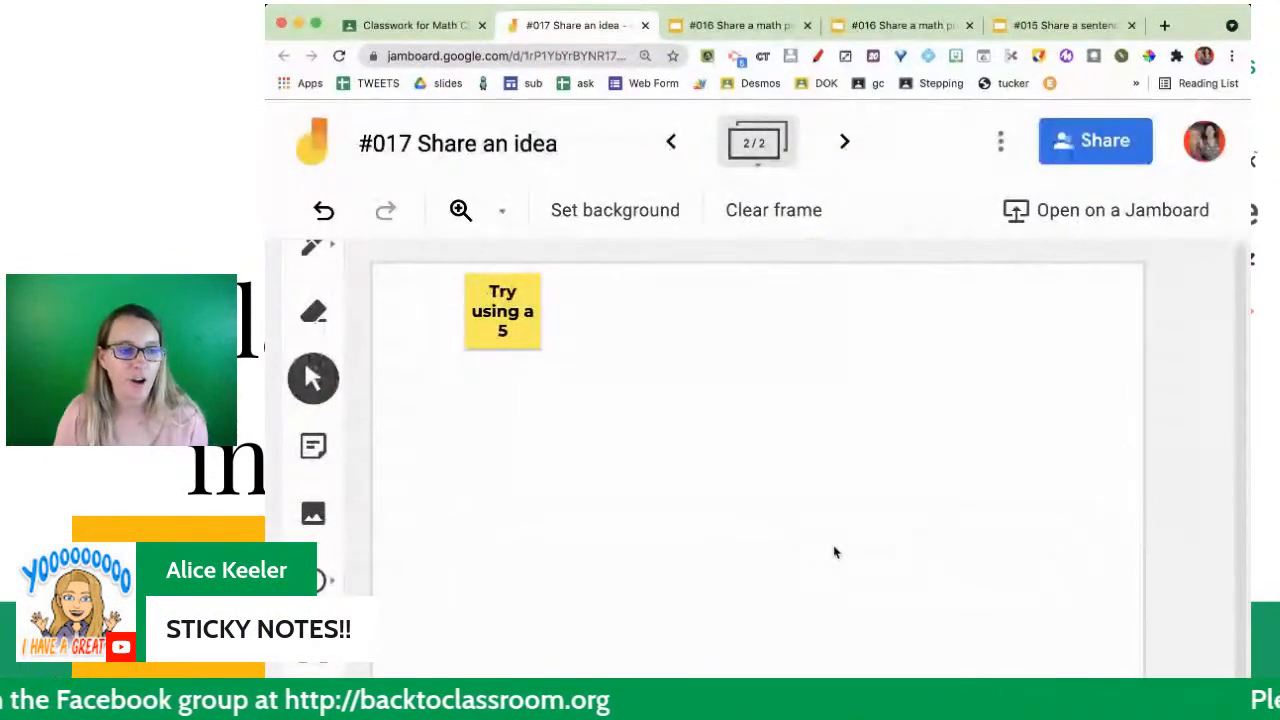
pyautogui.moveTo(502, 330); pyautogui.dragTo(731, 395)
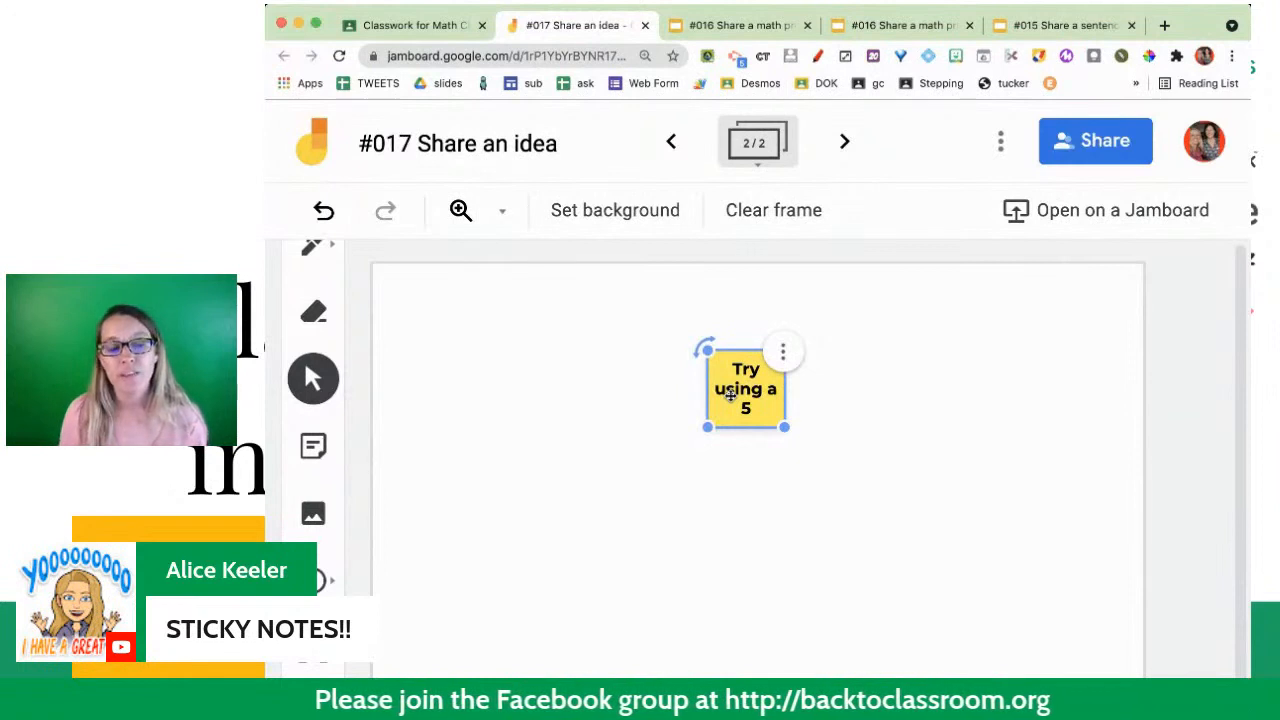
# - Add a blank third frame after the sticky-note frame in the Jam and return to the board view
pyautogui.click(755, 163)
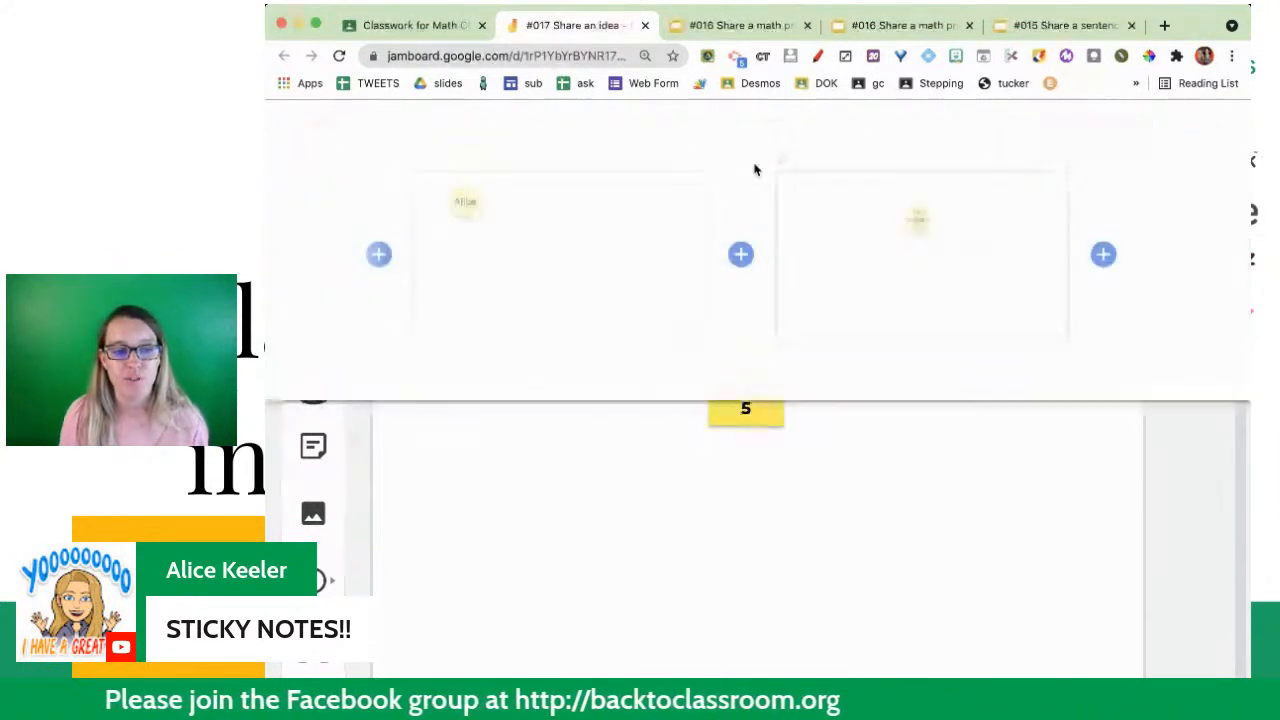
pyautogui.click(1103, 253)
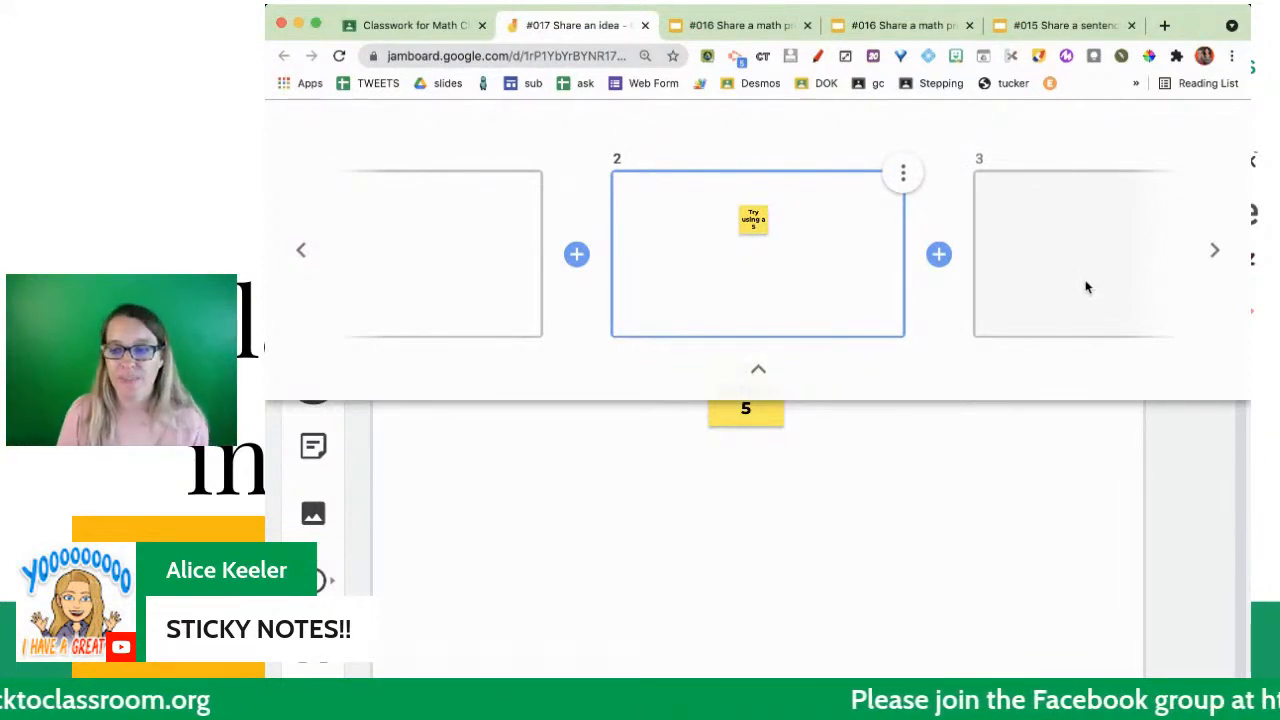
pyautogui.click(758, 375)
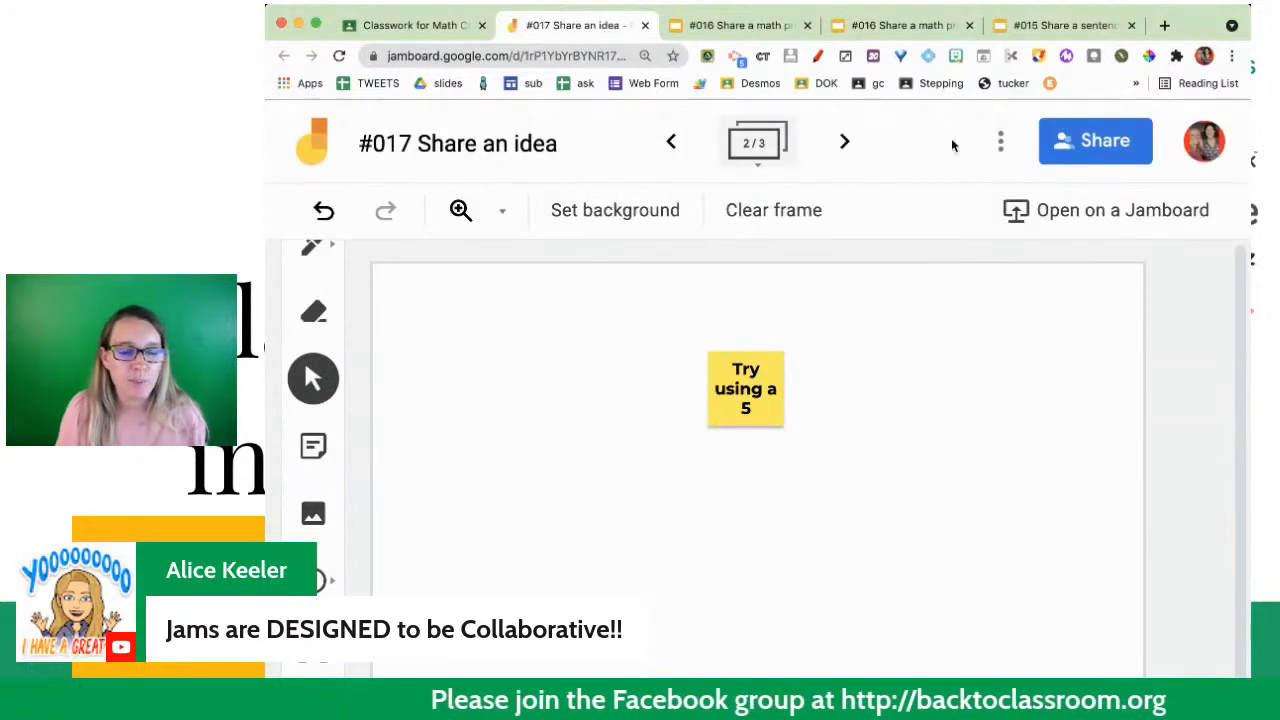
# - Show the Jam's options for saving a frame as an image, and switch back to the #017 post in Google Classroom
pyautogui.click(1001, 142)
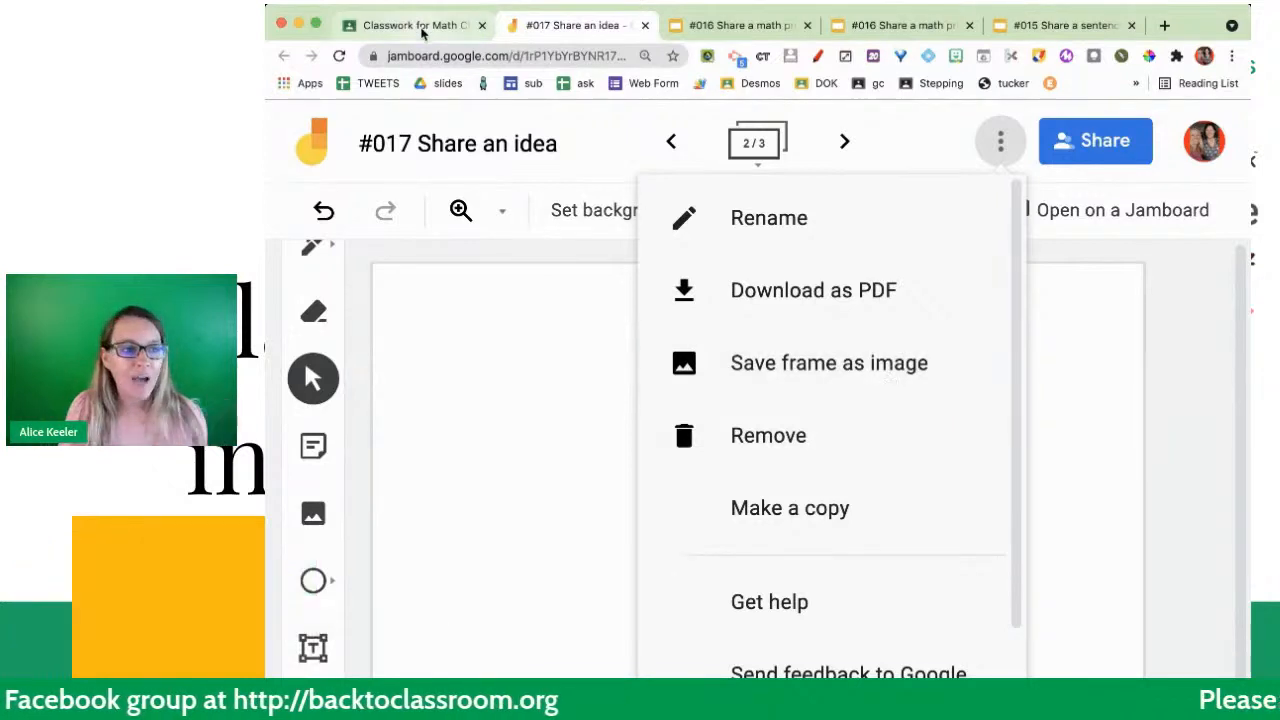
pyautogui.click(418, 26)
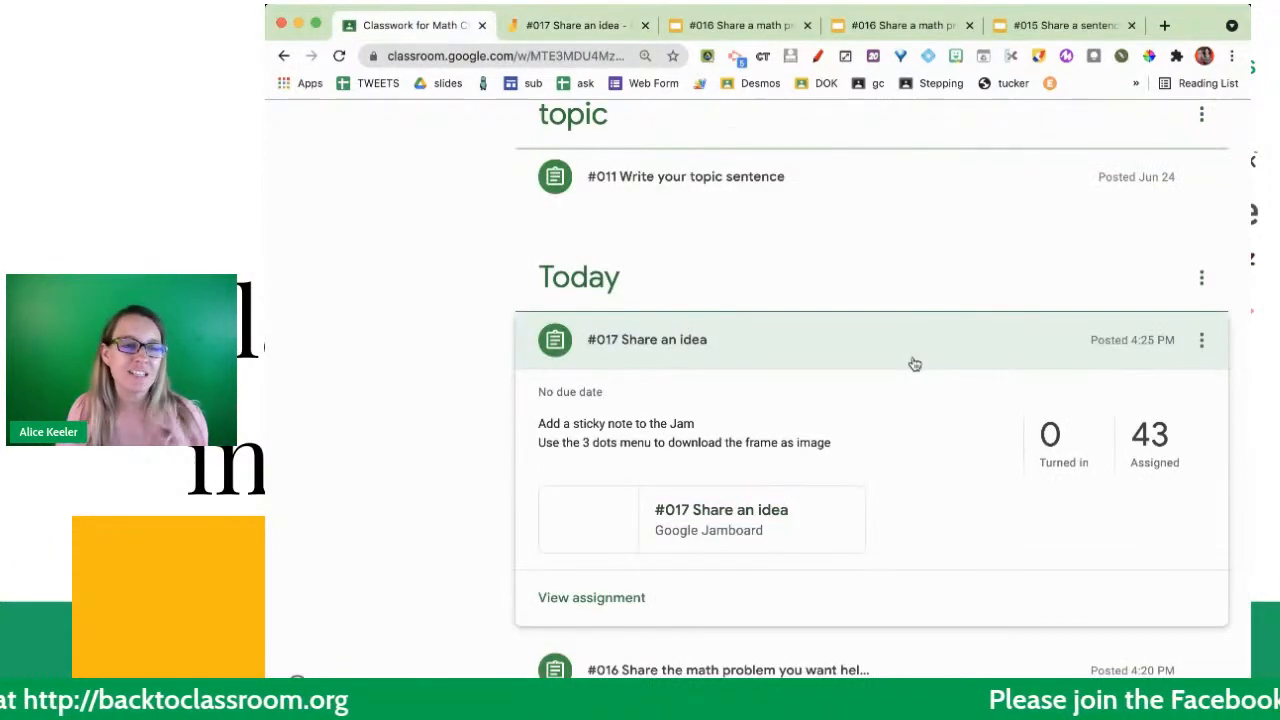
pyautogui.scroll(1, 915, 364)
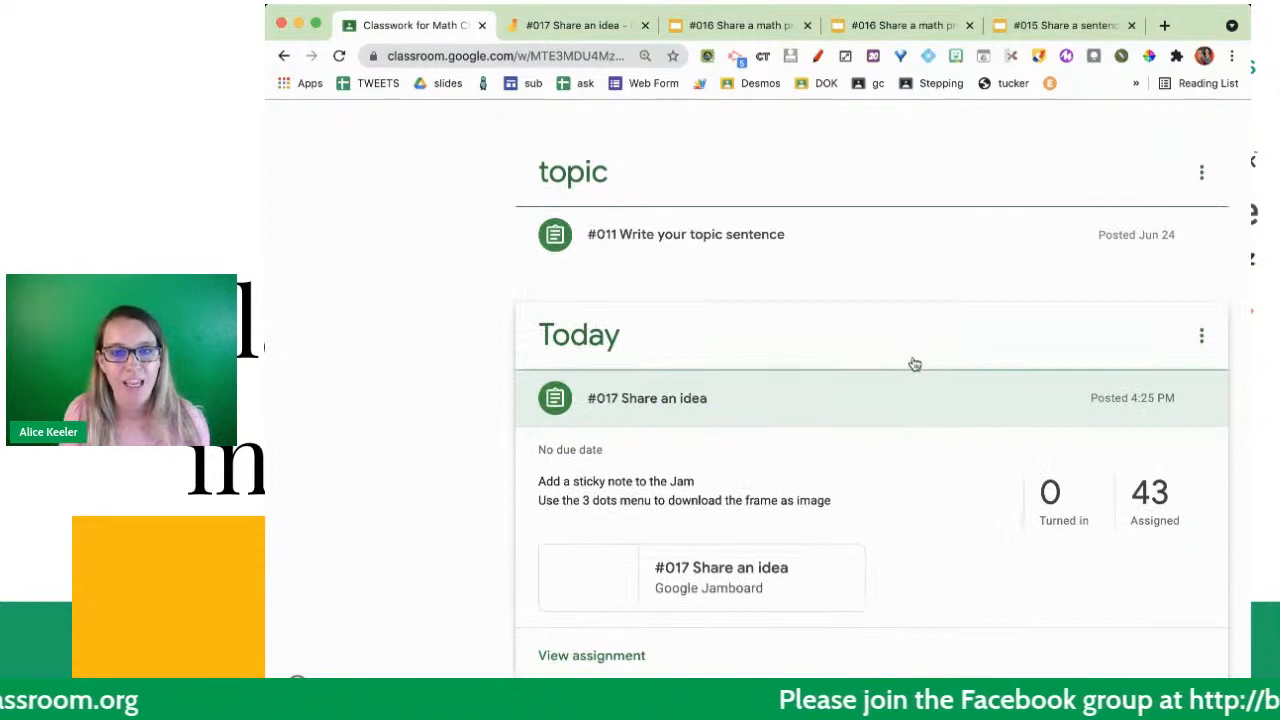